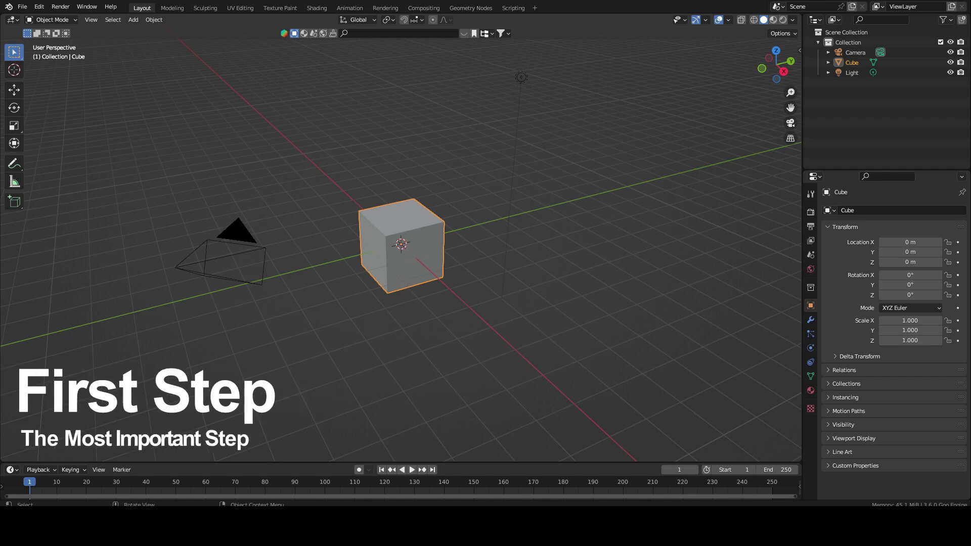
# Delete the default cube from the scene
pyautogui.moveTo(420, 236); pyautogui.dragTo(442, 249, button='middle')
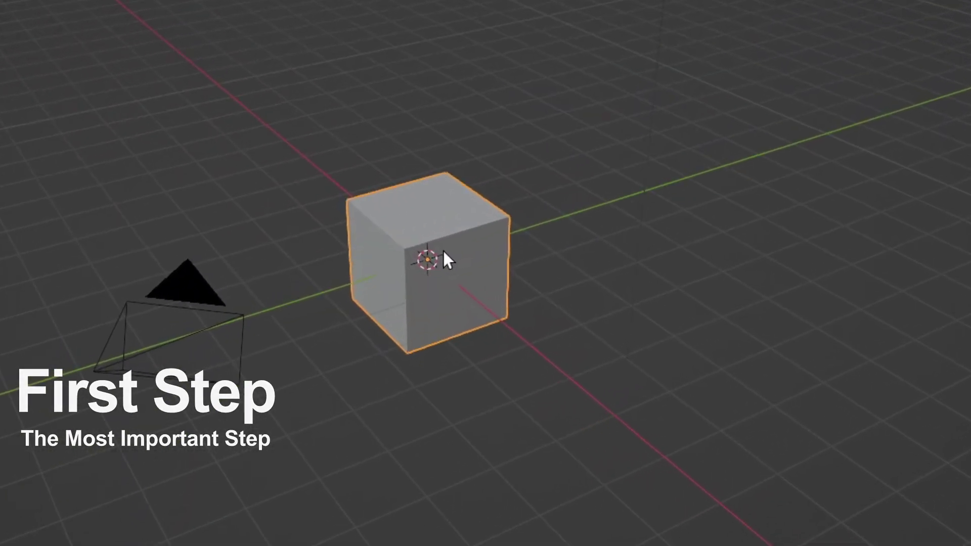
pyautogui.scroll(2, 443, 249)
pyautogui.press('x')
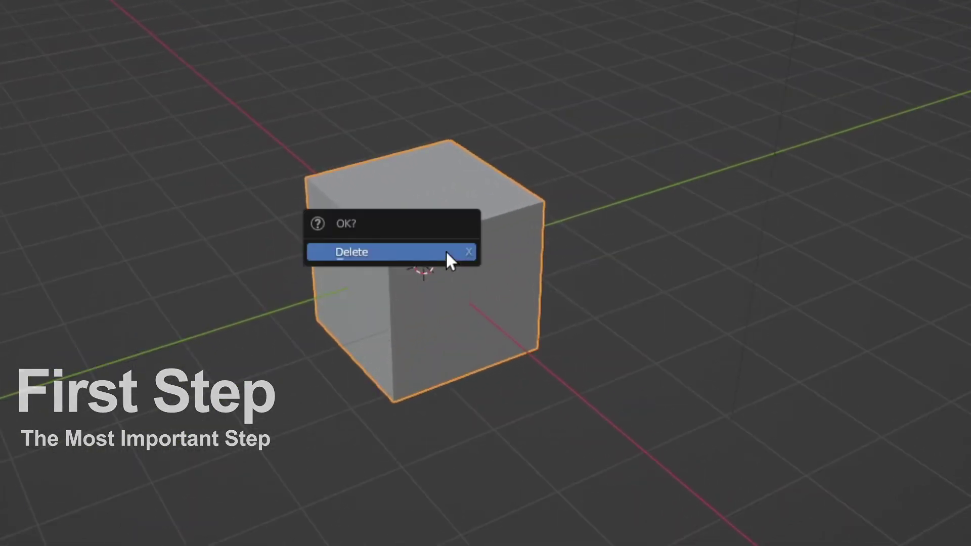
pyautogui.click(440, 248)
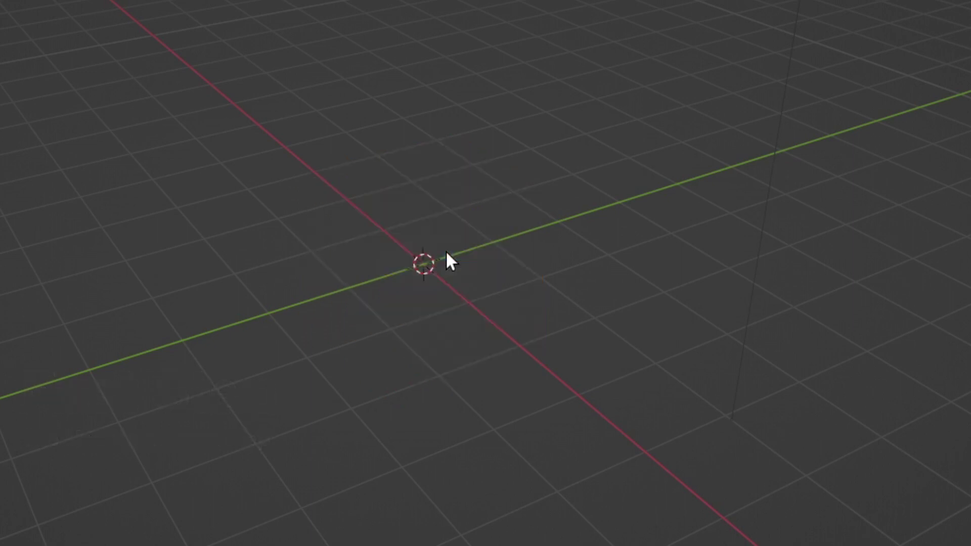
# Add a new cube mesh and raise it along the Z axis so it rests on the grid floor
pyautogui.hotkey('shift', 'a')
pyautogui.moveTo(446, 252)
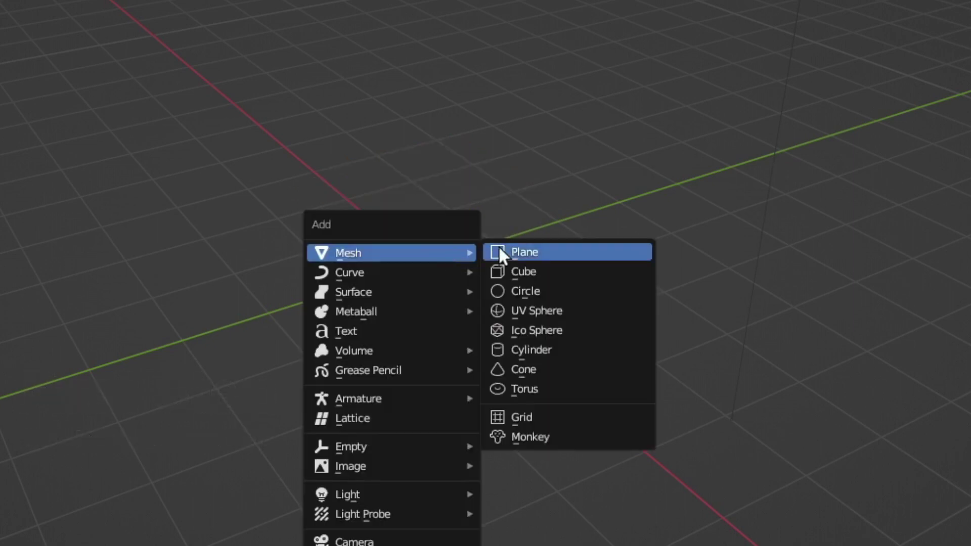
pyautogui.click(535, 271)
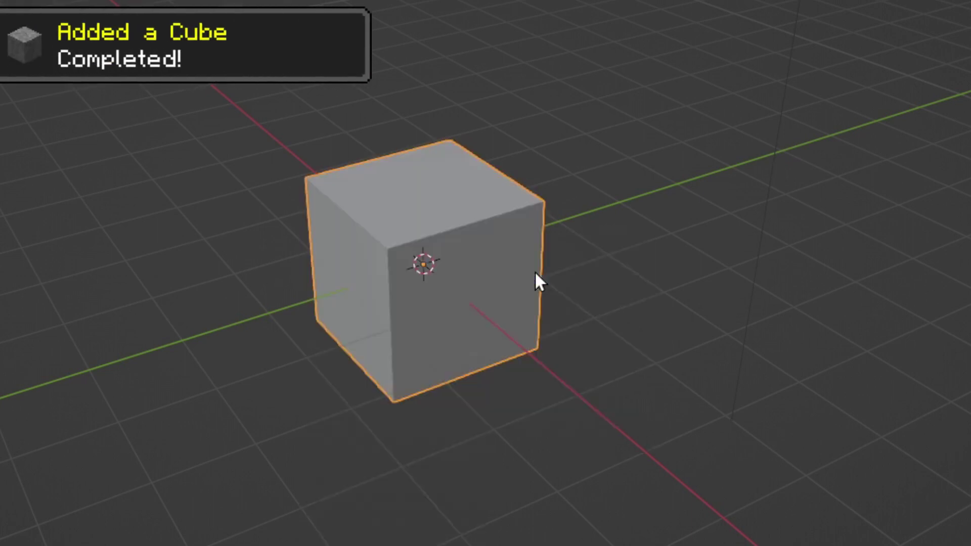
pyautogui.press('g')
pyautogui.press('z')
pyautogui.click(518, 217)
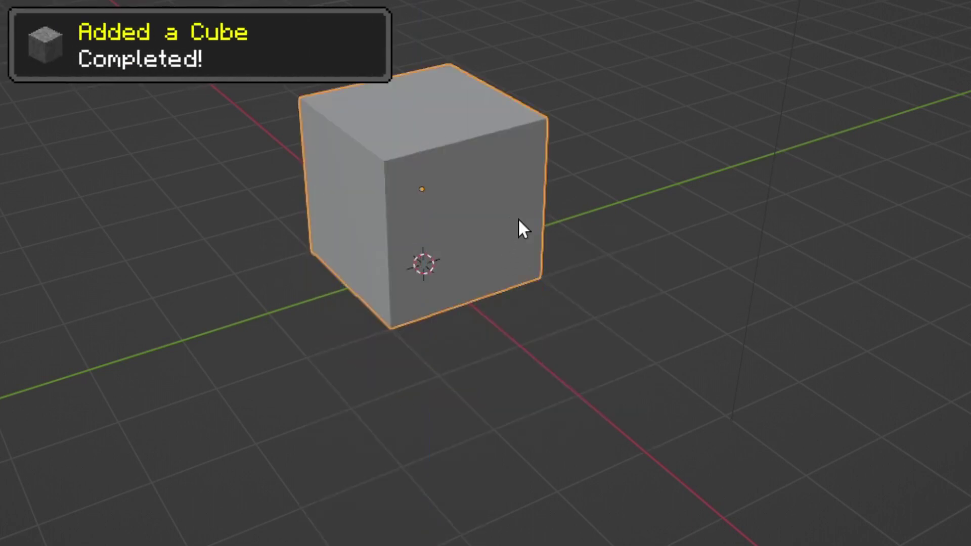
# Add a plane mesh under the cube and scale it up about 9 times as a ground surface
pyautogui.keyDown('shift'); pyautogui.moveTo(521, 226); pyautogui.dragTo(552, 264, button='middle'); pyautogui.keyUp('shift')
pyautogui.scroll(-2, 552, 264)
pyautogui.scroll(1, 535, 238)
pyautogui.hotkey('shift', 'a')
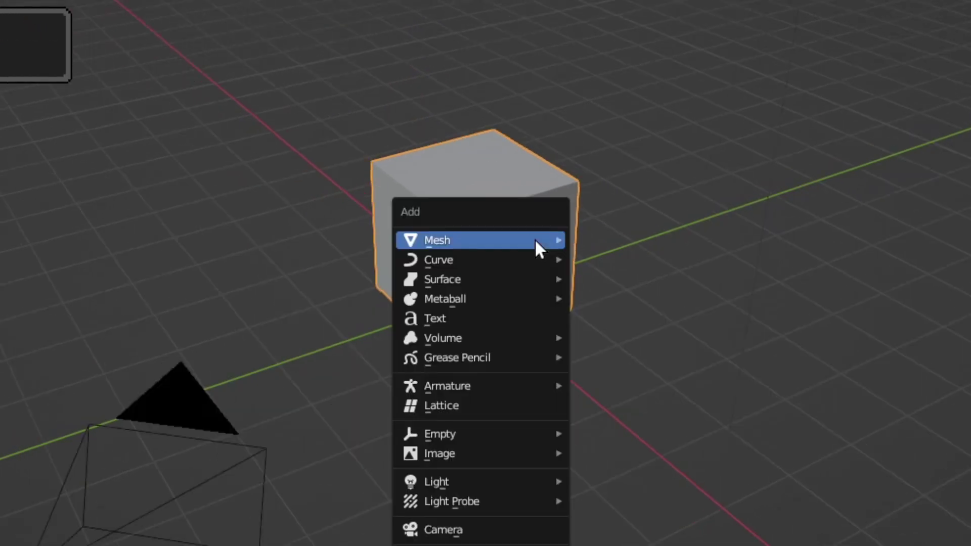
pyautogui.moveTo(535, 239)
pyautogui.click(598, 245)
pyautogui.press('s')
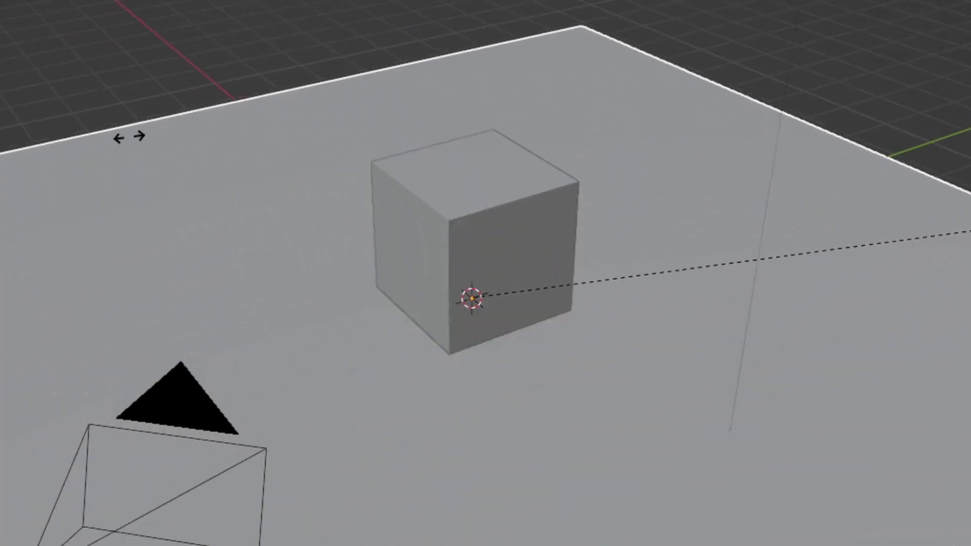
pyautogui.click(151, 136)
# Switch the 3D viewport's shading to Rendered
pyautogui.press('z')
pyautogui.click(485, 56)
pyautogui.scroll(-1, 487, 193)
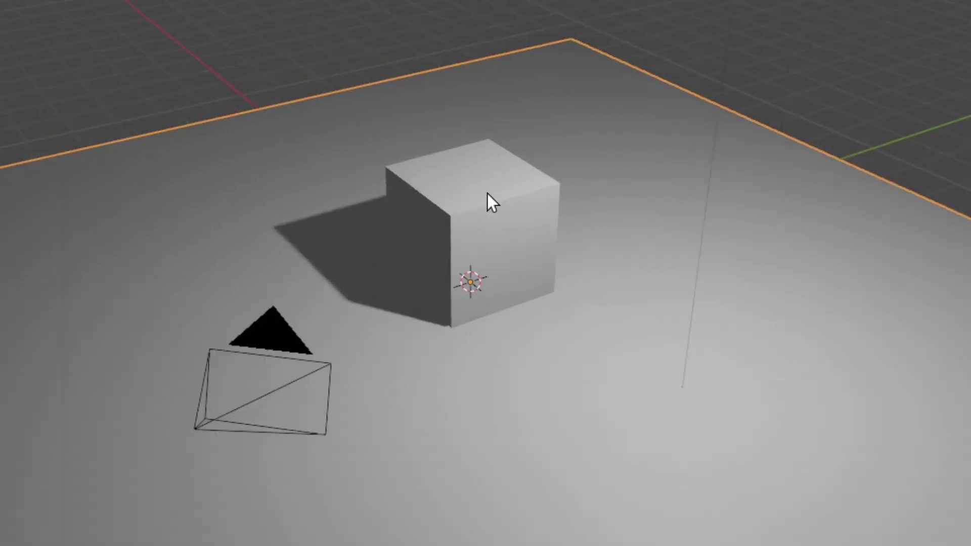
pyautogui.moveTo(487, 193); pyautogui.dragTo(622, 192, button='middle')
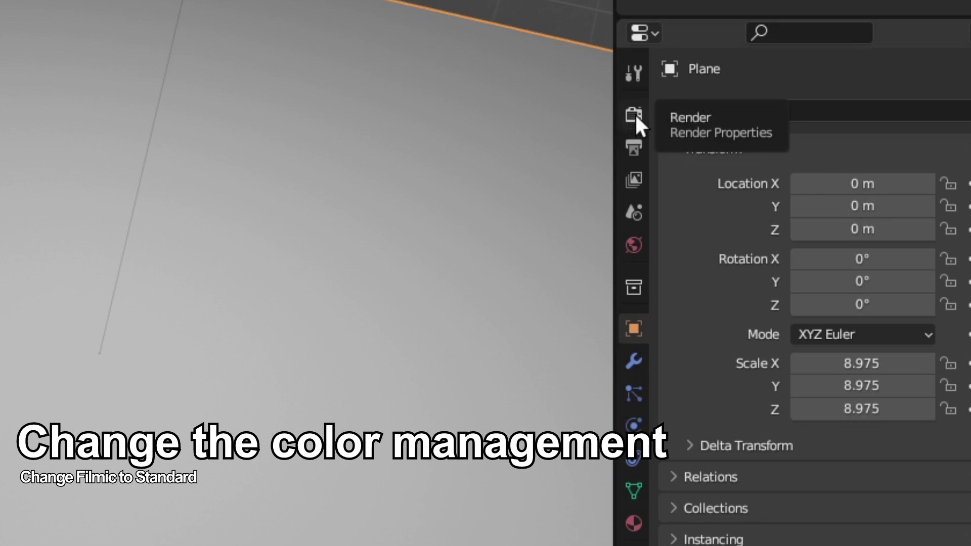
# Set the View Transform to Standard in the render's Color Management settings
pyautogui.click(635, 113)
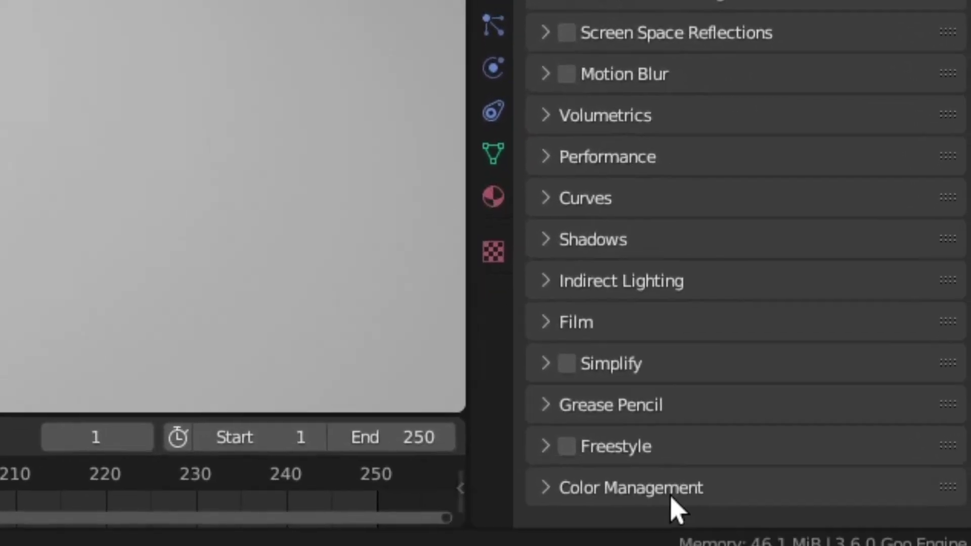
pyautogui.click(669, 495)
pyautogui.scroll(-5, 653, 445)
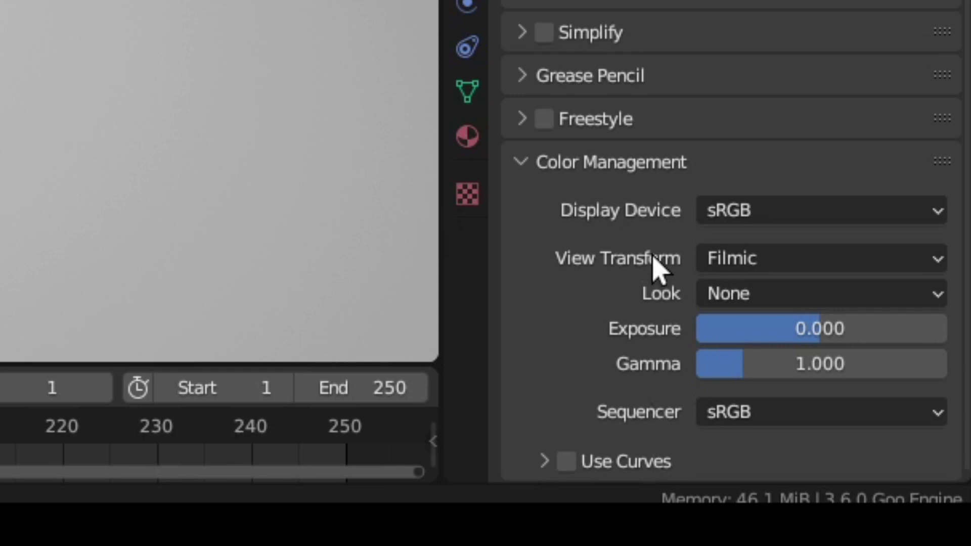
pyautogui.click(758, 258)
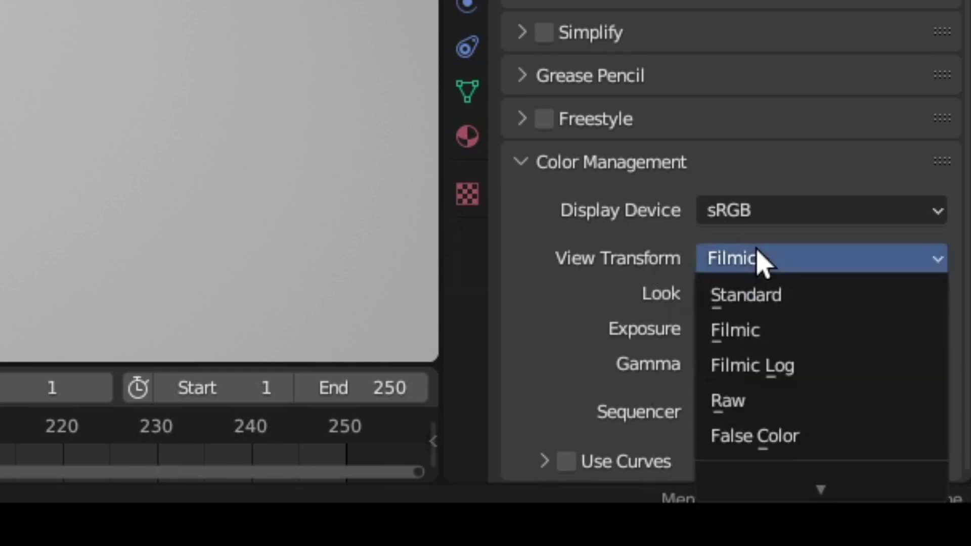
pyautogui.click(774, 298)
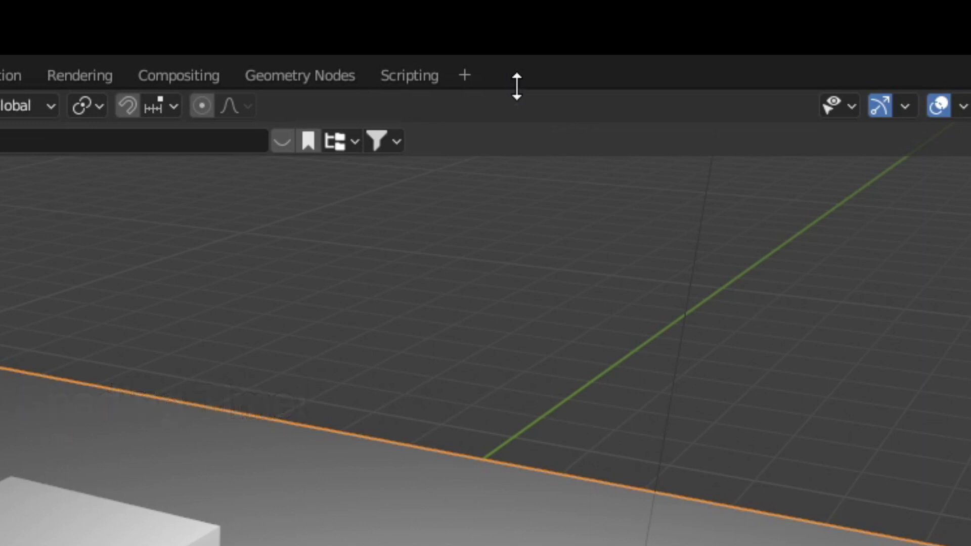
# Split the 3D viewport vertically with a wider second area, and change that area to the Shader Editor
pyautogui.rightClick(516, 86)
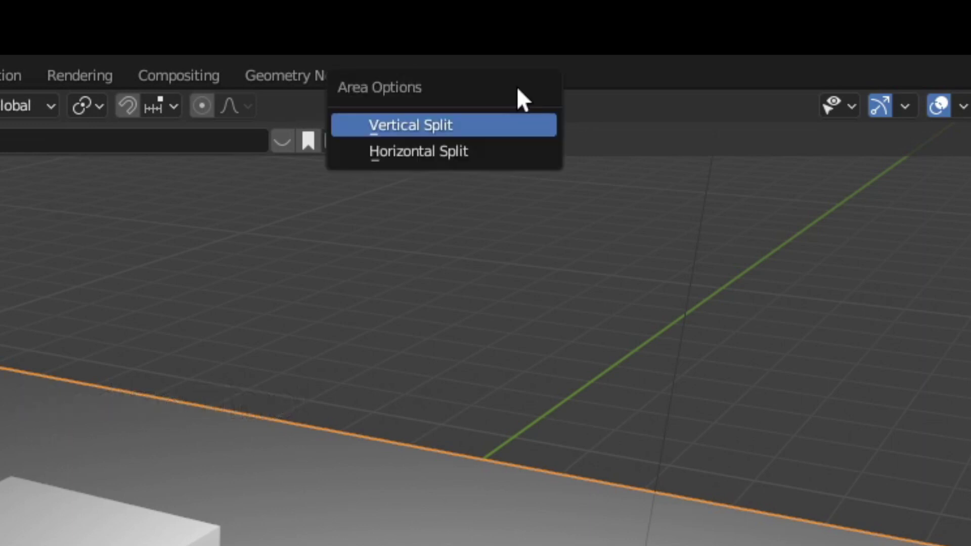
pyautogui.click(509, 115)
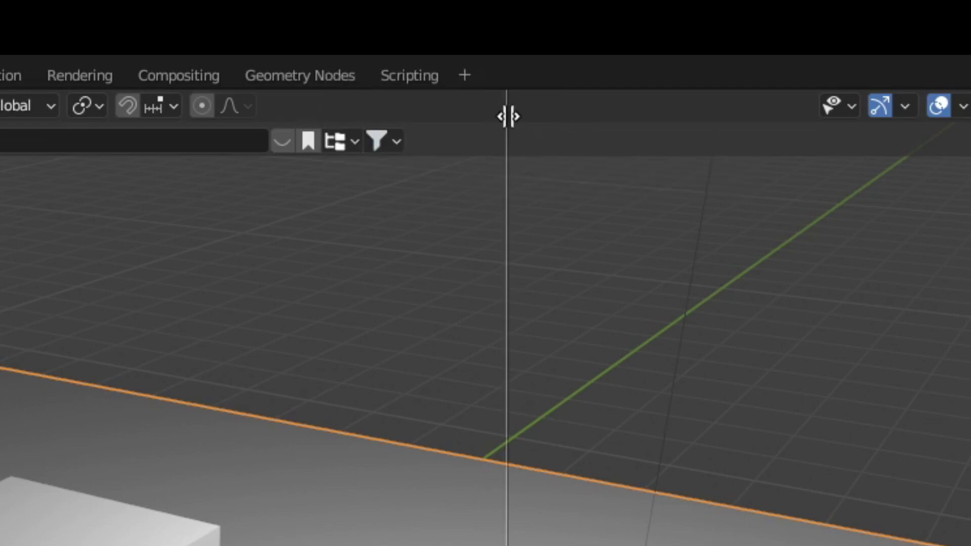
pyautogui.click(295, 148)
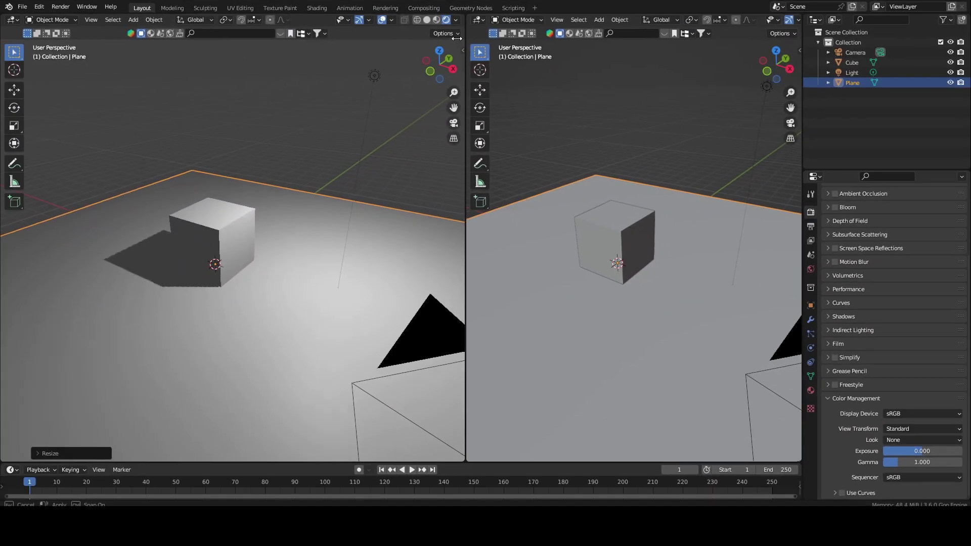
pyautogui.moveTo(423, 66); pyautogui.dragTo(283, 79)
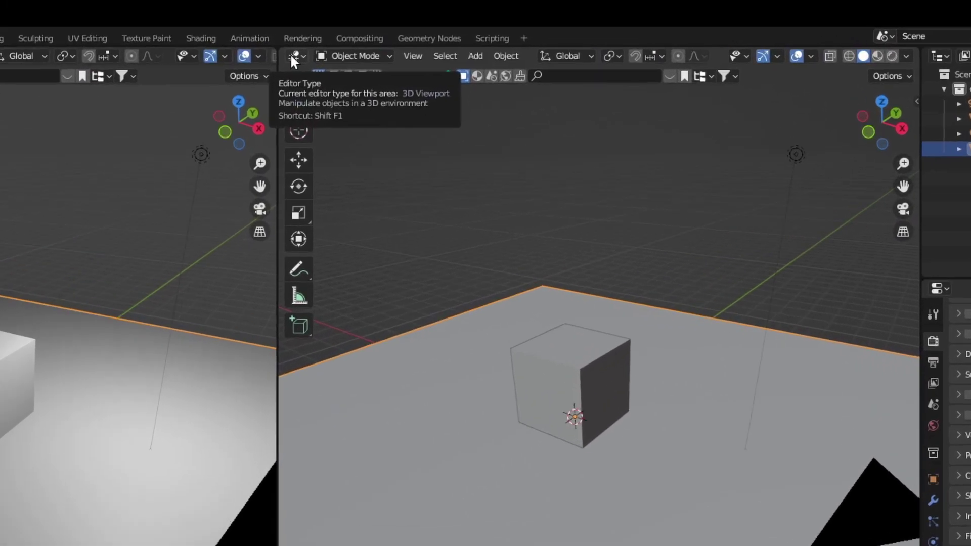
pyautogui.click(379, 19)
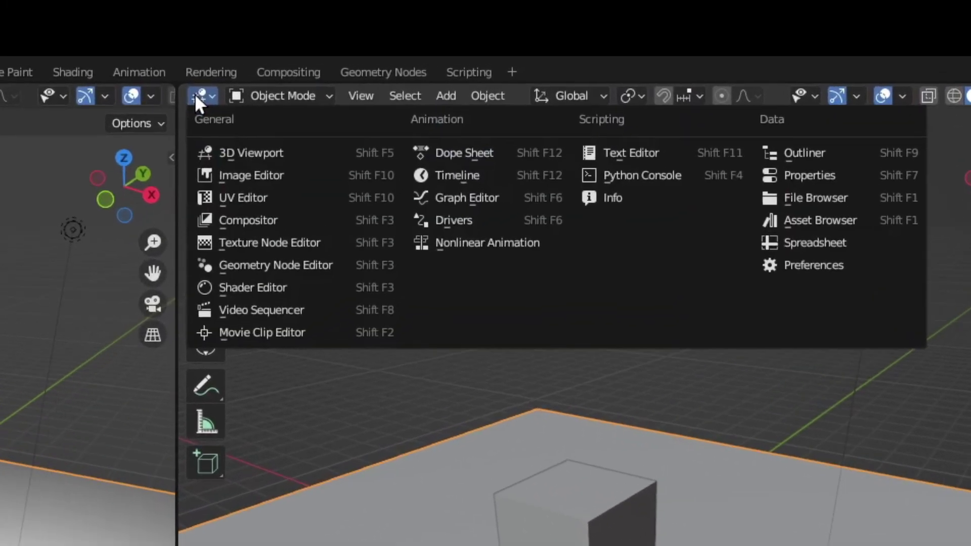
pyautogui.click(274, 288)
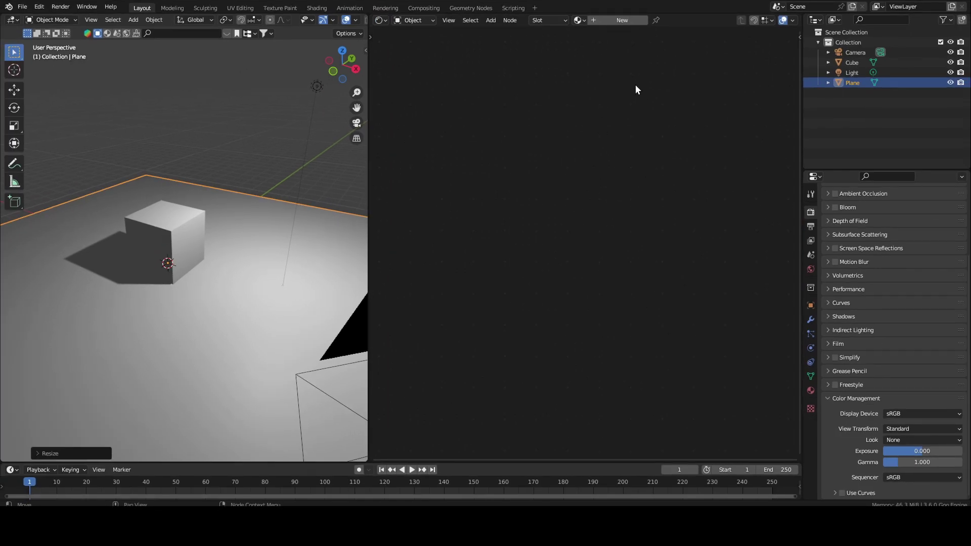
# Create a new material for the cube in the Shader Editor
pyautogui.click(193, 235)
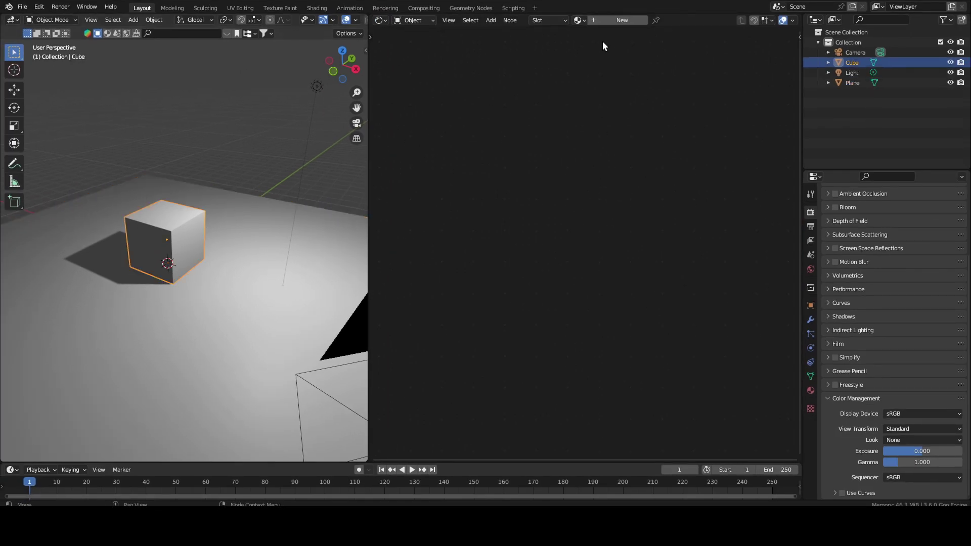
pyautogui.click(630, 23)
pyautogui.scroll(3, 541, 235)
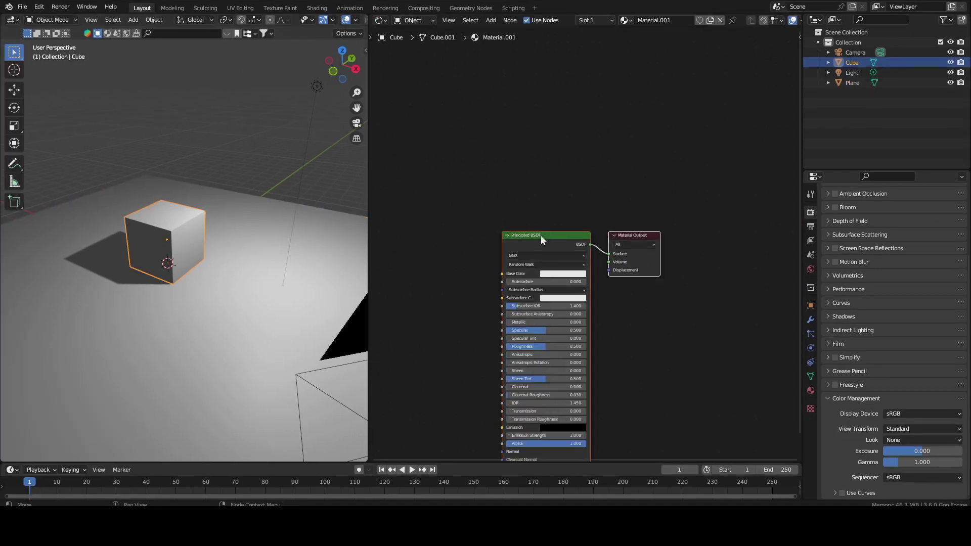
# Delete the Principled BSDF node from the cube's material
pyautogui.scroll(4, 532, 276)
pyautogui.moveTo(535, 187); pyautogui.dragTo(538, 83, button='middle')
pyautogui.scroll(-4, 536, 111)
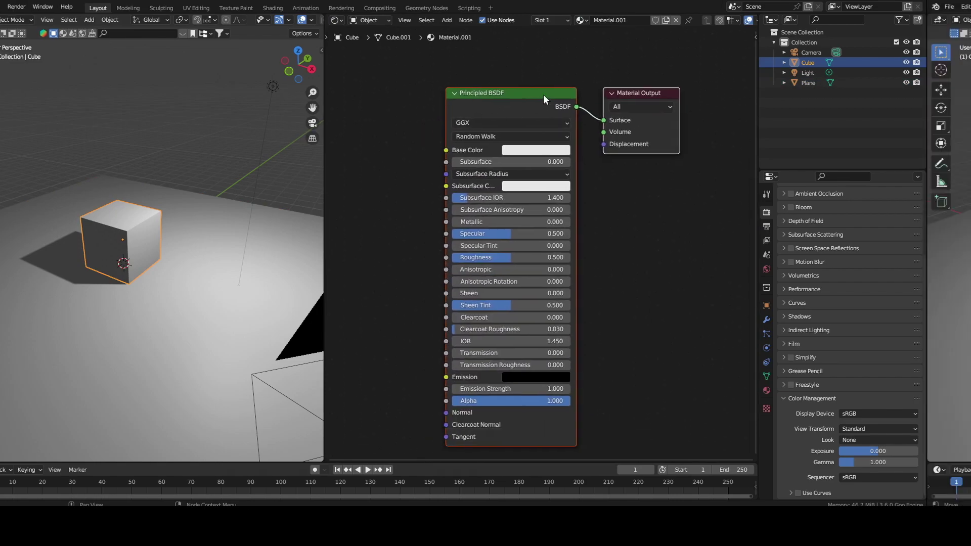
pyautogui.scroll(4, 543, 94)
pyautogui.keyDown('ctrl'); pyautogui.moveTo(558, 120); pyautogui.dragTo(571, 105, button='middle'); pyautogui.keyUp('ctrl')
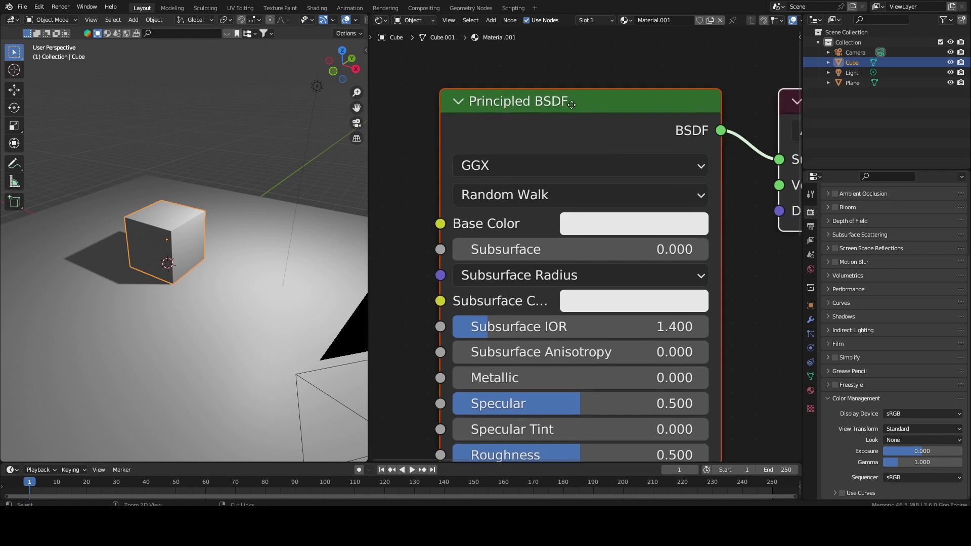
pyautogui.scroll(-1, 572, 111)
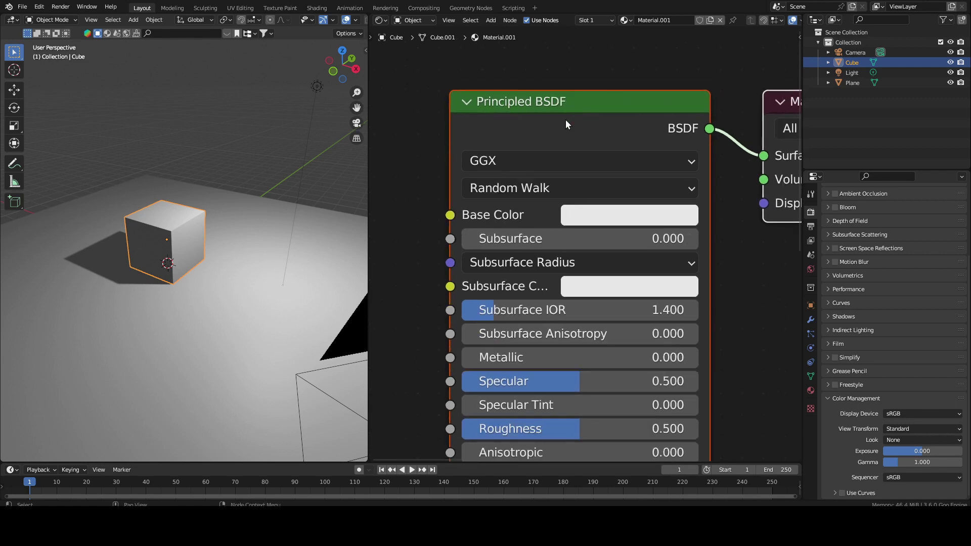
pyautogui.scroll(-3, 565, 120)
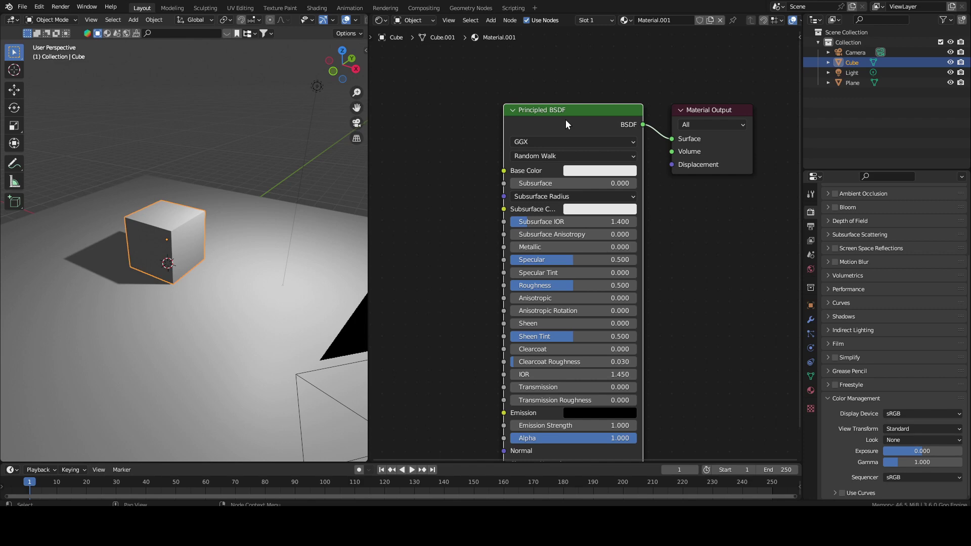
pyautogui.press('x')
# Add a Diffuse BSDF node and connect its BSDF output to the Material Output's Surface input
pyautogui.scroll(2, 580, 162)
pyautogui.hotkey('shift', 'a')
pyautogui.click(563, 157)
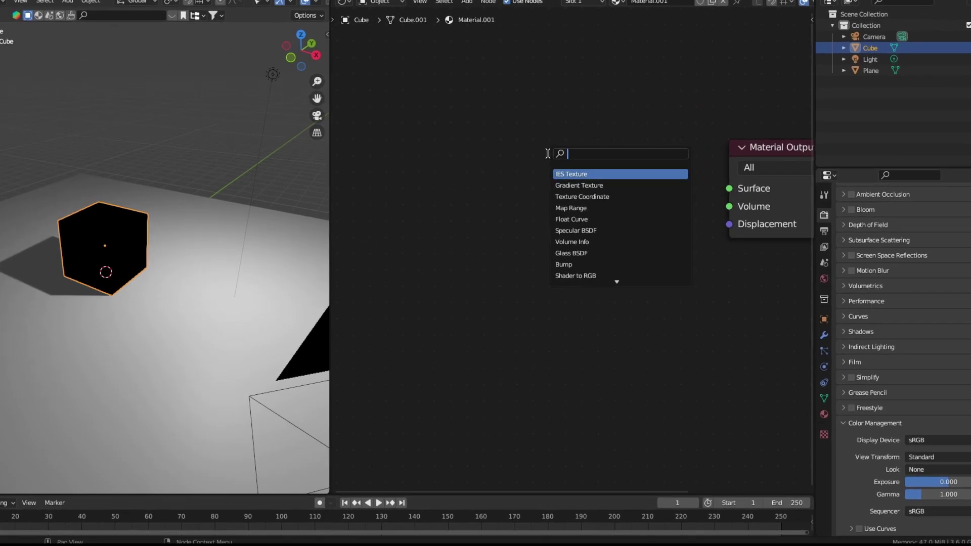
pyautogui.write('diff')
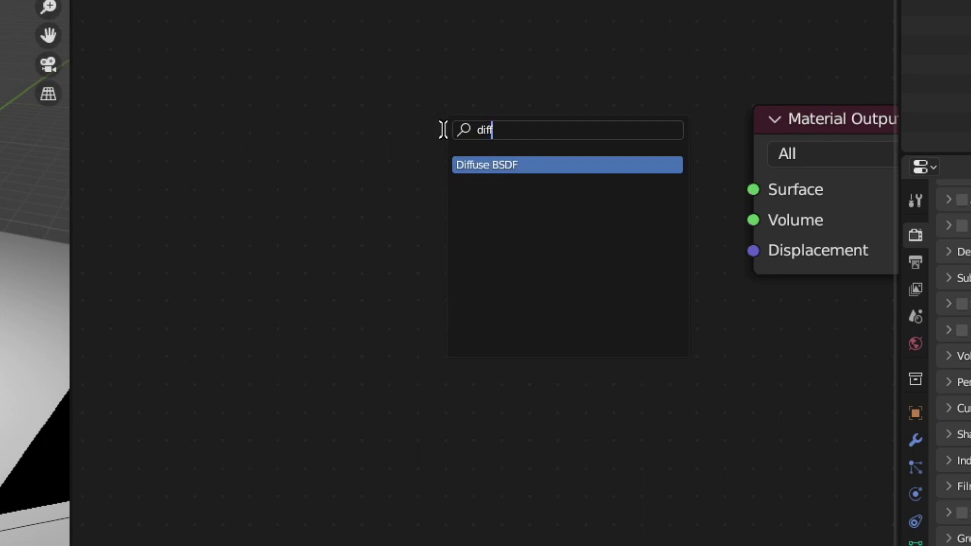
pyautogui.press('Return')
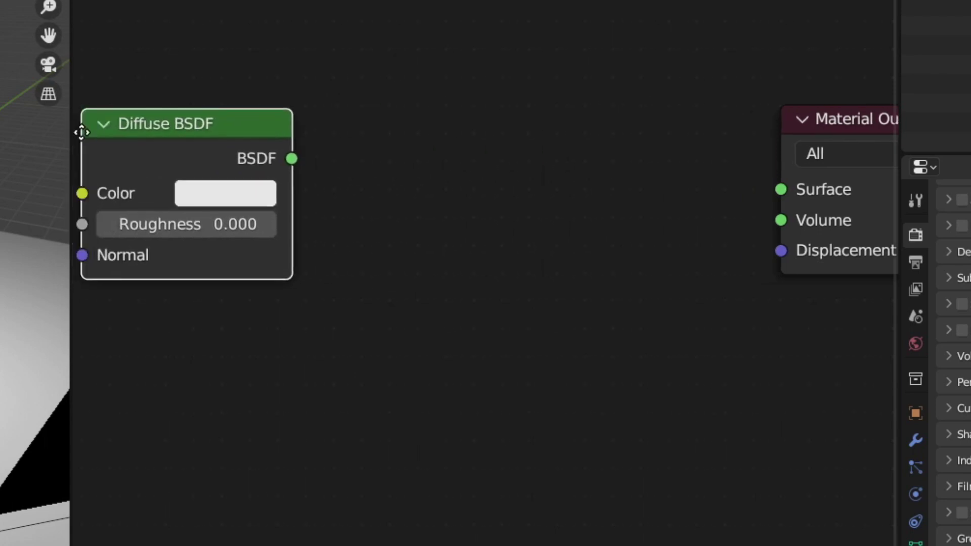
pyautogui.click(200, 151)
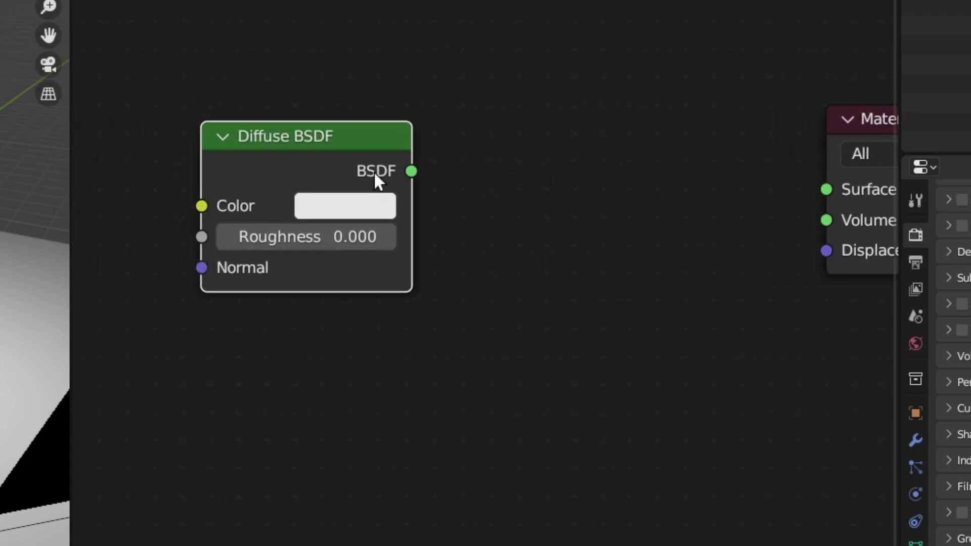
pyautogui.moveTo(827, 189); pyautogui.dragTo(374, 168)
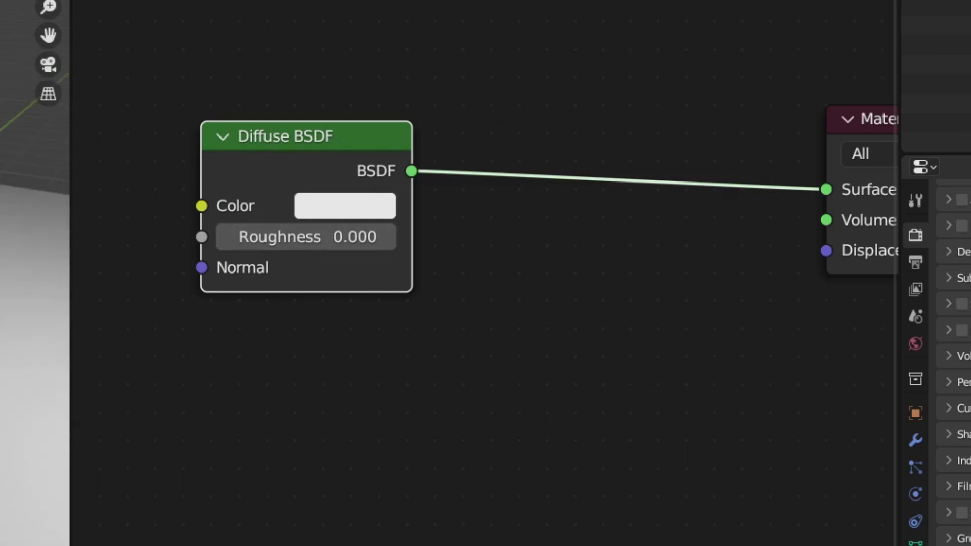
# Add a Mix node in Color mode and set its A color to blue with hue 0.601 and saturation 0.719
pyautogui.moveTo(11, 304); pyautogui.dragTo(265, 265, button='middle')
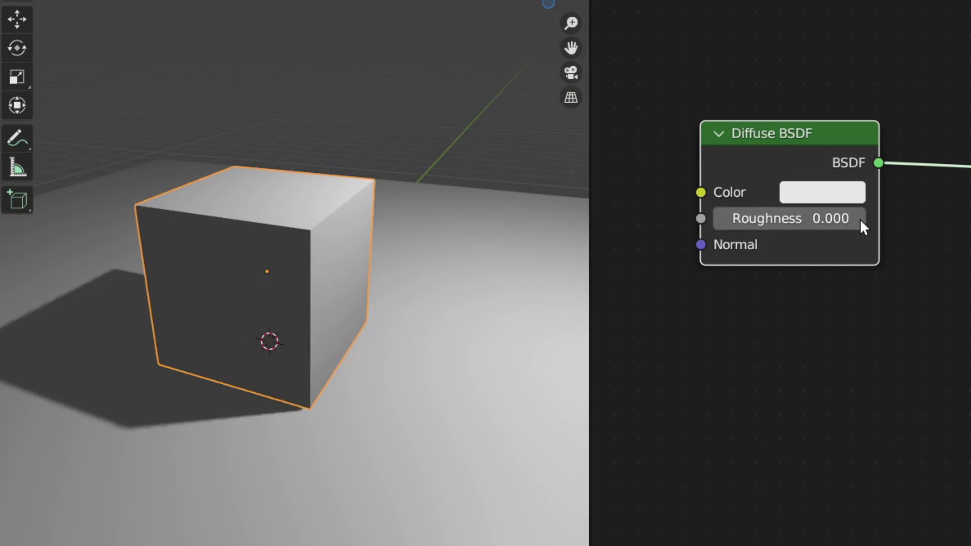
pyautogui.press('Home')
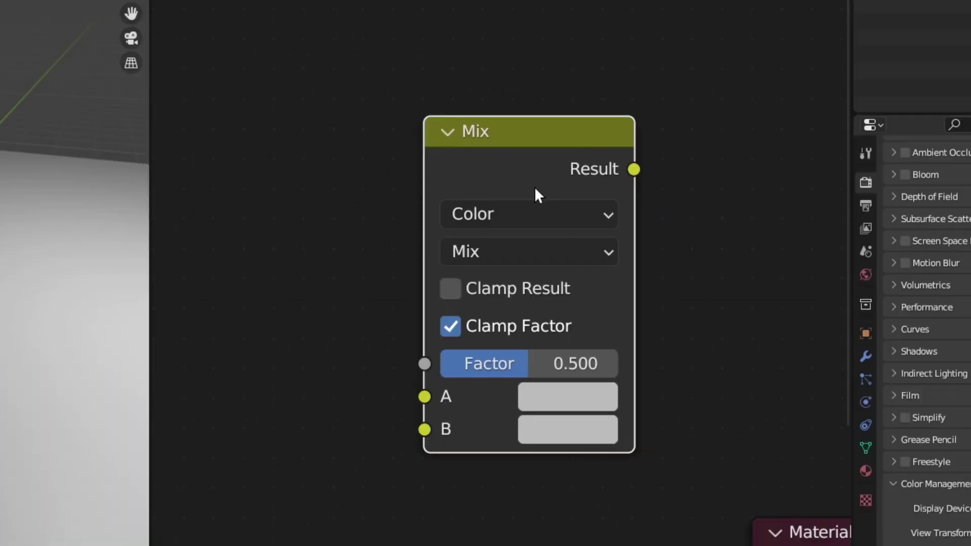
pyautogui.click(557, 399)
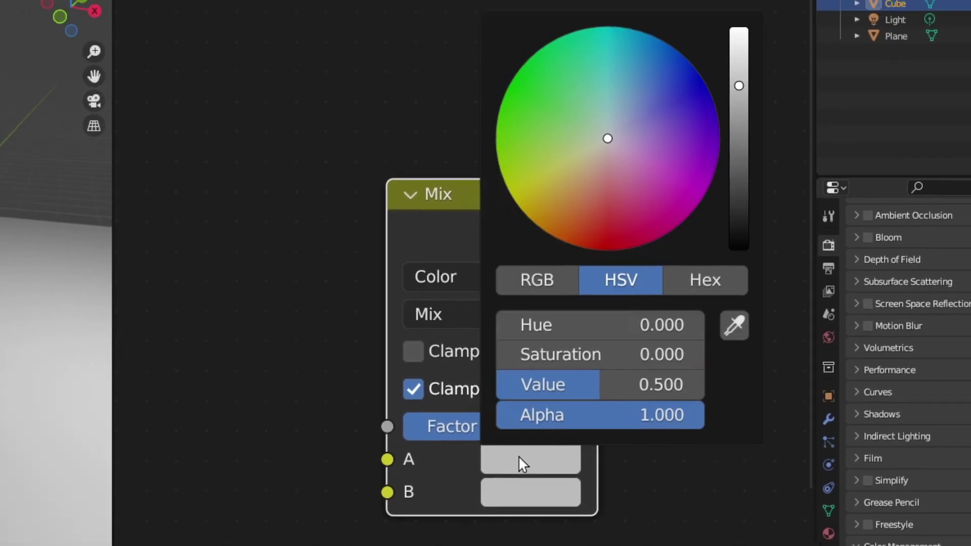
pyautogui.click(628, 105)
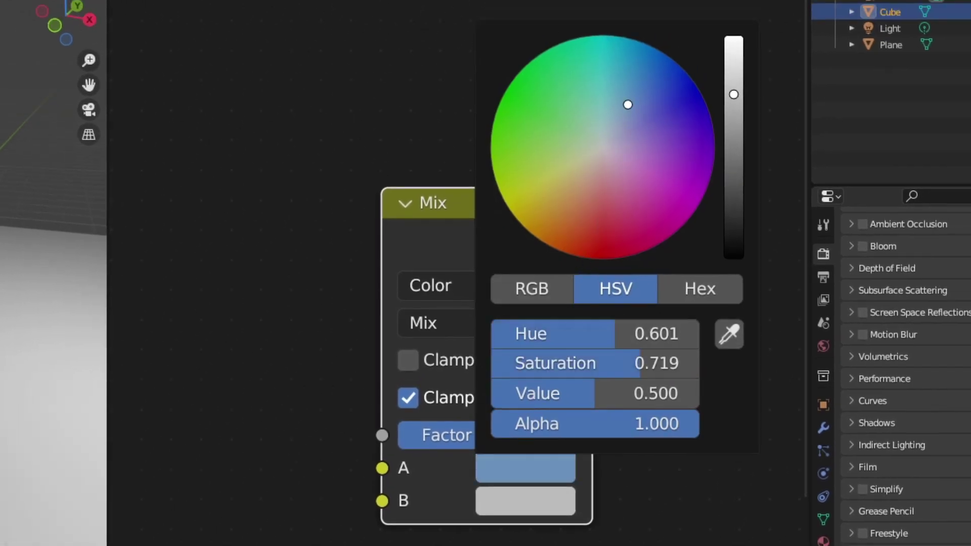
# Set the Mix node's B color to red and try a different Factor value
pyautogui.click(528, 508)
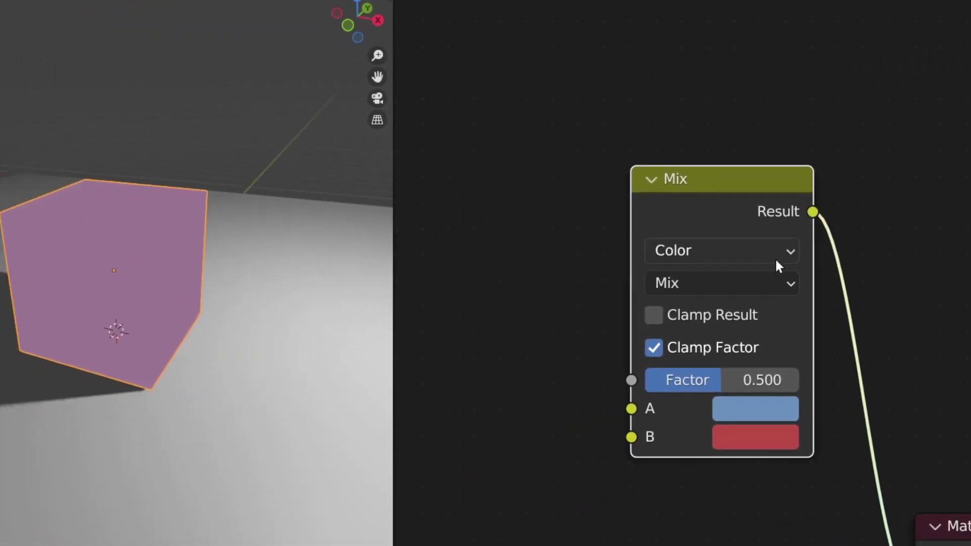
pyautogui.moveTo(791, 340); pyautogui.dragTo(759, 282, button='middle')
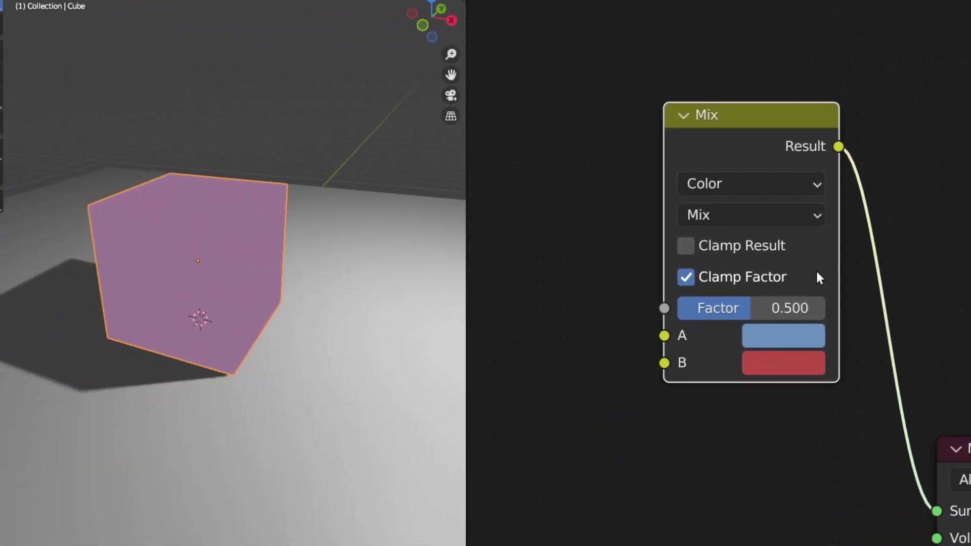
pyautogui.moveTo(783, 307); pyautogui.dragTo(820, 307)
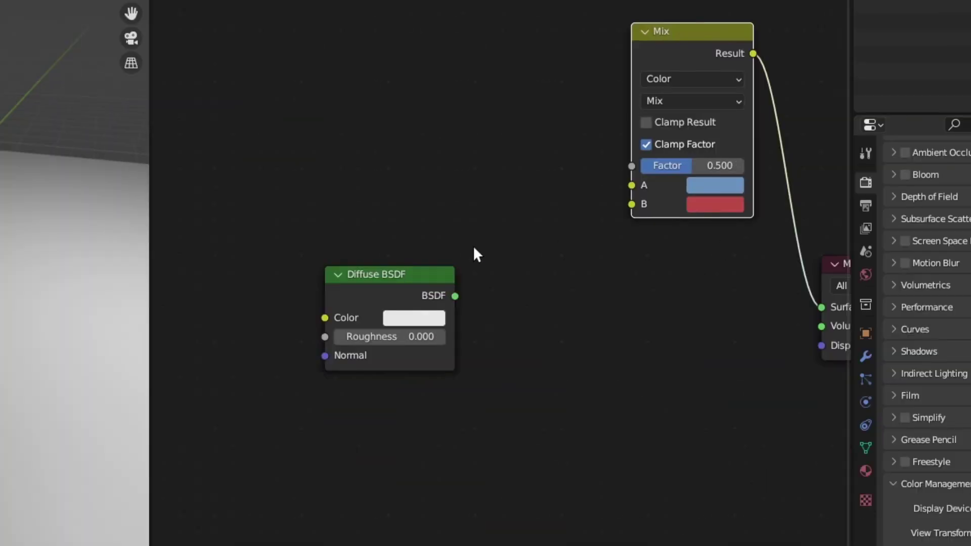
# Move the Diffuse BSDF node farther from the Mix node and add a Shader to RGB node between them
pyautogui.moveTo(439, 273); pyautogui.dragTo(315, 241)
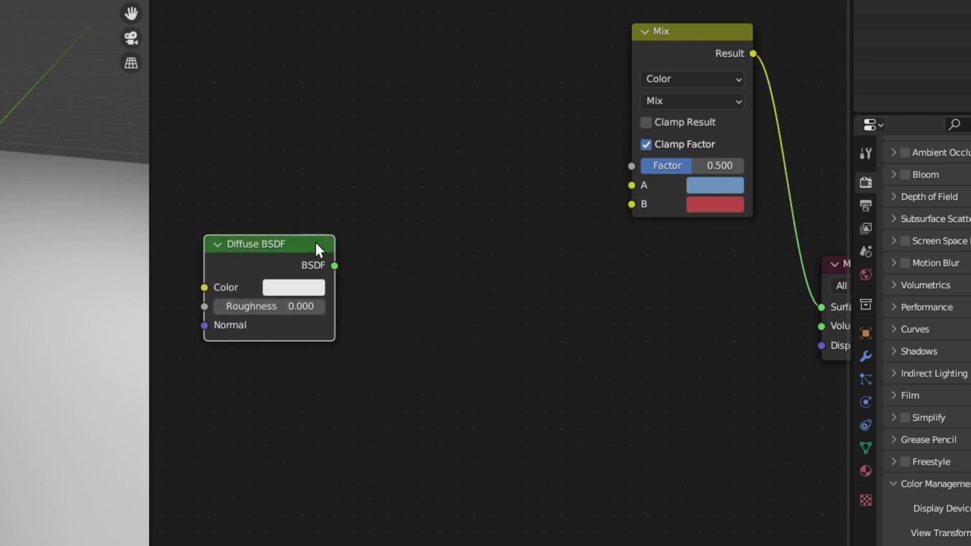
pyautogui.hotkey('shift', 'a')
pyautogui.press('s')
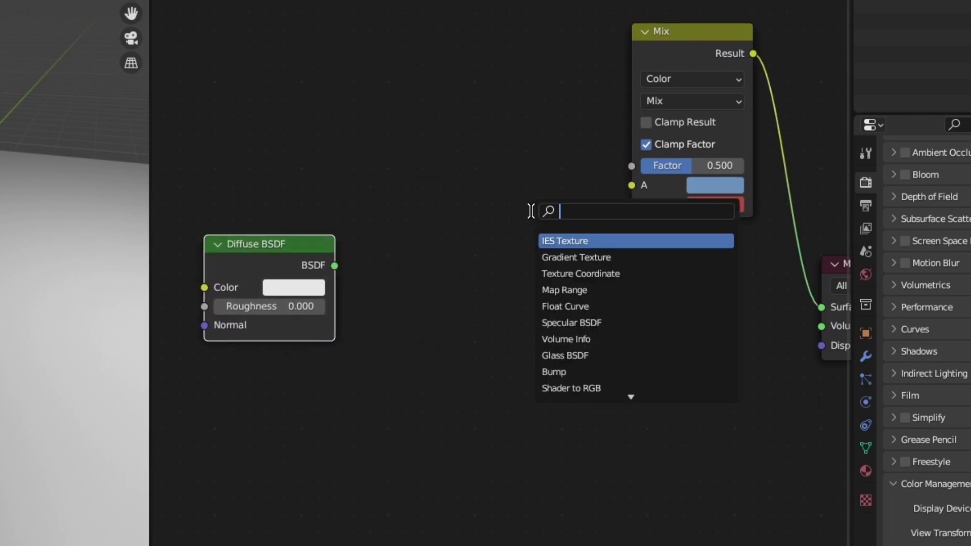
pyautogui.write('shader to')
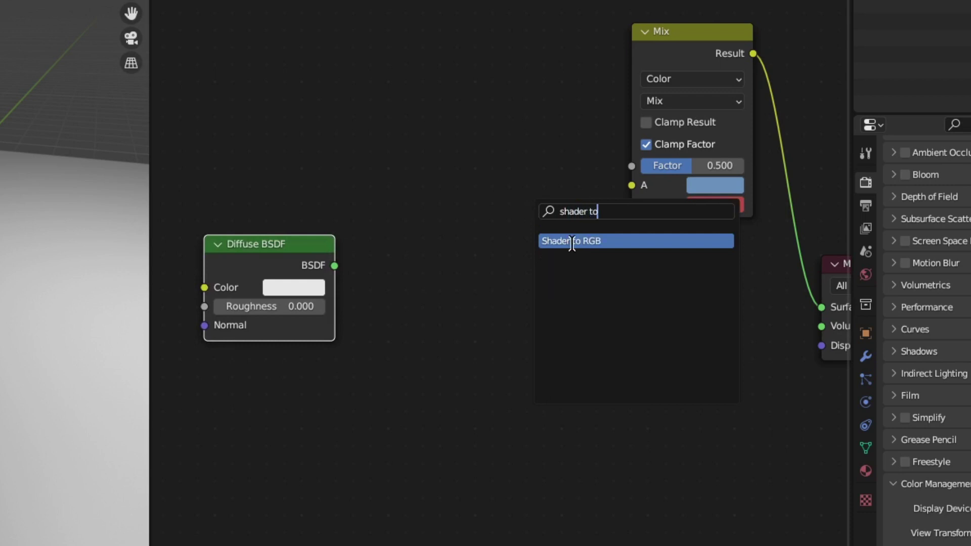
pyautogui.click(572, 244)
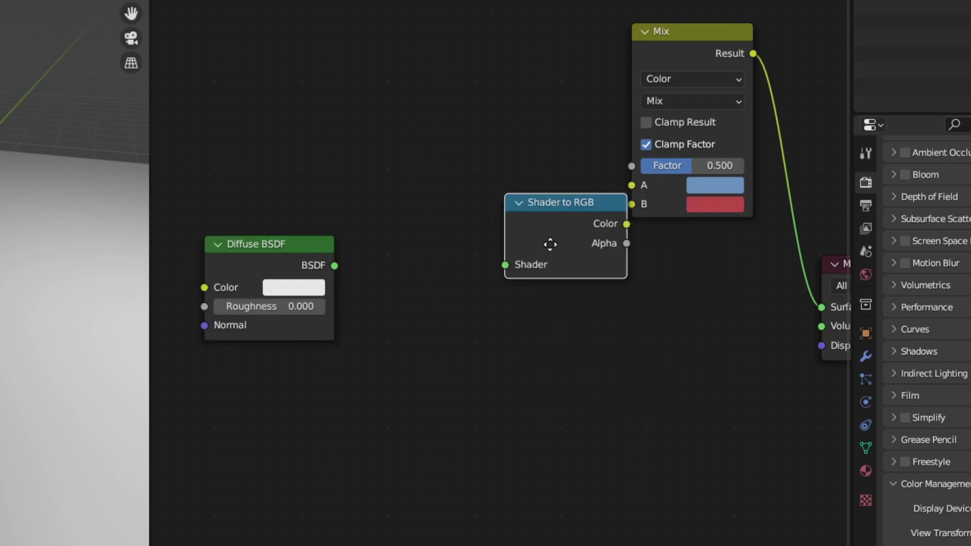
pyautogui.click(426, 253)
pyautogui.scroll(2, 415, 220)
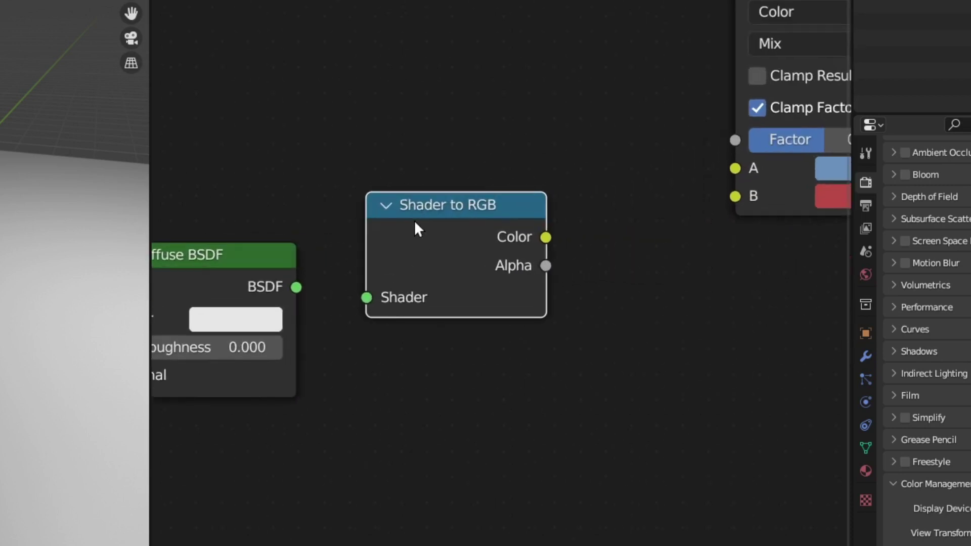
# Connect the Diffuse BSDF output to the Shader to RGB node and its Color output to the Mix node's Factor input
pyautogui.moveTo(414, 220); pyautogui.dragTo(497, 217, button='middle')
pyautogui.moveTo(380, 282); pyautogui.dragTo(457, 289)
pyautogui.moveTo(652, 236); pyautogui.dragTo(403, 314, button='middle')
pyautogui.moveTo(387, 316); pyautogui.dragTo(573, 217)
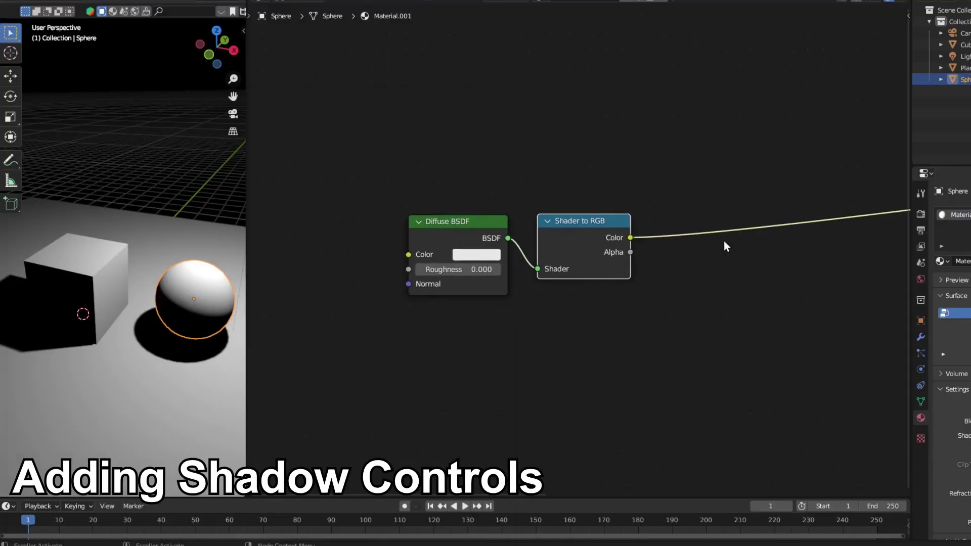
# Add a Separate Color node to the sphere's material above the Shader to RGB link and set its mode to HSV
pyautogui.moveTo(724, 243); pyautogui.dragTo(505, 346, button='middle')
pyautogui.hotkey('shift', 'a')
pyautogui.click(528, 266)
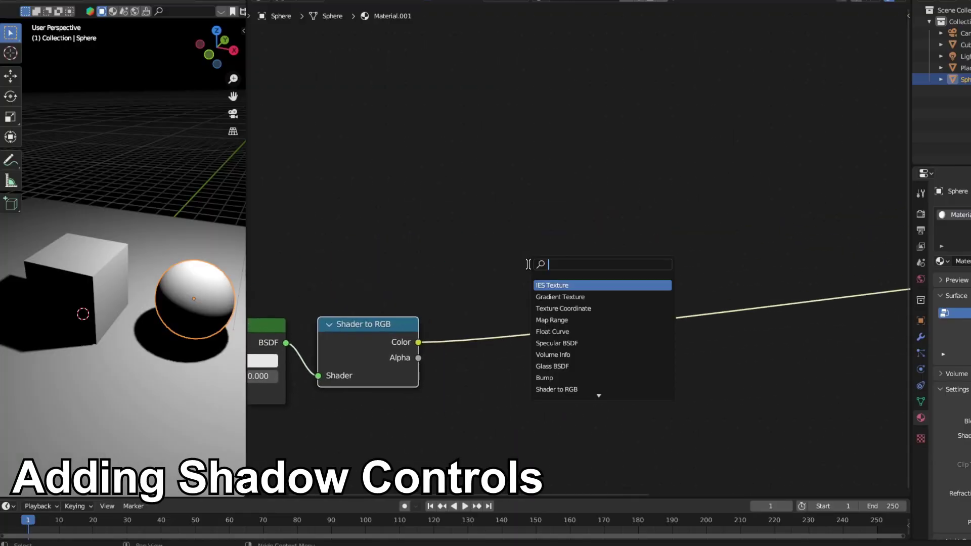
pyautogui.write('sep')
pyautogui.press('Return')
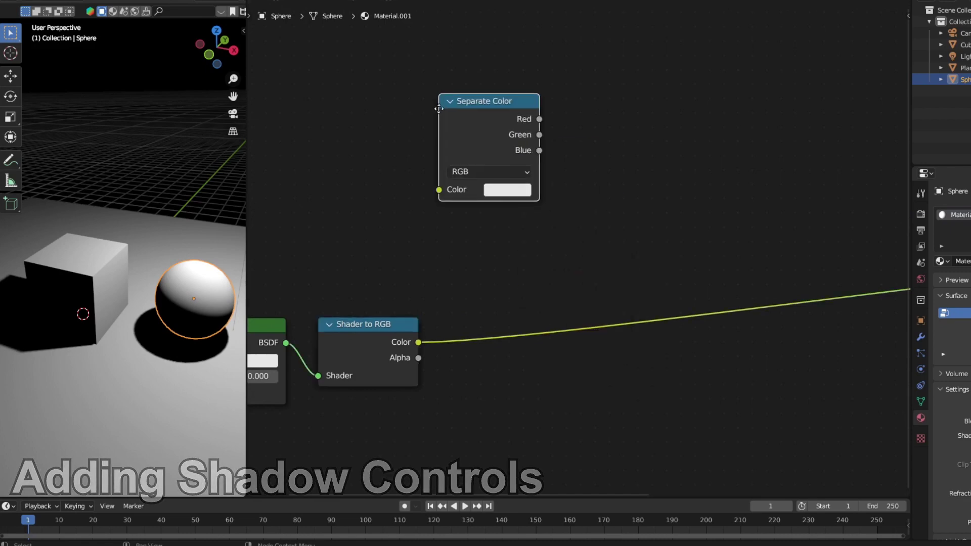
pyautogui.click(455, 164)
pyautogui.scroll(2, 455, 164)
pyautogui.moveTo(515, 247); pyautogui.dragTo(545, 244)
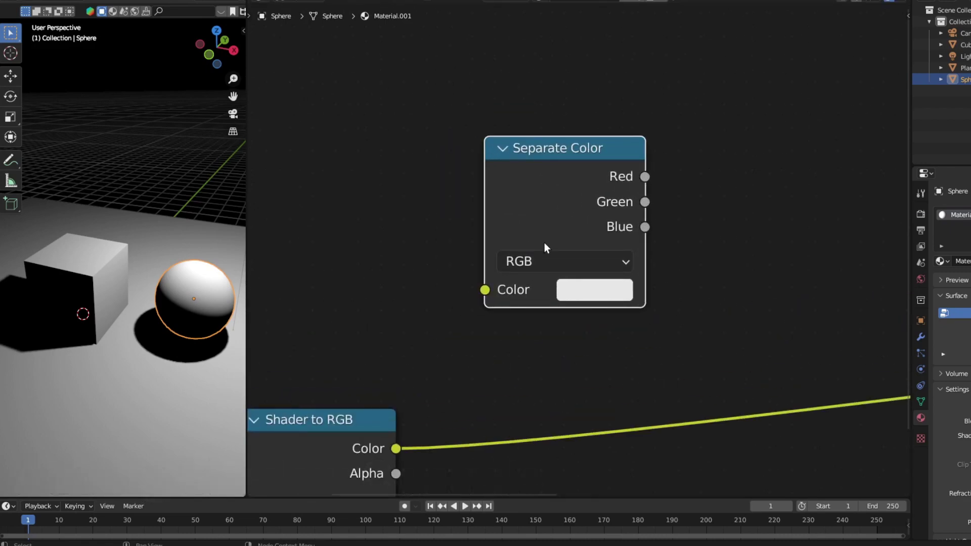
pyautogui.click(547, 260)
pyautogui.click(550, 317)
# Connect the Shader to RGB Color output to the Separate Color node's Color input
pyautogui.scroll(-1, 550, 317)
pyautogui.scroll(-1, 550, 316)
pyautogui.moveTo(428, 420); pyautogui.dragTo(439, 401)
pyautogui.moveTo(493, 301); pyautogui.dragTo(495, 298)
# Add a Map Range node and connect the Separate Color Value output to its Value input
pyautogui.moveTo(663, 276); pyautogui.dragTo(550, 321, button='middle')
pyautogui.hotkey('shift', 'a')
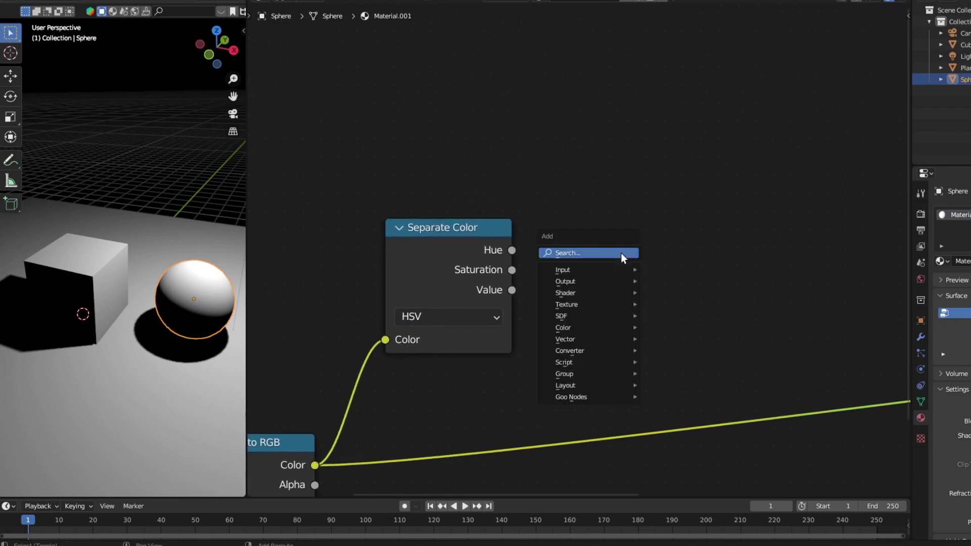
pyautogui.click(621, 252)
pyautogui.write('map range')
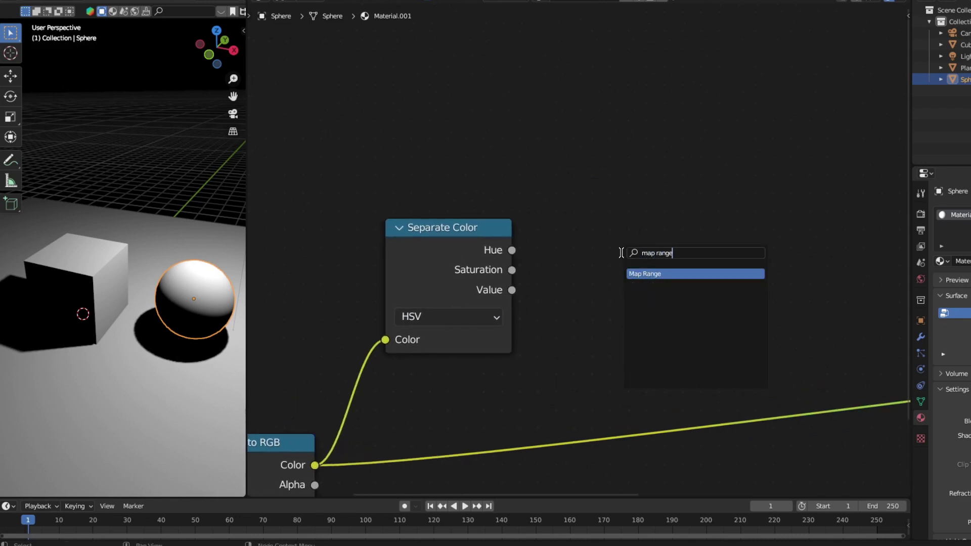
pyautogui.press('Return')
pyautogui.click(584, 167)
pyautogui.moveTo(511, 291); pyautogui.dragTo(586, 277)
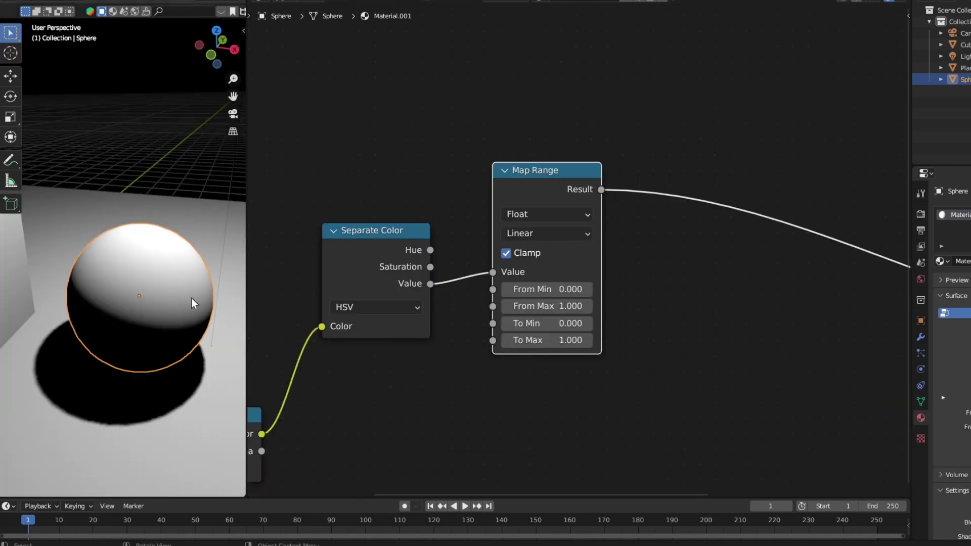
# Try a From Max value of 0.460 on the Map Range node while viewing the sphere up close
pyautogui.moveTo(192, 299); pyautogui.dragTo(147, 304, button='middle')
pyautogui.scroll(1, 549, 307)
pyautogui.moveTo(549, 307); pyautogui.dragTo(604, 302, button='middle')
pyautogui.moveTo(604, 302)
pyautogui.mouseDown()
pyautogui.moveTo(565, 302)
pyautogui.moveTo(672, 301)
pyautogui.moveTo(621, 301)
pyautogui.mouseUp()
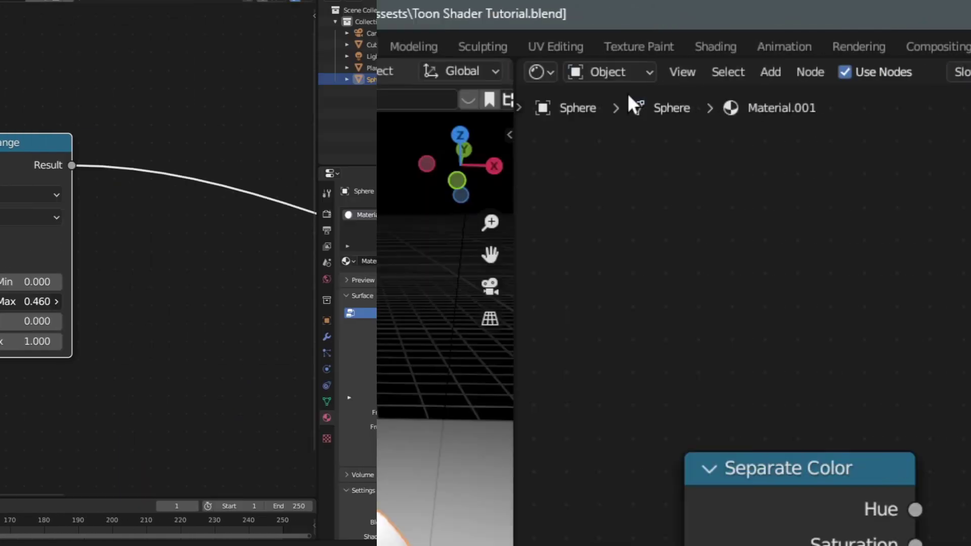
# Switch the Shader Editor to the World shader and move the Background node farther from the World Output
pyautogui.click(232, 73)
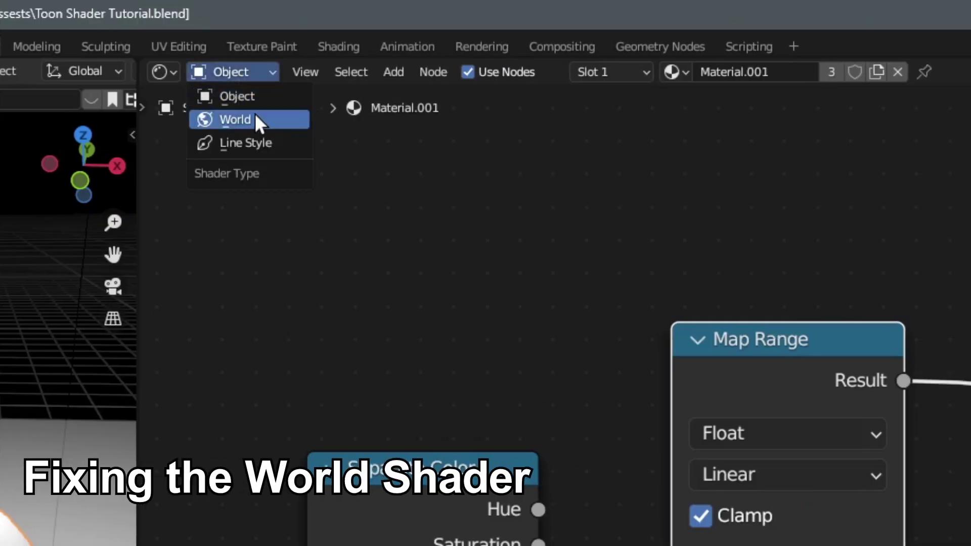
pyautogui.click(253, 120)
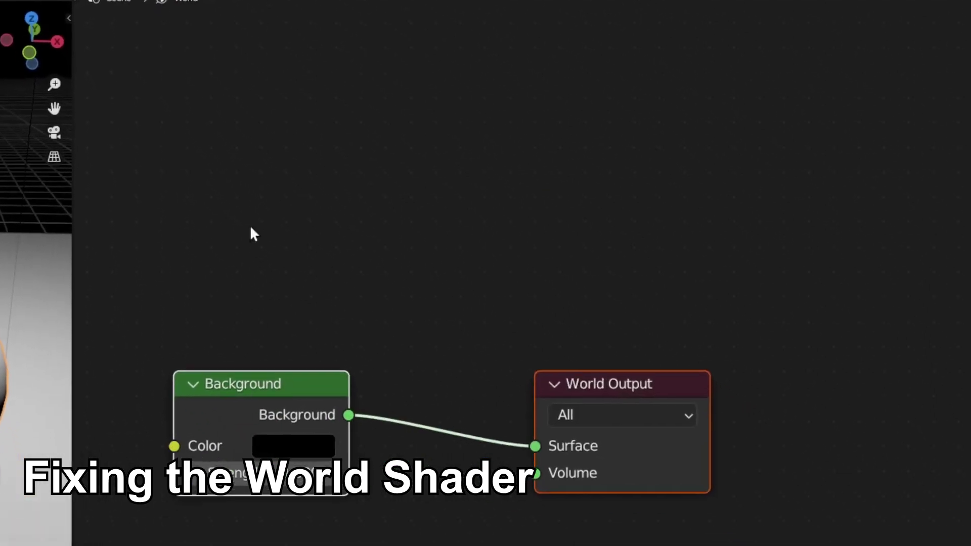
pyautogui.click(298, 442)
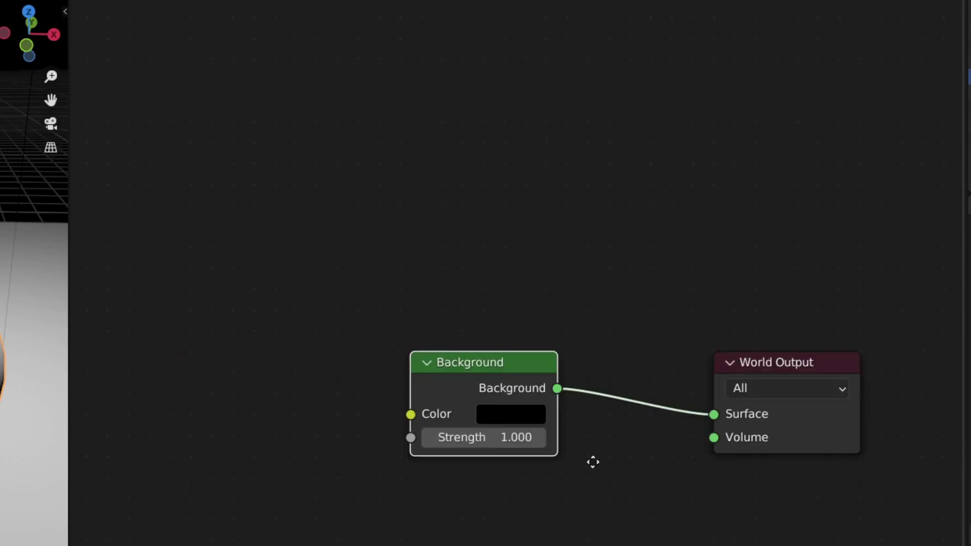
pyautogui.press('g')
# Add a Mix Shader node and a Light Path node to the world shader
pyautogui.hotkey('shift', 'a')
pyautogui.click(588, 407)
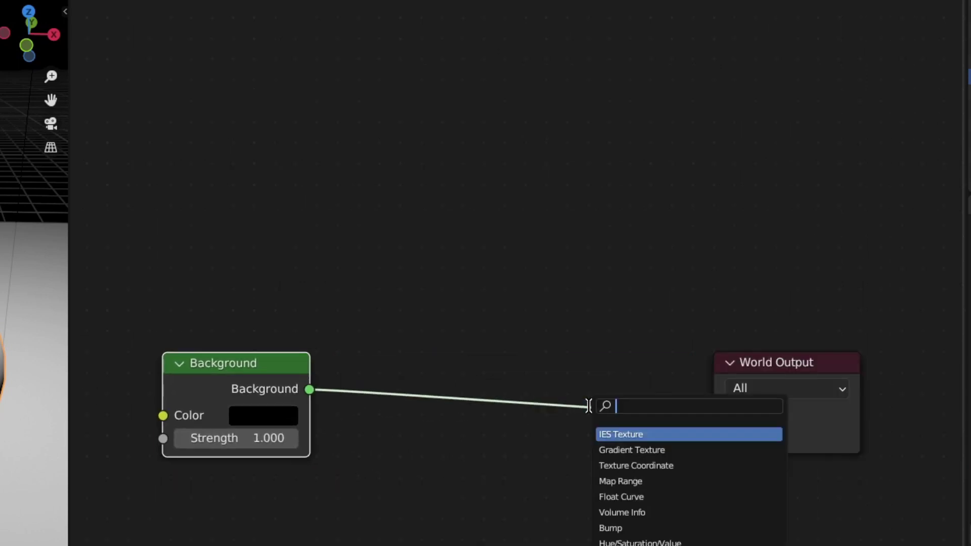
pyautogui.write('mix')
pyautogui.press('Down')
pyautogui.press('Down')
pyautogui.press('Return')
pyautogui.click(438, 328)
pyautogui.hotkey('shift', 'a')
pyautogui.click(386, 260)
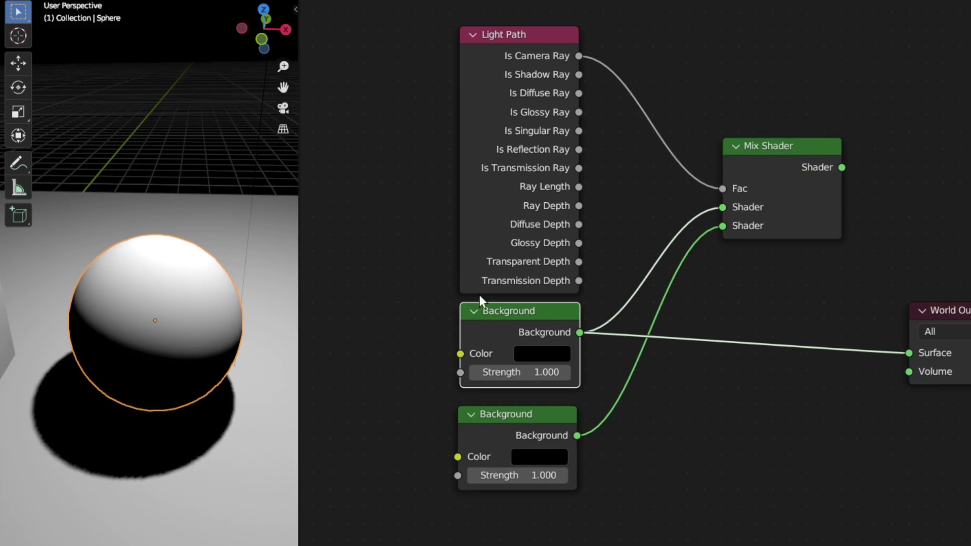
# Try purple with hue 0.836, saturation 0.369 and value 0.444 on the upper Background node, and return it to black
pyautogui.click(545, 348)
pyautogui.moveTo(661, 207); pyautogui.dragTo(660, 147)
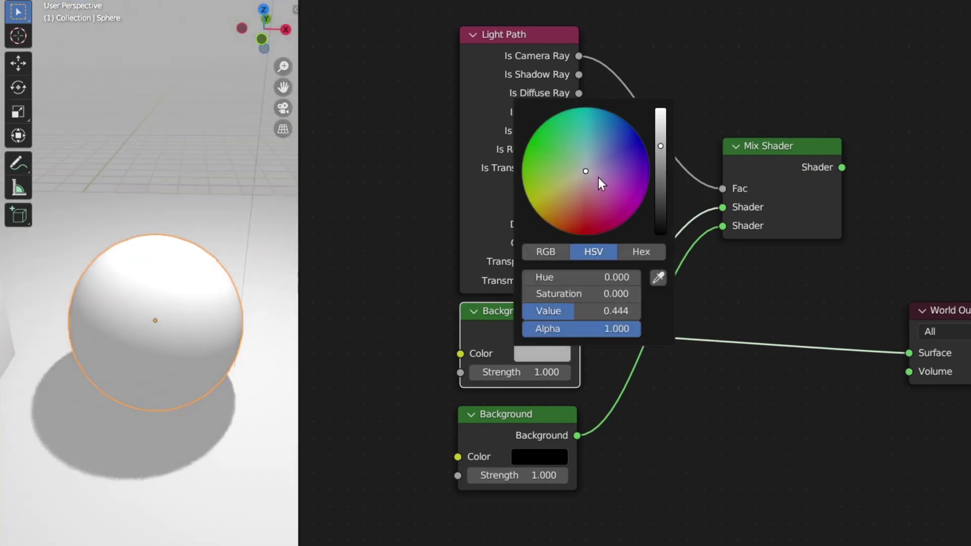
pyautogui.moveTo(590, 180)
pyautogui.mouseDown()
pyautogui.moveTo(585, 214)
pyautogui.moveTo(549, 154)
pyautogui.moveTo(592, 146)
pyautogui.moveTo(596, 177)
pyautogui.mouseUp()
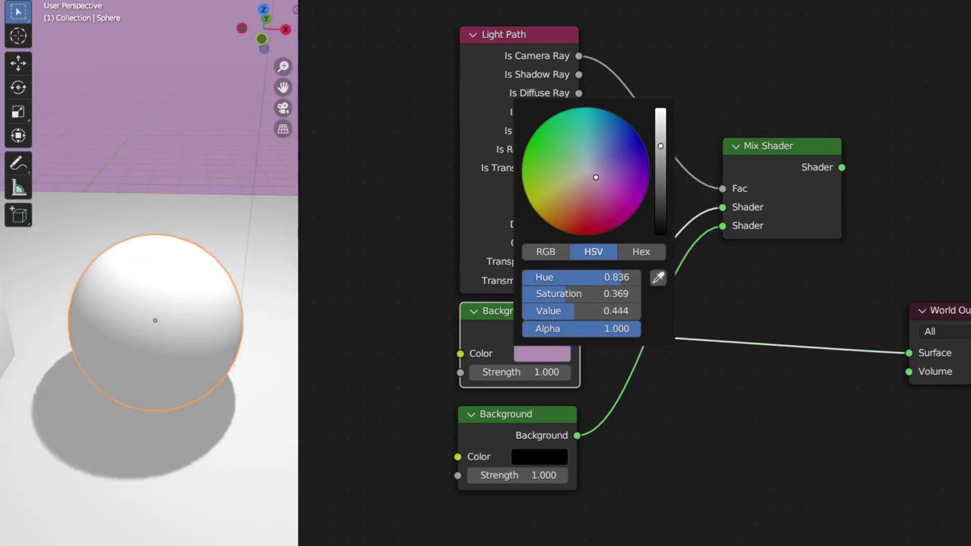
pyautogui.moveTo(661, 133); pyautogui.dragTo(660, 233)
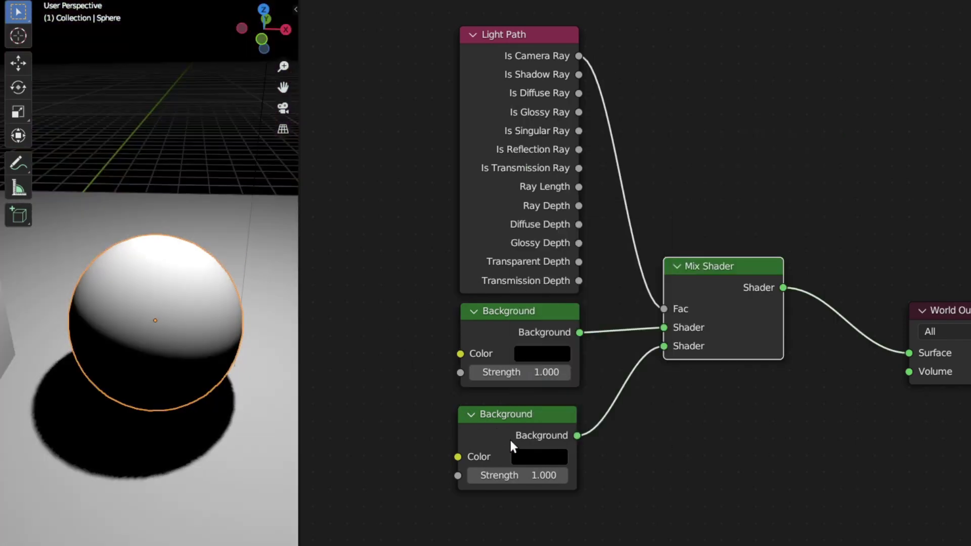
# Set the lower Background node's color to bright cyan
pyautogui.click(526, 457)
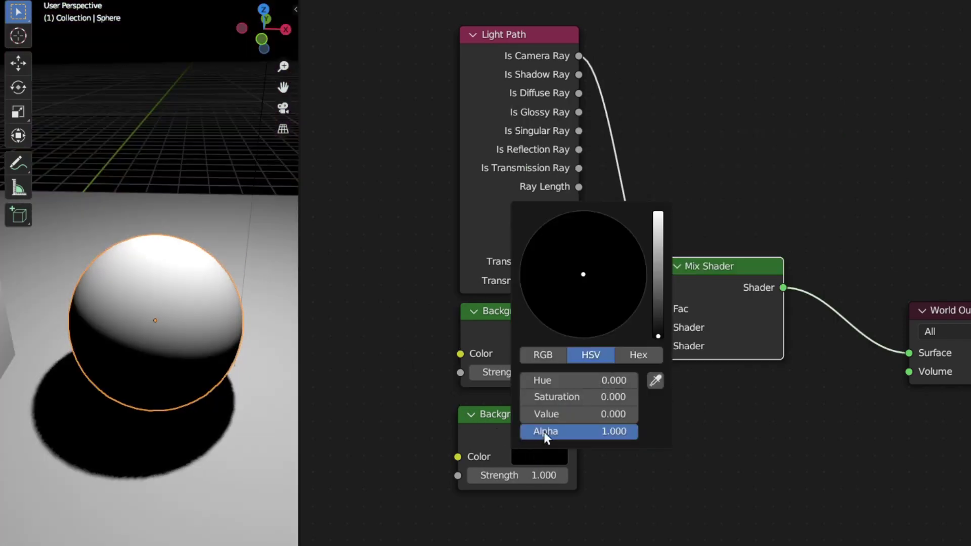
pyautogui.moveTo(661, 282); pyautogui.dragTo(658, 217)
pyautogui.moveTo(604, 274)
pyautogui.mouseDown()
pyautogui.moveTo(577, 312)
pyautogui.moveTo(548, 225)
pyautogui.moveTo(618, 265)
pyautogui.moveTo(547, 264)
pyautogui.moveTo(582, 244)
pyautogui.moveTo(571, 294)
pyautogui.moveTo(622, 273)
pyautogui.moveTo(592, 243)
pyautogui.mouseUp()
pyautogui.click(539, 458)
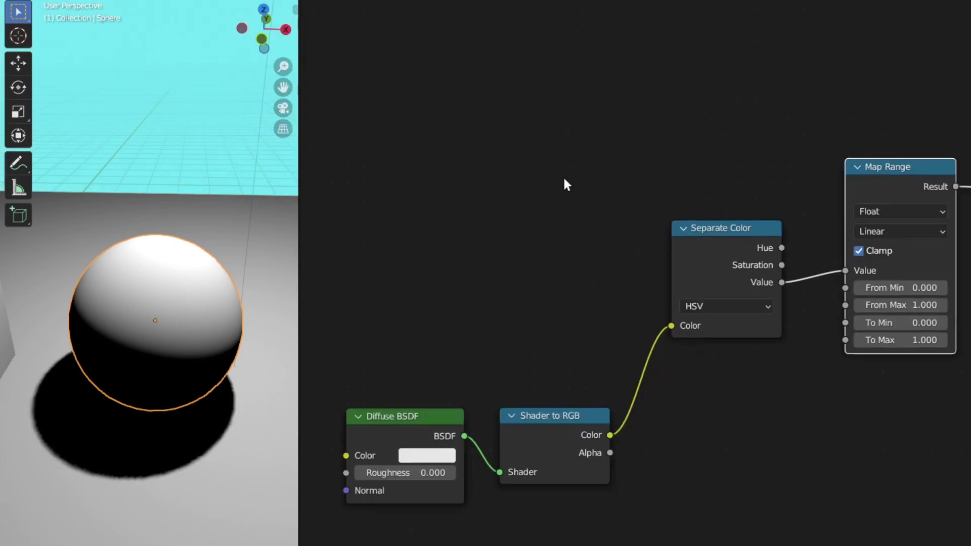
# Add a Math node after Map Range in the sphere's material and set its operation to Ceil
pyautogui.scroll(-3, 562, 175)
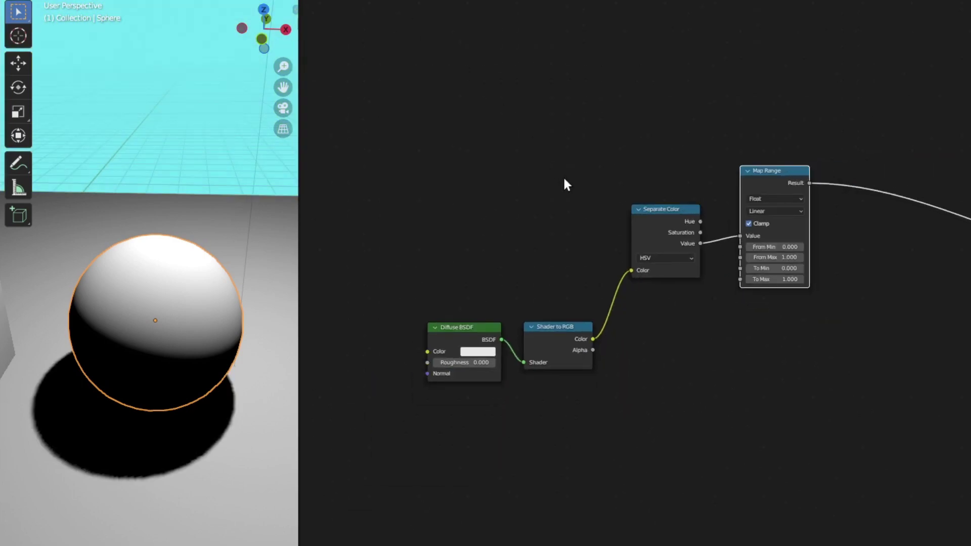
pyautogui.scroll(1, 842, 214)
pyautogui.hotkey('shift', 'a')
pyautogui.click(843, 218)
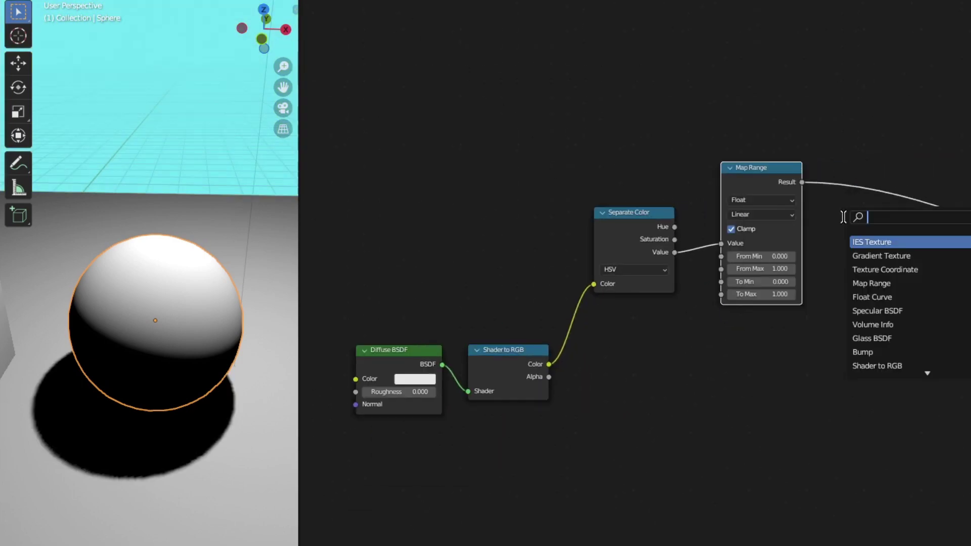
pyautogui.write('math')
pyautogui.press('Return')
pyautogui.click(871, 306)
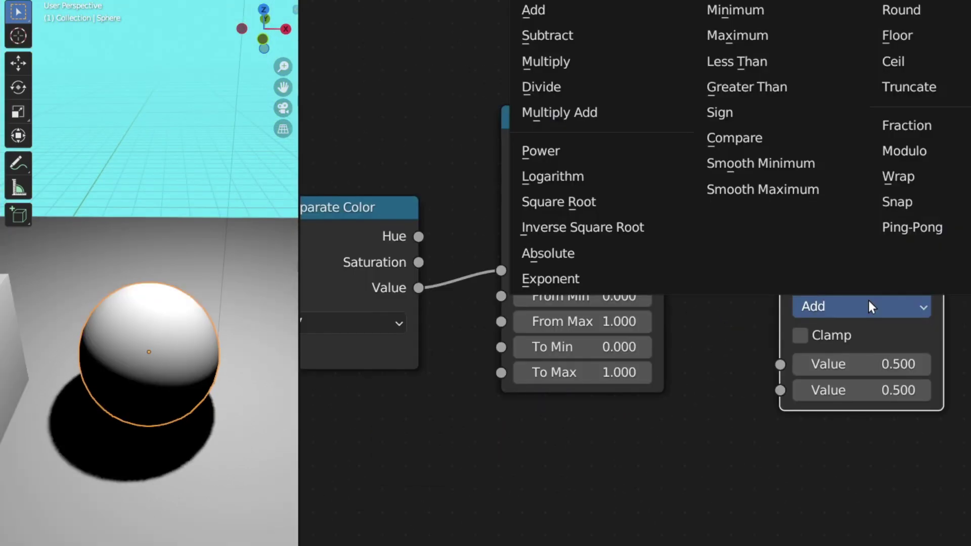
pyautogui.click(913, 62)
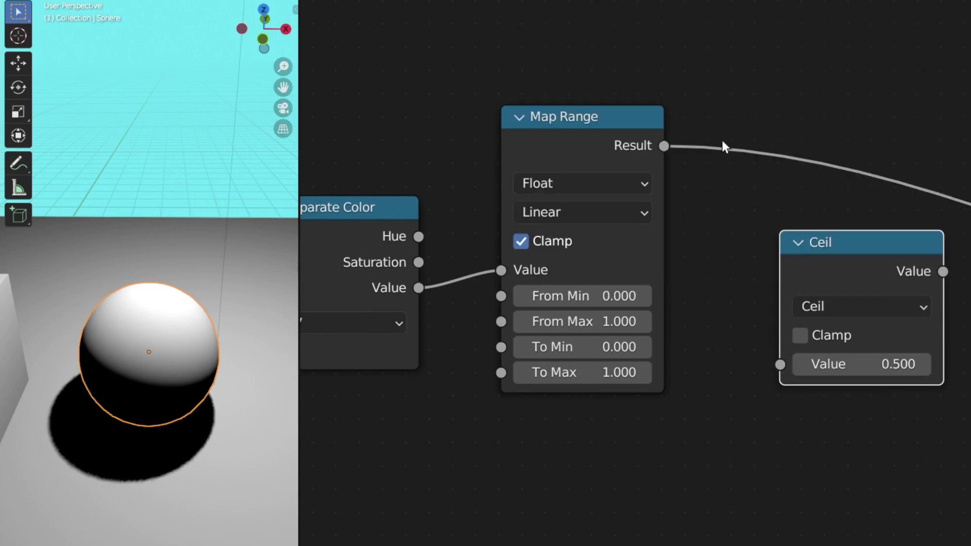
# Connect the Map Range Result to the Ceil node's Value input and preview the Ceil output on the material
pyautogui.moveTo(665, 153); pyautogui.dragTo(773, 360)
pyautogui.moveTo(852, 280); pyautogui.dragTo(793, 235)
pyautogui.scroll(-2, 809, 231)
pyautogui.moveTo(808, 232); pyautogui.dragTo(710, 215, button='middle')
pyautogui.keyDown('ctrl'); pyautogui.keyDown('shift'); pyautogui.click(748, 212); pyautogui.keyUp('shift'); pyautogui.keyUp('ctrl')
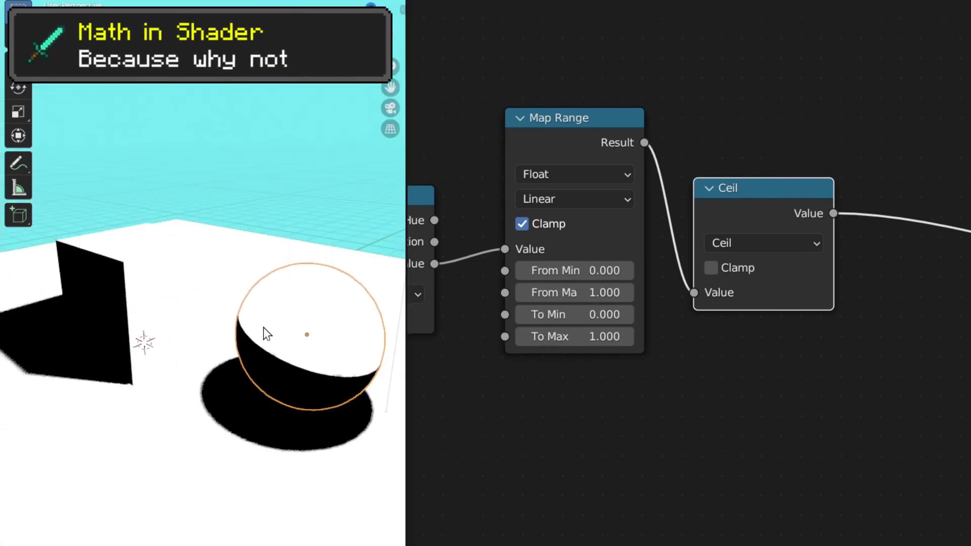
# Try raising the Map Range node's From Min value to shift the shadow edge on the sphere
pyautogui.moveTo(263, 327); pyautogui.dragTo(245, 298, button='middle')
pyautogui.moveTo(241, 293); pyautogui.dragTo(259, 294, button='middle')
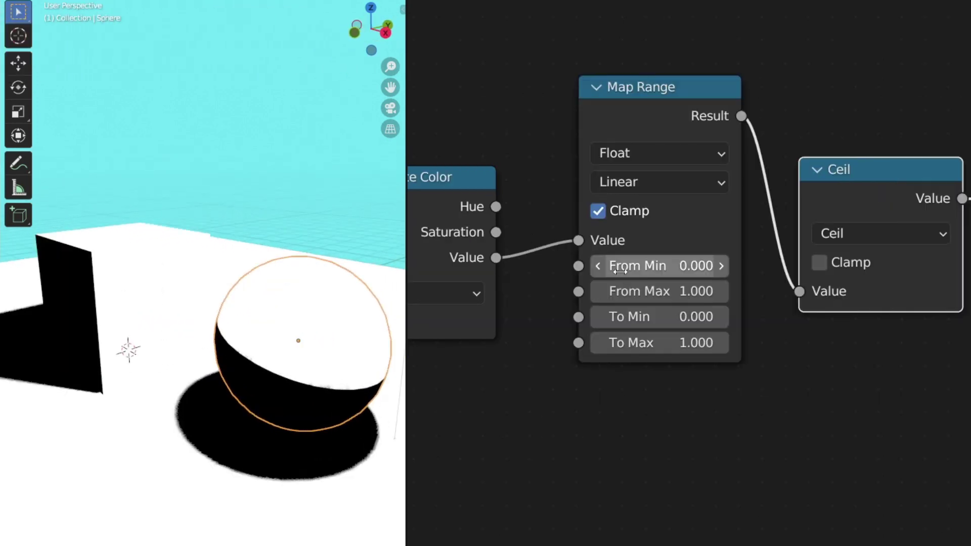
pyautogui.moveTo(638, 271)
pyautogui.mouseDown()
pyautogui.moveTo(765, 271)
pyautogui.moveTo(608, 270)
pyautogui.moveTo(732, 270)
pyautogui.mouseUp()
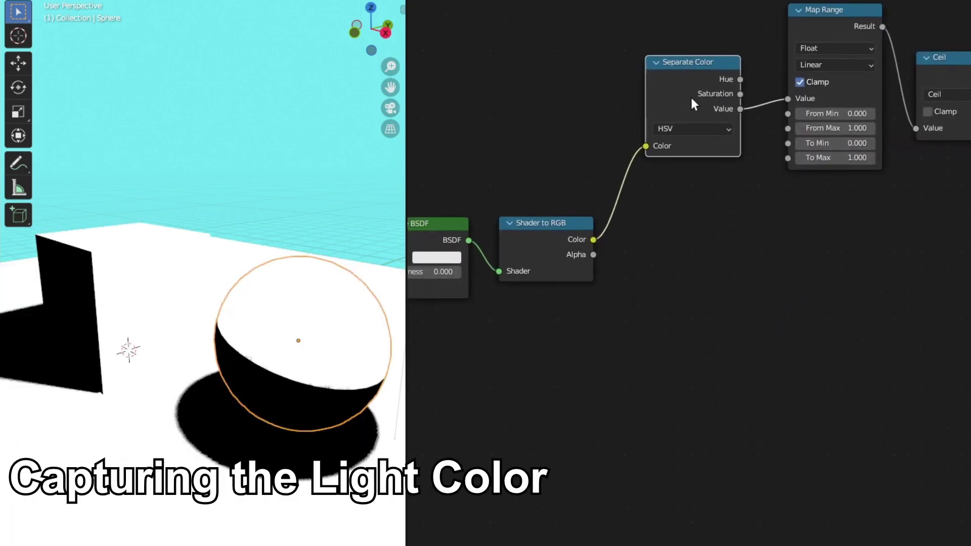
# Duplicate the Separate Color node below the original and connect the Shader to RGB Color output to the copy's Color input
pyautogui.hotkey('shift', 'd')
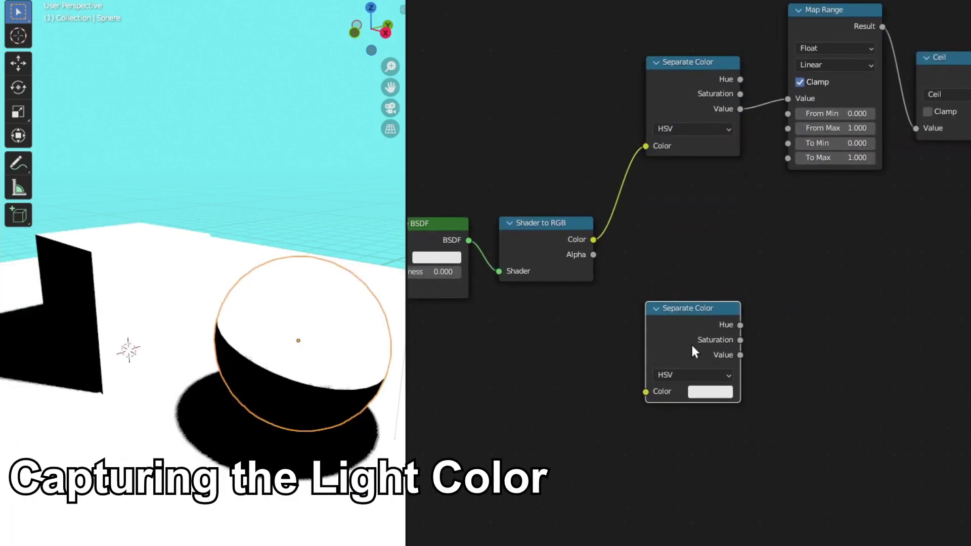
pyautogui.click(692, 345)
pyautogui.scroll(1, 699, 321)
pyautogui.click(575, 226)
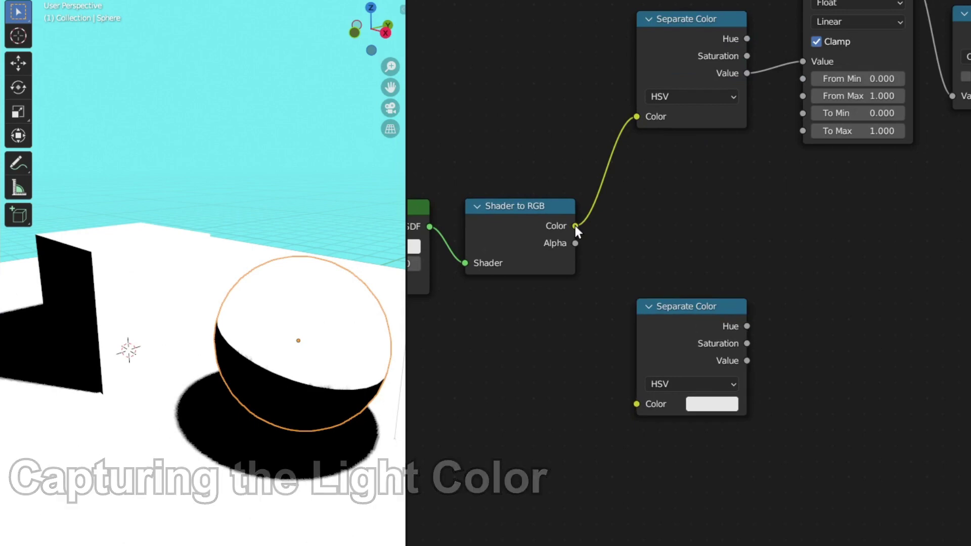
pyautogui.moveTo(574, 226); pyautogui.dragTo(637, 405)
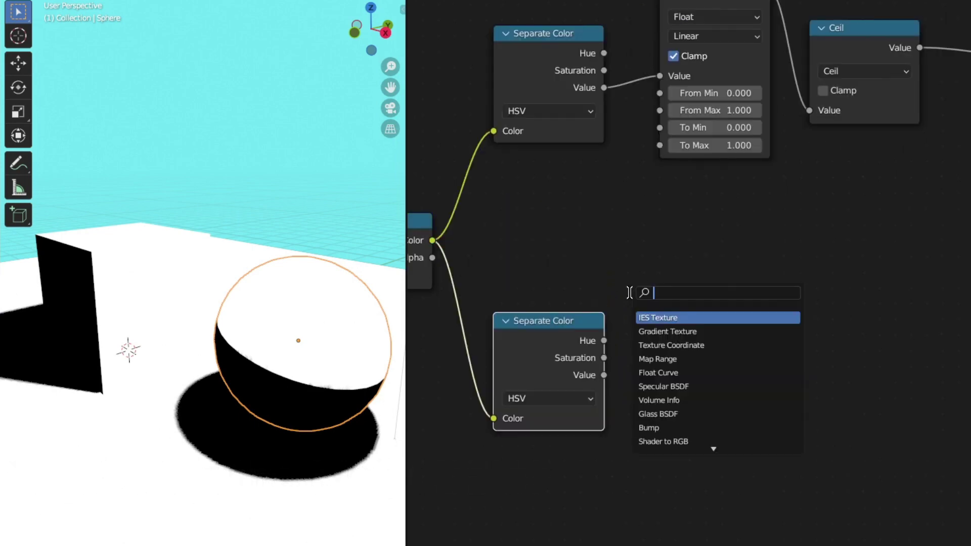
# Add a Combine Color node beside the lower Separate Color node and set its mode to HSV
pyautogui.write('com')
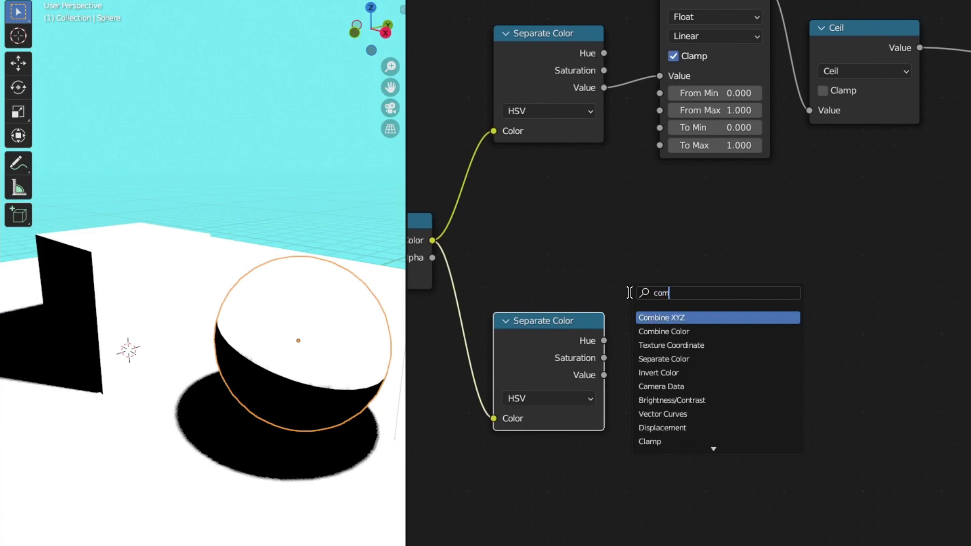
pyautogui.write('bine')
pyautogui.click(703, 331)
pyautogui.click(824, 369)
pyautogui.scroll(5, 827, 371)
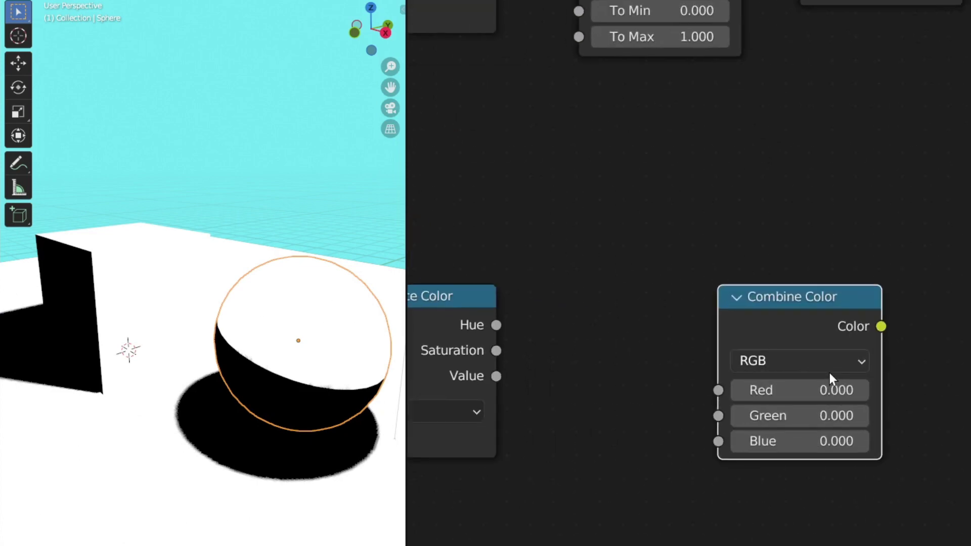
pyautogui.click(827, 361)
pyautogui.click(826, 407)
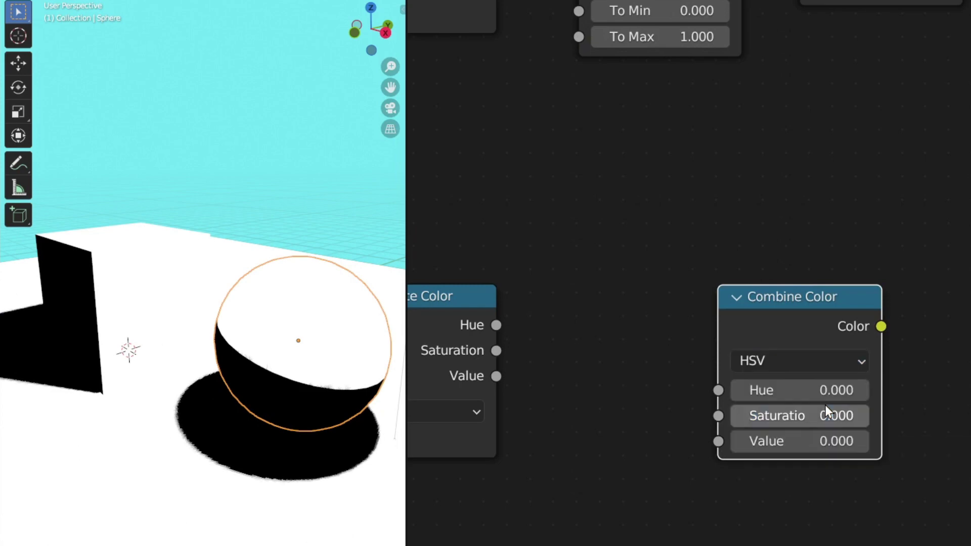
# Connect the lower Separate Color's Hue and Saturation to the matching Combine Color inputs and set Combine Color's Value to 1
pyautogui.scroll(-1, 809, 399)
pyautogui.moveTo(680, 369); pyautogui.dragTo(672, 340, button='middle')
pyautogui.moveTo(548, 312); pyautogui.dragTo(732, 365)
pyautogui.moveTo(547, 333); pyautogui.dragTo(723, 385)
pyautogui.scroll(2, 798, 410)
pyautogui.click(798, 411)
pyautogui.write('1')
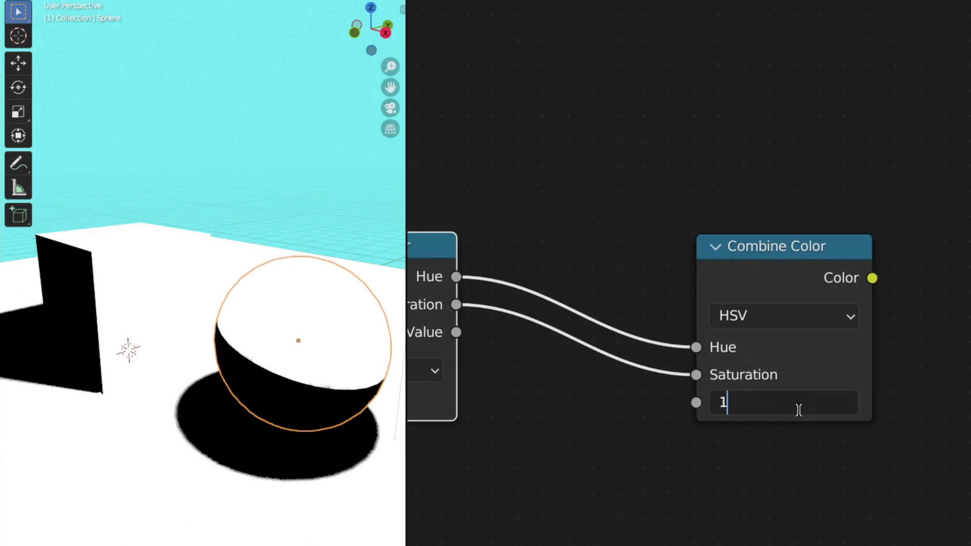
pyautogui.press('Return')
# Preview the Combine Color output on the material and change the point light's color to test it
pyautogui.scroll(-4, 799, 410)
pyautogui.moveTo(799, 411); pyautogui.dragTo(666, 400, button='middle')
pyautogui.keyDown('ctrl'); pyautogui.keyDown('shift'); pyautogui.click(666, 293); pyautogui.keyUp('shift'); pyautogui.keyUp('ctrl')
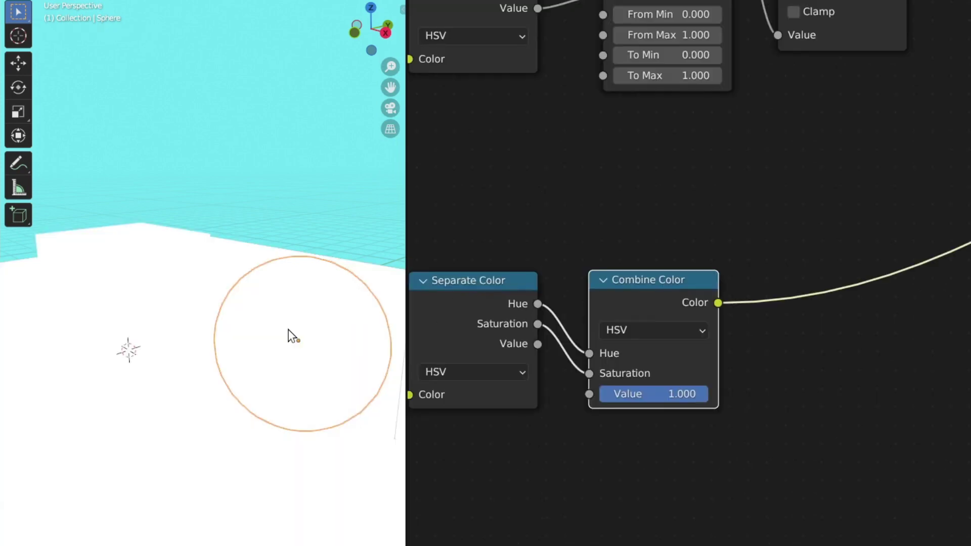
pyautogui.moveTo(289, 330)
pyautogui.mouseDown(button='middle')
pyautogui.moveTo(320, 349)
pyautogui.moveTo(289, 334)
pyautogui.moveTo(325, 325)
pyautogui.moveTo(323, 314)
pyautogui.moveTo(295, 324)
pyautogui.mouseUp(button='middle')
pyautogui.click(301, 61)
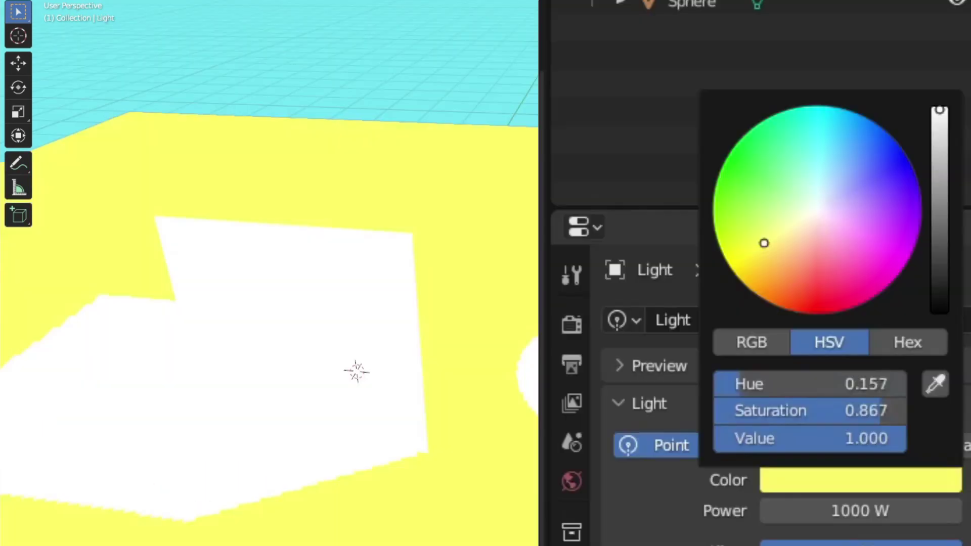
pyautogui.moveTo(763, 242)
pyautogui.mouseDown()
pyautogui.moveTo(804, 154)
pyautogui.moveTo(878, 188)
pyautogui.moveTo(883, 235)
pyautogui.moveTo(862, 280)
pyautogui.moveTo(759, 271)
pyautogui.moveTo(782, 162)
pyautogui.moveTo(860, 186)
pyautogui.moveTo(878, 215)
pyautogui.moveTo(878, 247)
pyautogui.moveTo(812, 268)
pyautogui.moveTo(818, 185)
pyautogui.mouseUp()
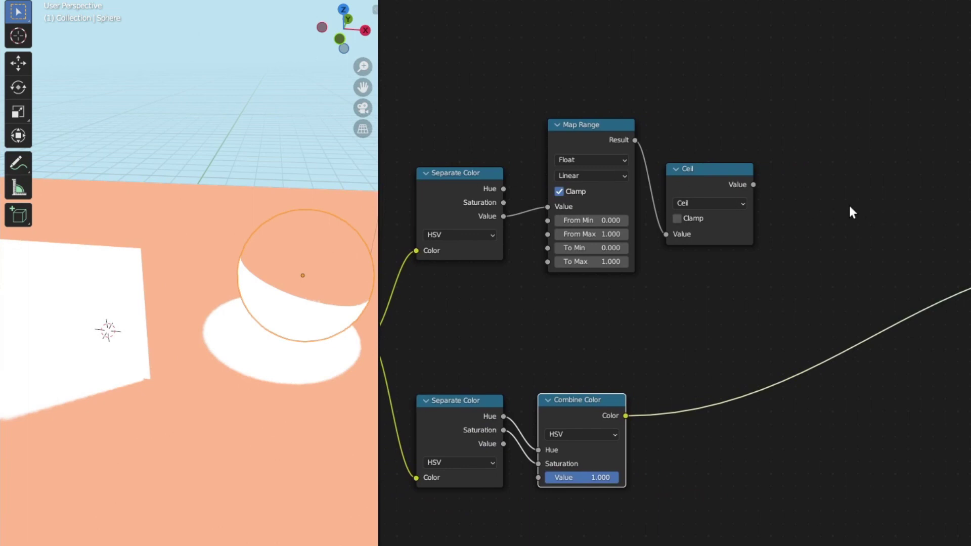
# Add a Mix node after the Ceil node, with its data type set to Float
pyautogui.hotkey('shift', 'a')
pyautogui.click(854, 207)
pyautogui.write('mix')
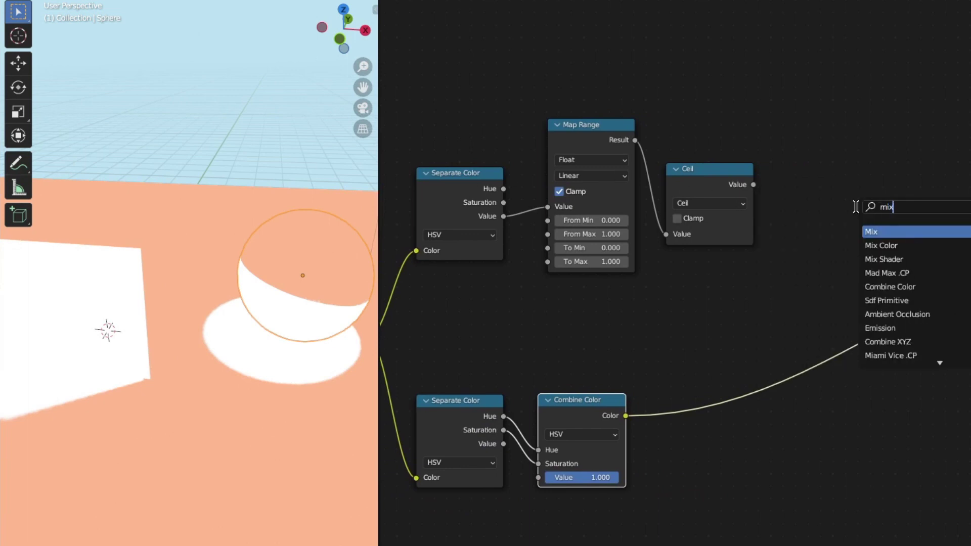
pyautogui.press('Return')
pyautogui.click(842, 200)
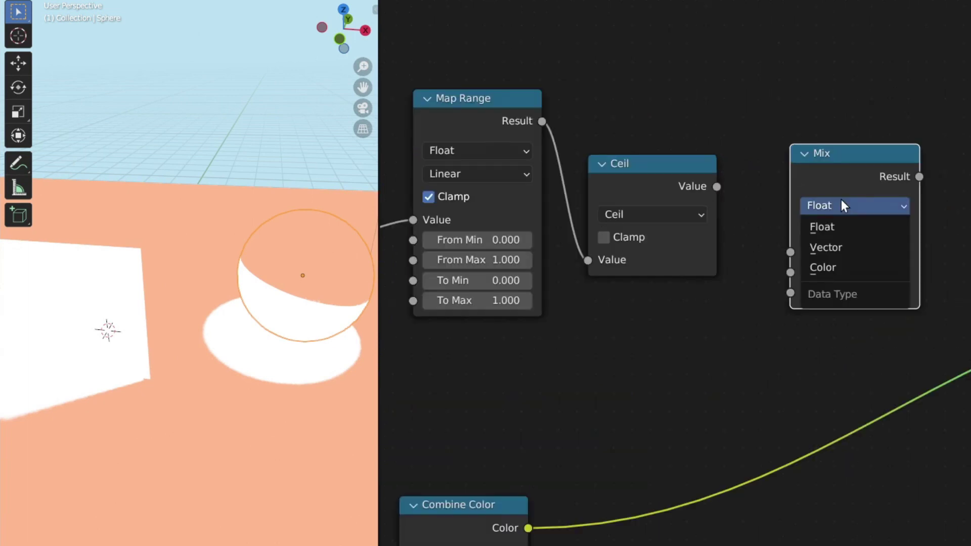
pyautogui.click(860, 228)
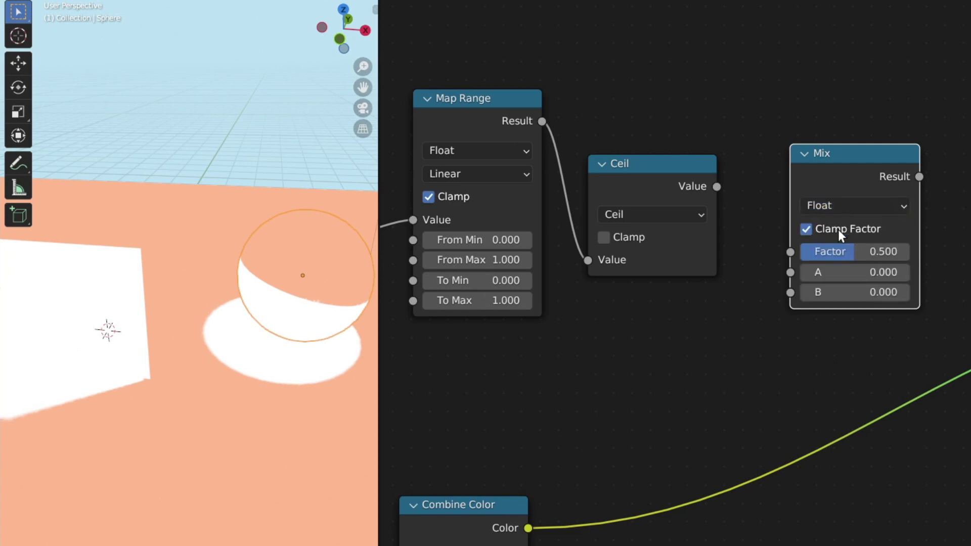
# Connect the Ceil Value to the Mix node's B input and the Map Range Result to its A input
pyautogui.moveTo(716, 187); pyautogui.dragTo(789, 293)
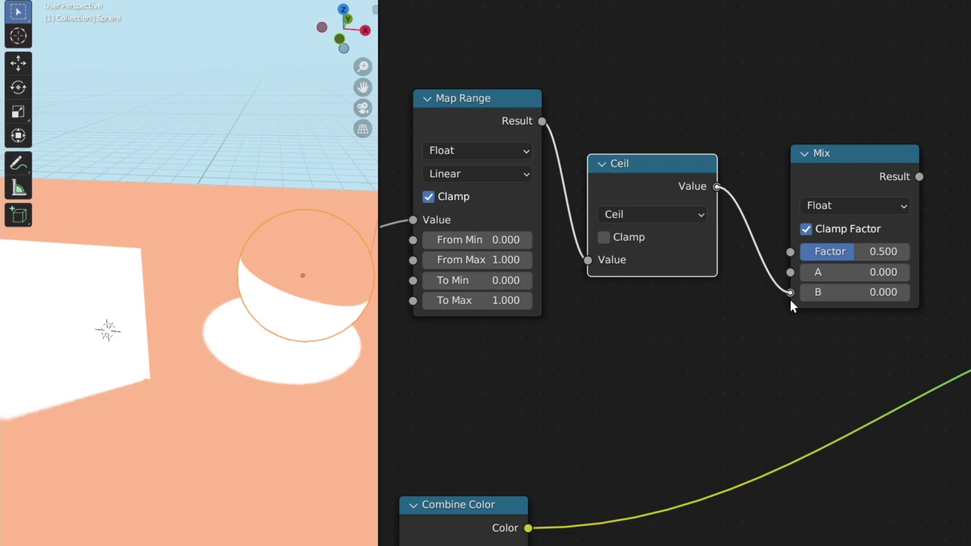
pyautogui.click(541, 120)
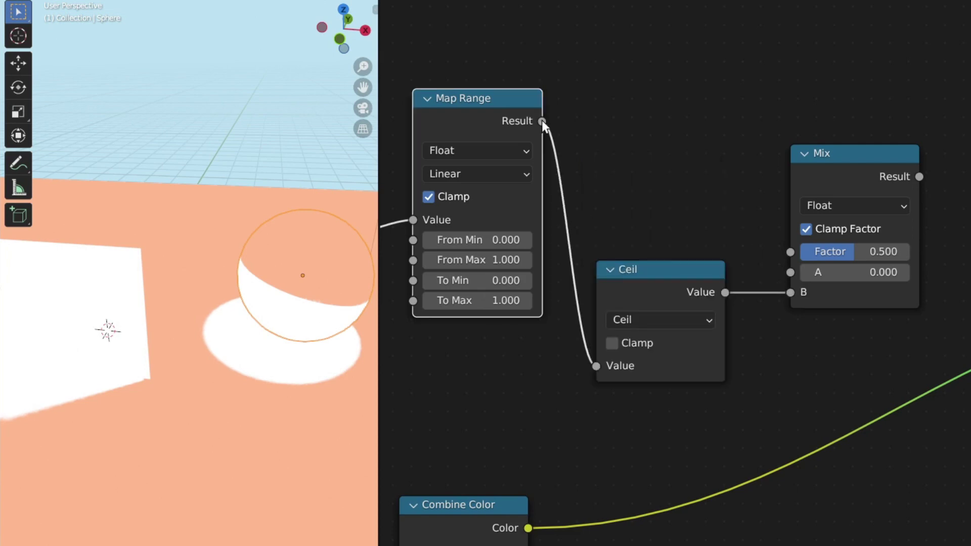
pyautogui.moveTo(541, 120); pyautogui.dragTo(786, 271)
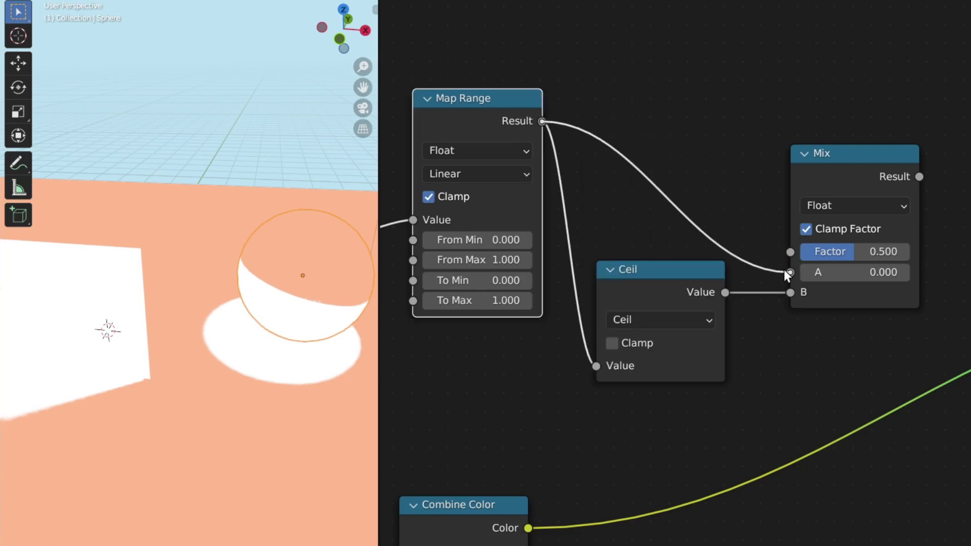
pyautogui.moveTo(846, 169); pyautogui.dragTo(832, 135)
# Preview the Float Mix node's output on the material and raise its Factor to 1.000
pyautogui.moveTo(869, 138); pyautogui.dragTo(760, 148, button='middle')
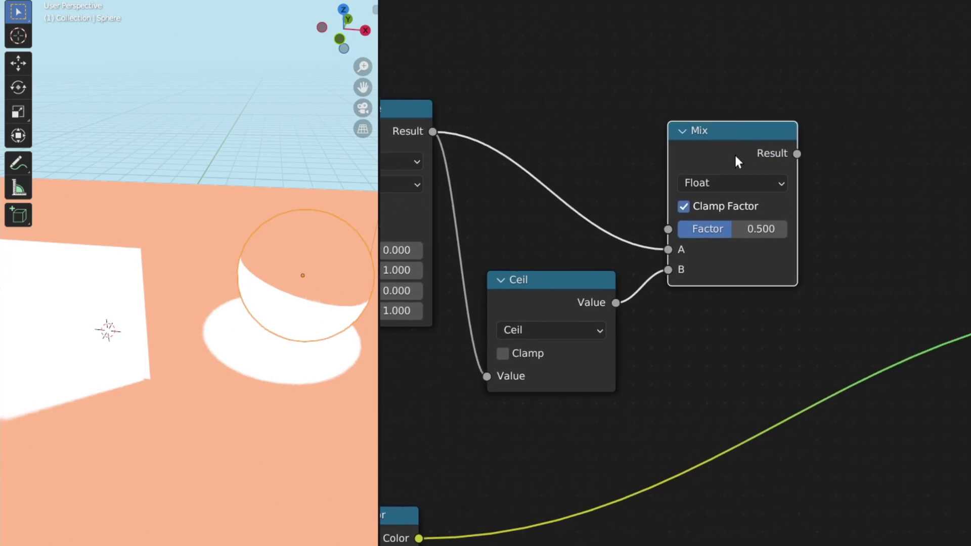
pyautogui.keyDown('ctrl'); pyautogui.keyDown('shift'); pyautogui.click(735, 154); pyautogui.keyUp('shift'); pyautogui.keyUp('ctrl')
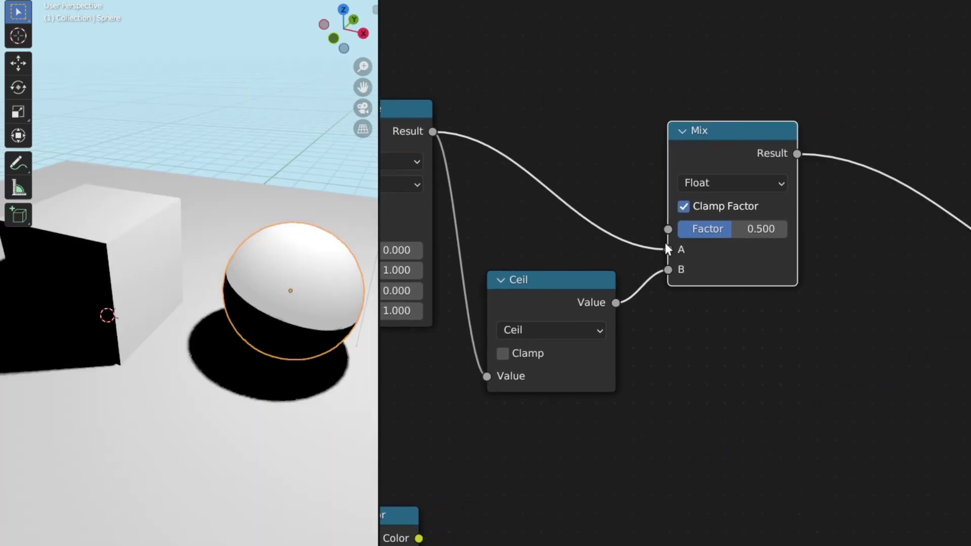
pyautogui.scroll(4, 644, 259)
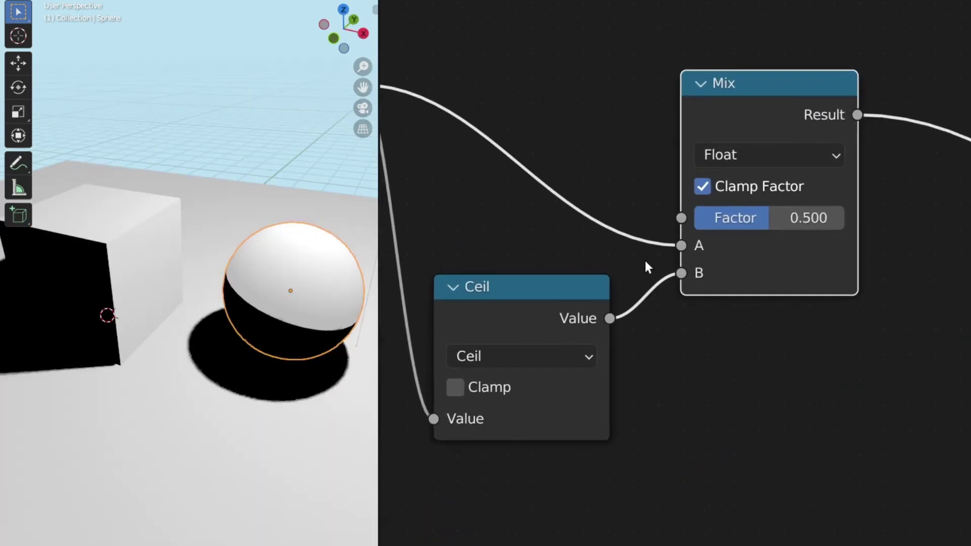
pyautogui.moveTo(729, 253); pyautogui.dragTo(669, 308, button='middle')
pyautogui.scroll(3, 669, 308)
pyautogui.moveTo(736, 272)
pyautogui.mouseDown()
pyautogui.moveTo(620, 268)
pyautogui.moveTo(819, 264)
pyautogui.mouseUp()
pyautogui.rightClick(698, 268)
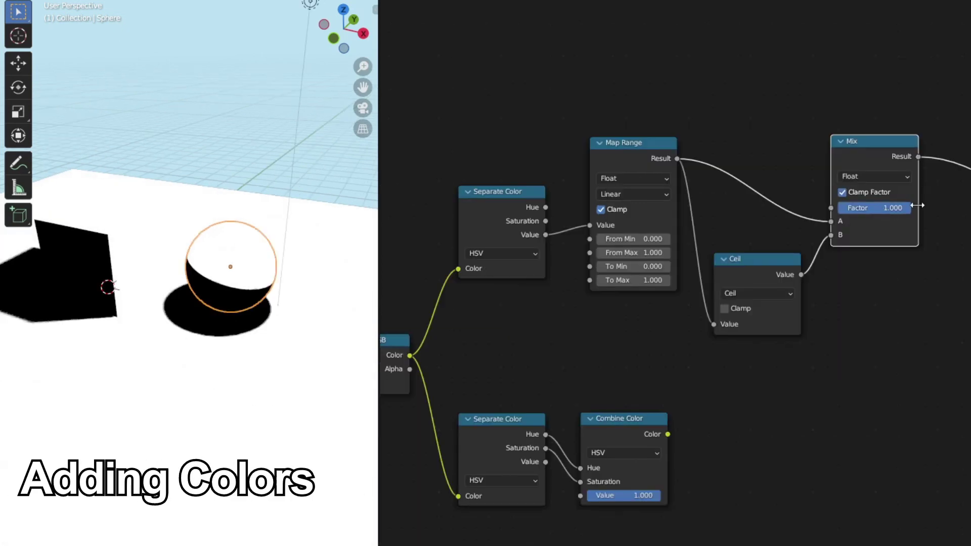
# Add a Mix Color node between the Float Mix node and the Material Output
pyautogui.moveTo(927, 205); pyautogui.dragTo(683, 242, button='middle')
pyautogui.scroll(1, 886, 269)
pyautogui.moveTo(886, 269); pyautogui.dragTo(863, 256, button='middle')
pyautogui.click(747, 182)
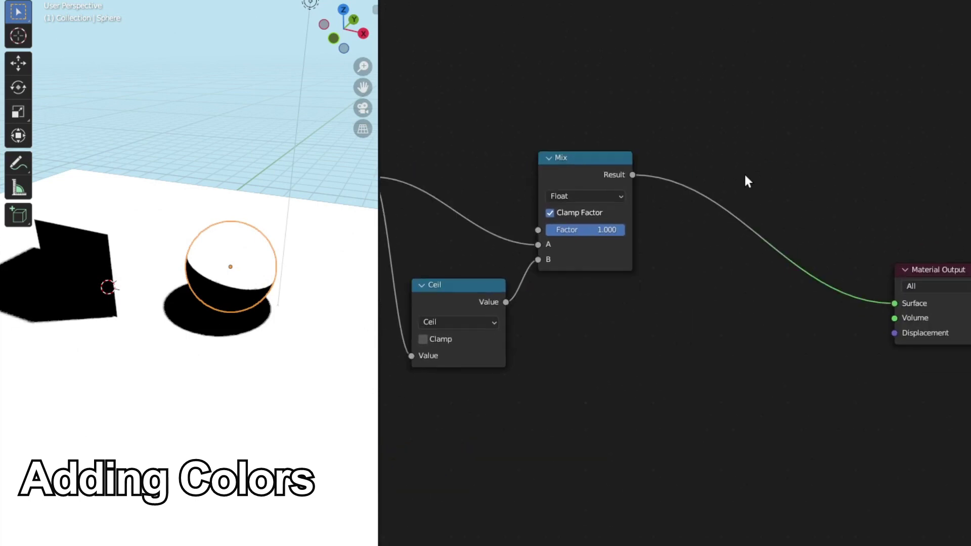
pyautogui.hotkey('shift', 'a')
pyautogui.write('mix')
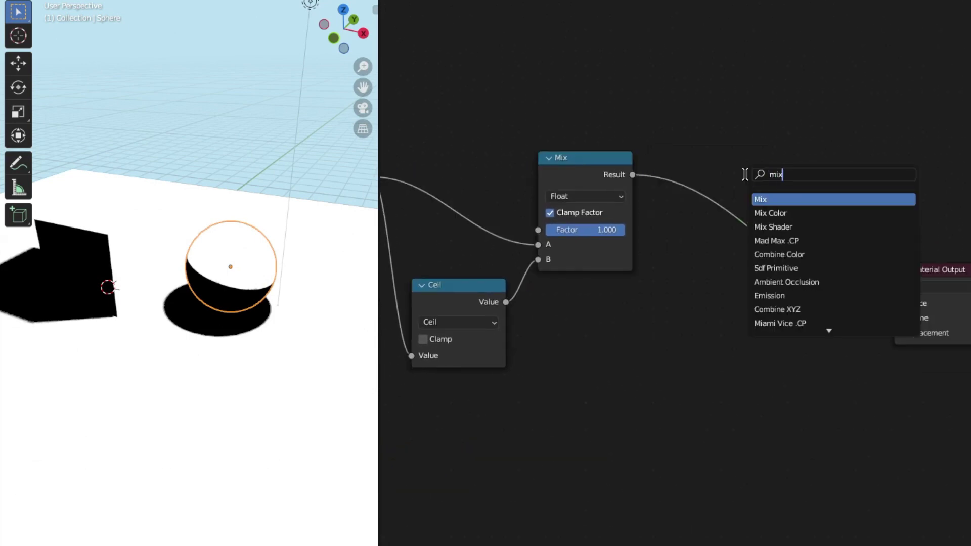
pyautogui.write(' color')
pyautogui.press('Return')
pyautogui.click(812, 85)
pyautogui.scroll(4, 819, 87)
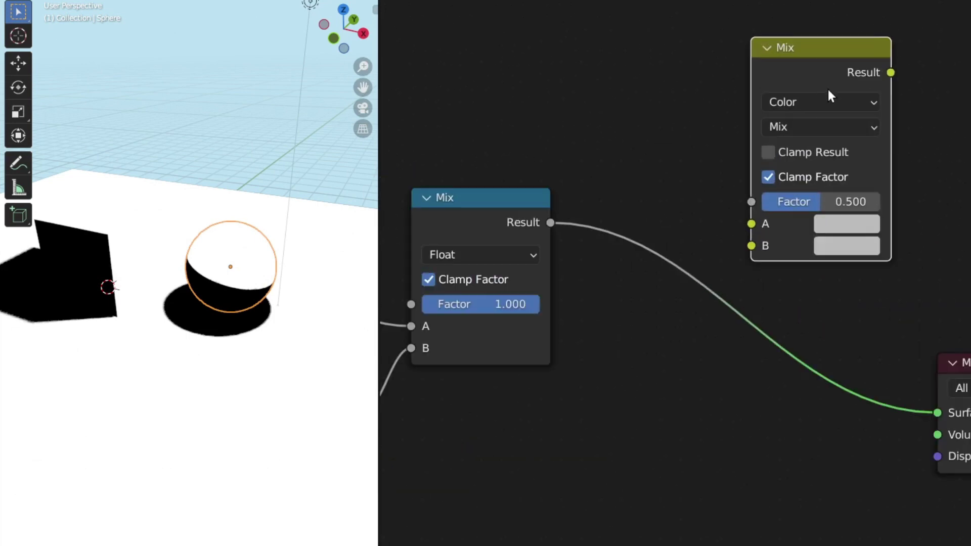
pyautogui.click(828, 99)
pyautogui.click(828, 101)
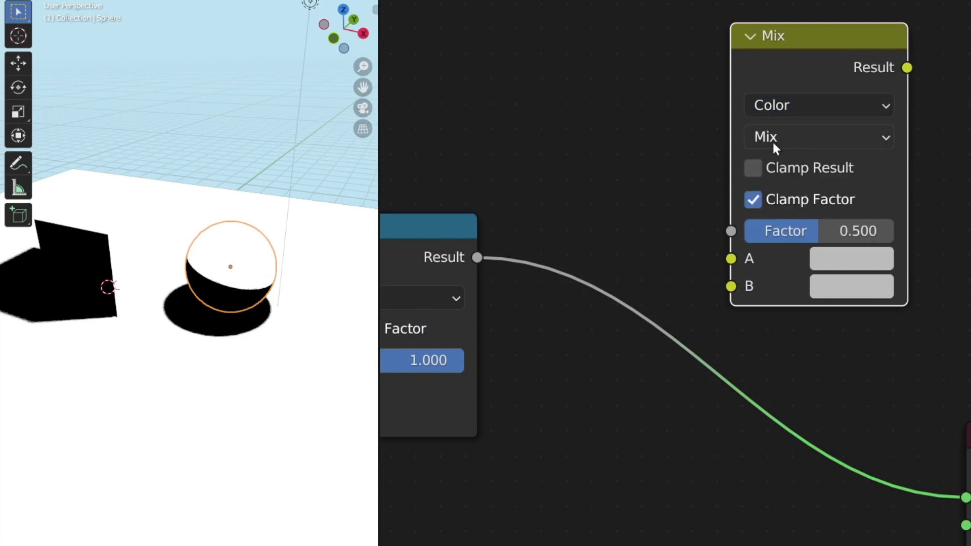
# Connect the Float Mix Result to the color Mix node's Factor, preview the color Mix output, and reposition the node
pyautogui.moveTo(480, 257); pyautogui.dragTo(740, 231)
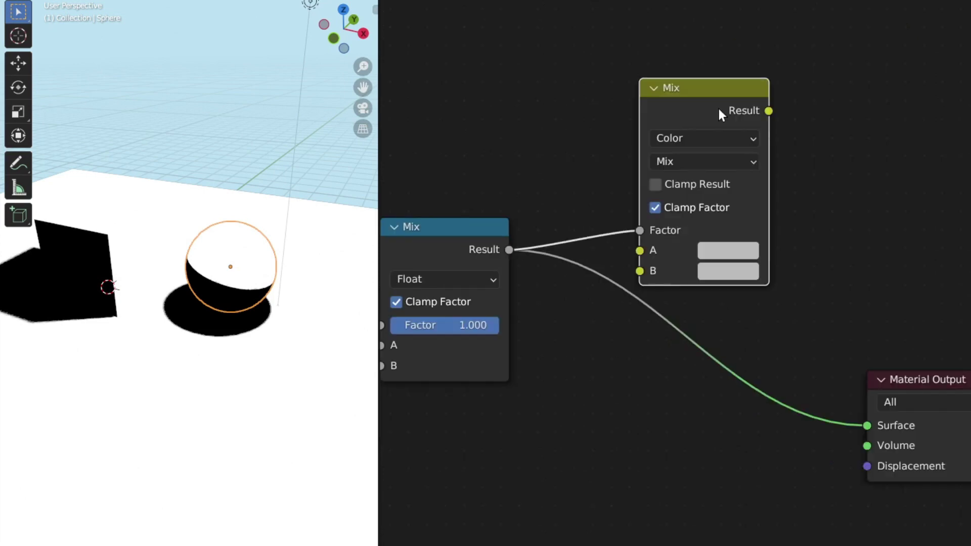
pyautogui.keyDown('ctrl'); pyautogui.keyDown('shift'); pyautogui.click(723, 108); pyautogui.keyUp('shift'); pyautogui.keyUp('ctrl')
pyautogui.moveTo(698, 107); pyautogui.dragTo(647, 188)
pyautogui.moveTo(727, 231); pyautogui.dragTo(784, 117, button='middle')
pyautogui.scroll(3, 635, 234)
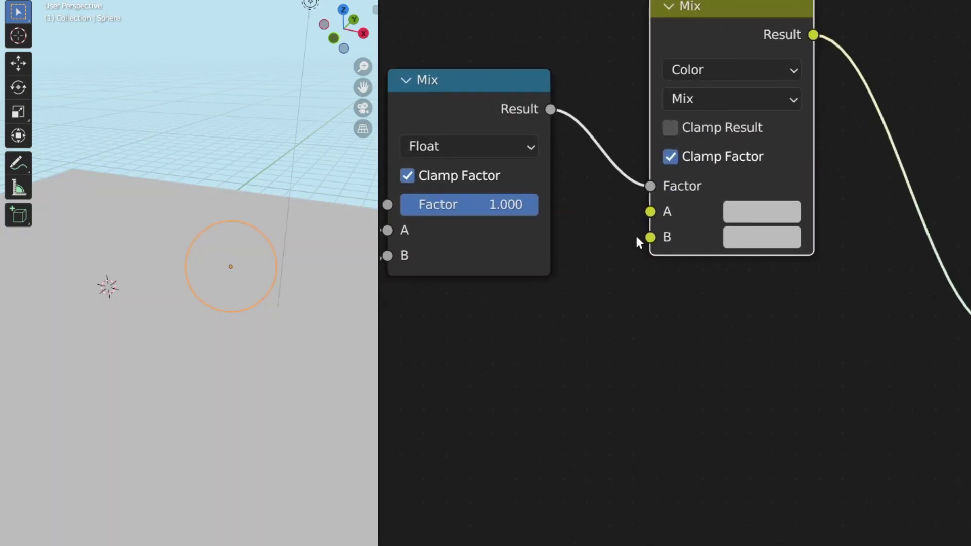
# Set the color Mix node's A color to blue for the shadows and its B color to light pink for the lit areas
pyautogui.click(777, 216)
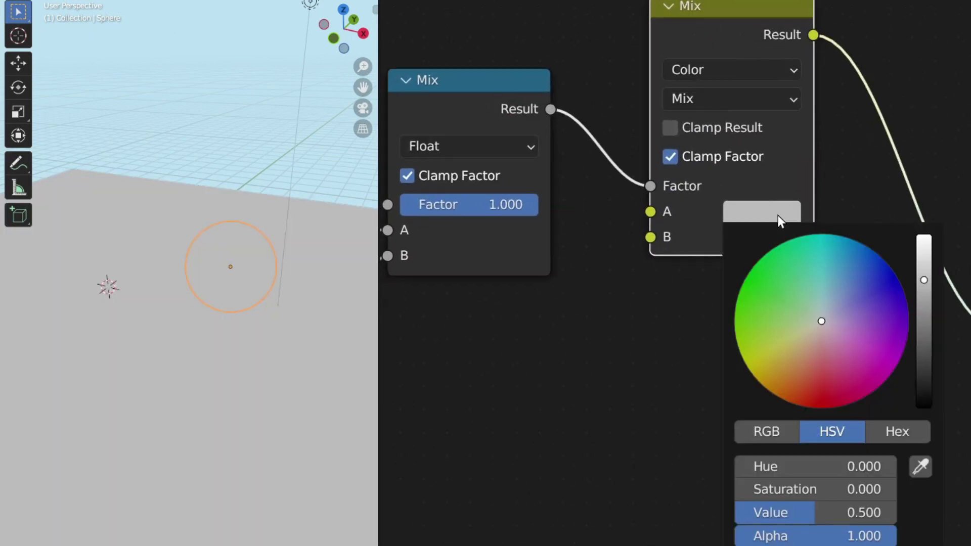
pyautogui.click(829, 296)
pyautogui.click(771, 241)
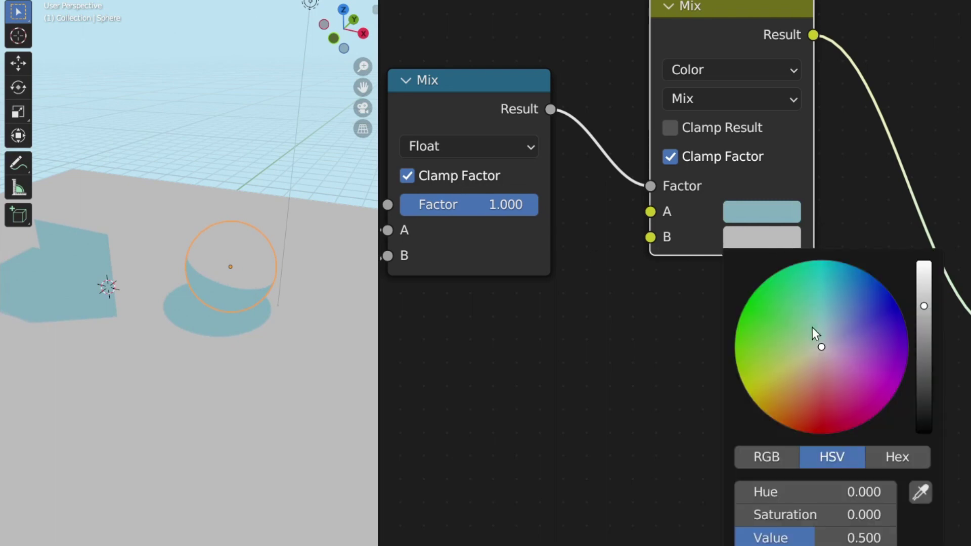
pyautogui.click(827, 331)
pyautogui.moveTo(929, 292); pyautogui.dragTo(927, 262)
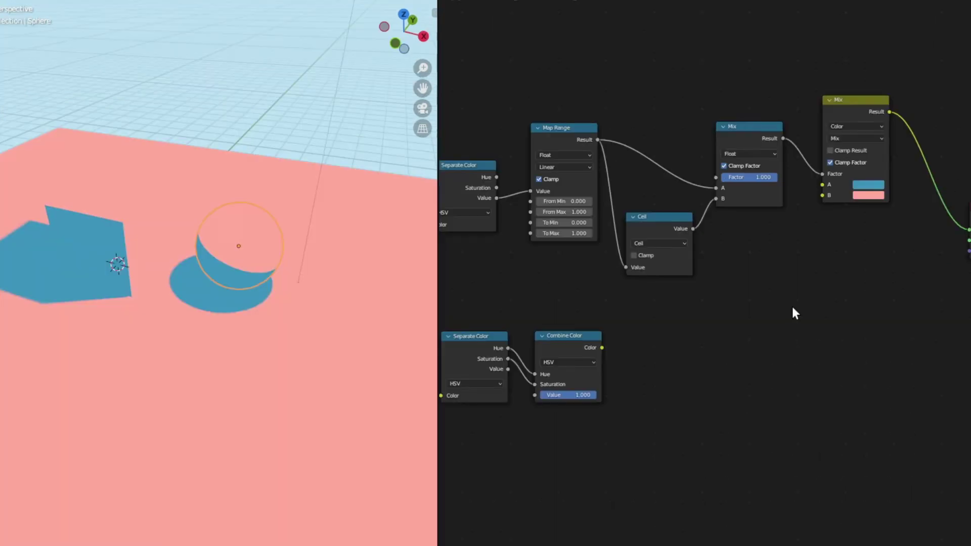
# Duplicate the color Mix node beside Combine Color and connect Combine Color's Color output to the copy's B input
pyautogui.click(856, 111)
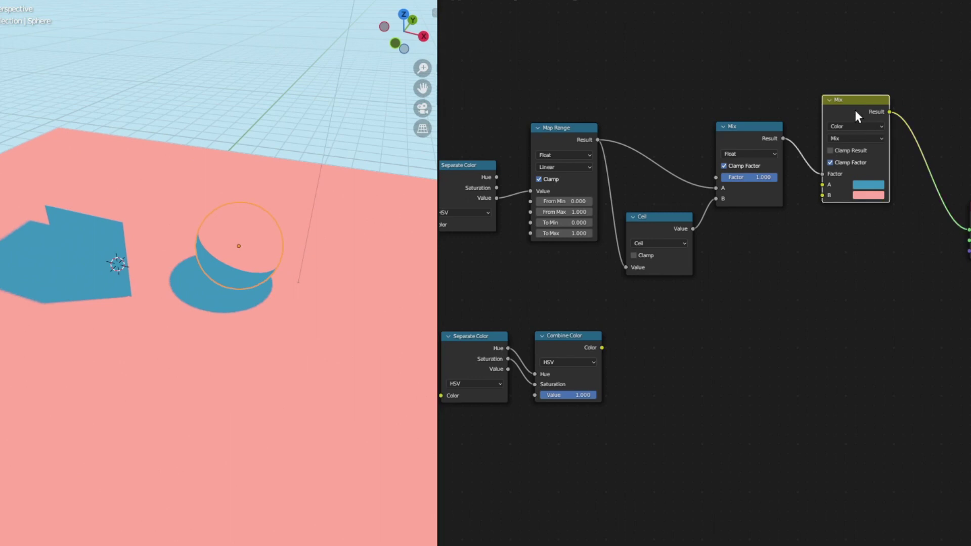
pyautogui.hotkey('shift', 'd')
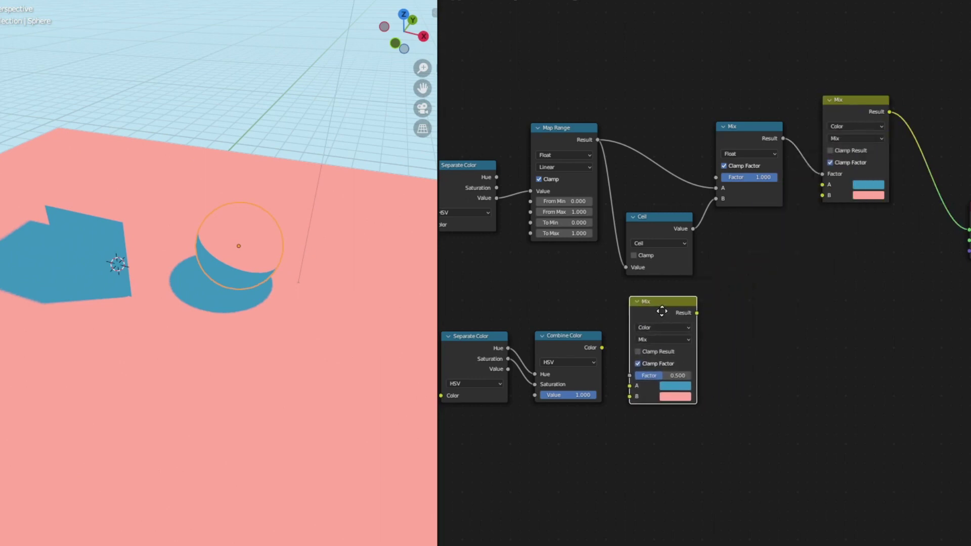
pyautogui.click(658, 310)
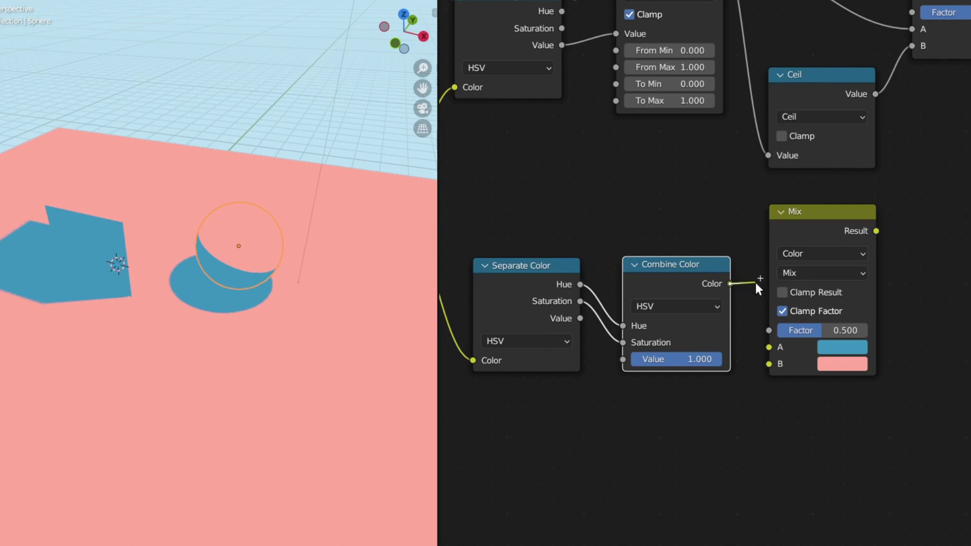
pyautogui.moveTo(751, 334); pyautogui.dragTo(769, 364)
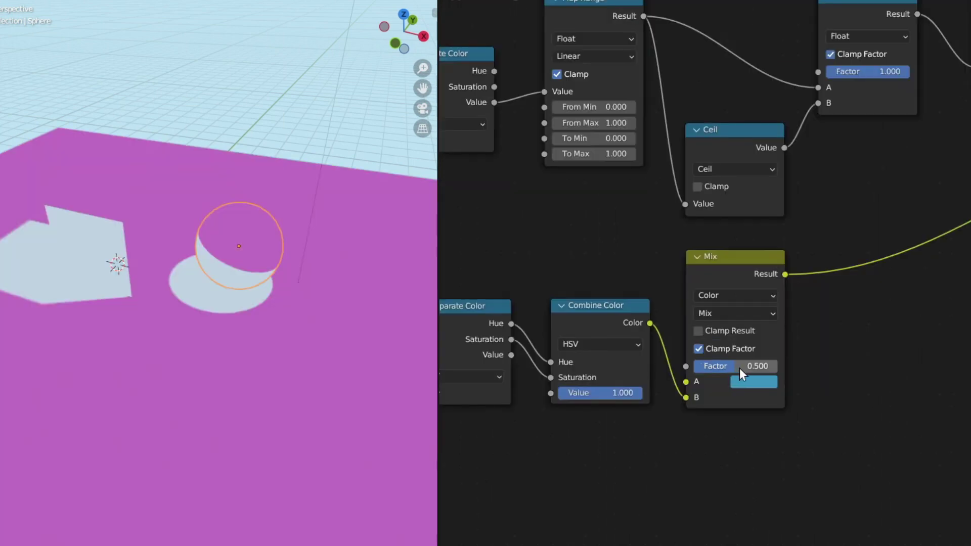
# Set the lower color Mix node's Factor to 1.000 and connect its Result to the upper color Mix node's B input
pyautogui.moveTo(735, 366); pyautogui.dragTo(777, 366)
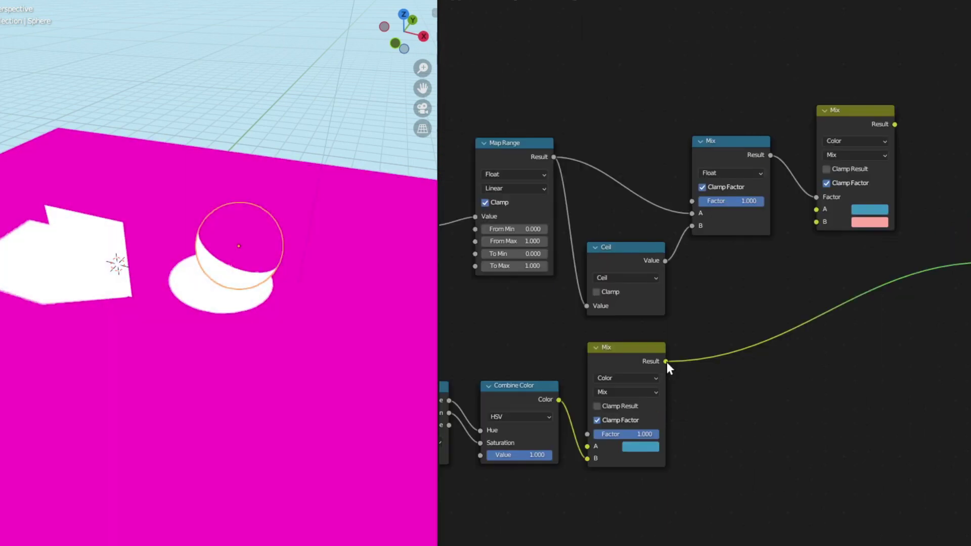
pyautogui.moveTo(667, 362); pyautogui.dragTo(819, 223)
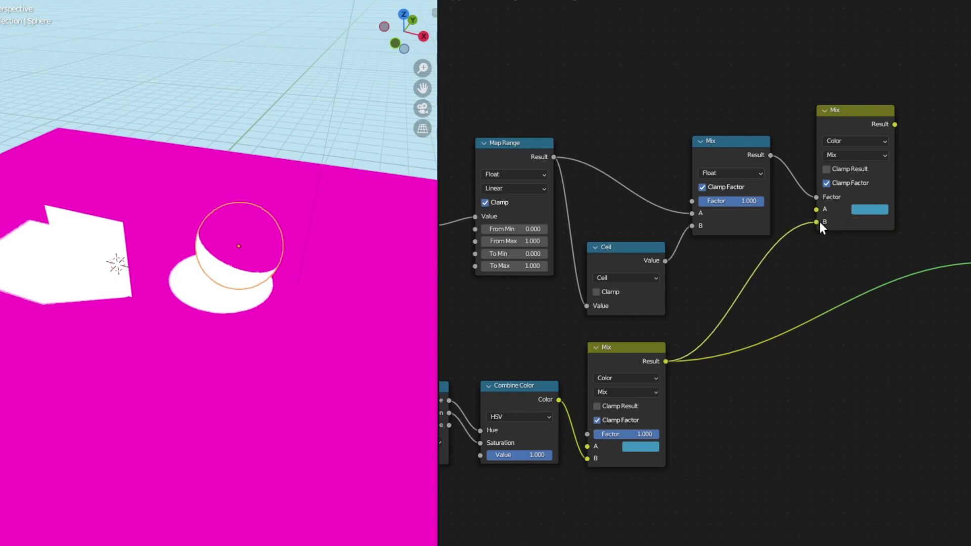
# Preview the upper color Mix output and change the light's color to pink to test the captured light color on the sphere
pyautogui.keyDown('ctrl'); pyautogui.keyDown('shift'); pyautogui.click(864, 121); pyautogui.keyUp('shift'); pyautogui.keyUp('ctrl')
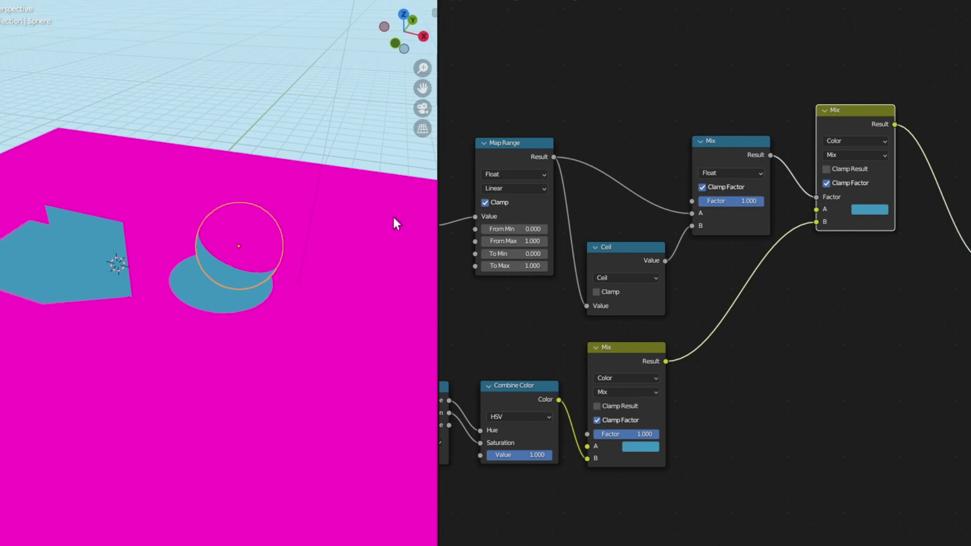
pyautogui.keyDown('shift'); pyautogui.moveTo(244, 220); pyautogui.dragTo(247, 275, button='middle'); pyautogui.keyUp('shift')
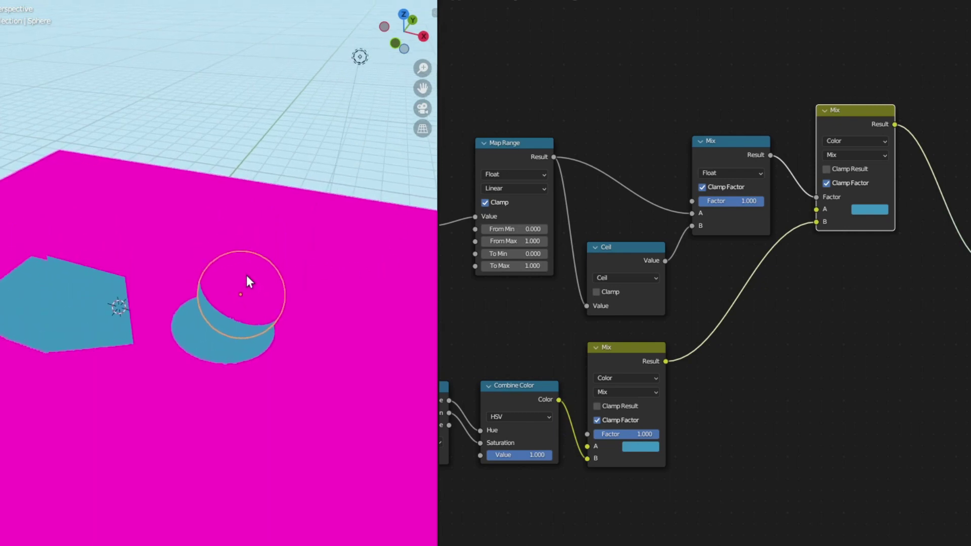
pyautogui.click(360, 57)
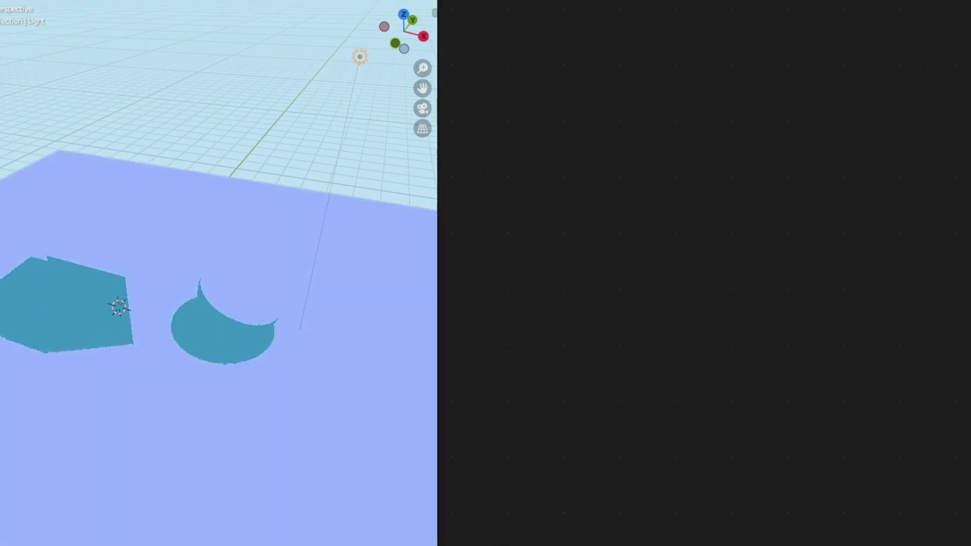
pyautogui.click(277, 307)
# Try the lower color Mix node at Factor 0.500, set its A color to light blue, and leave the Factor at 0.000
pyautogui.scroll(3, 604, 432)
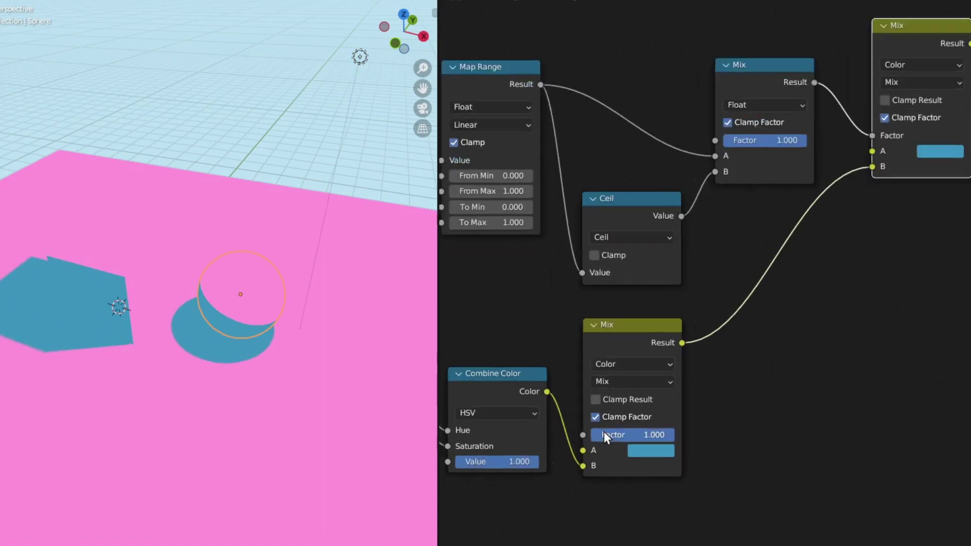
pyautogui.scroll(3, 606, 438)
pyautogui.moveTo(730, 405); pyautogui.dragTo(668, 406)
pyautogui.scroll(-2, 719, 396)
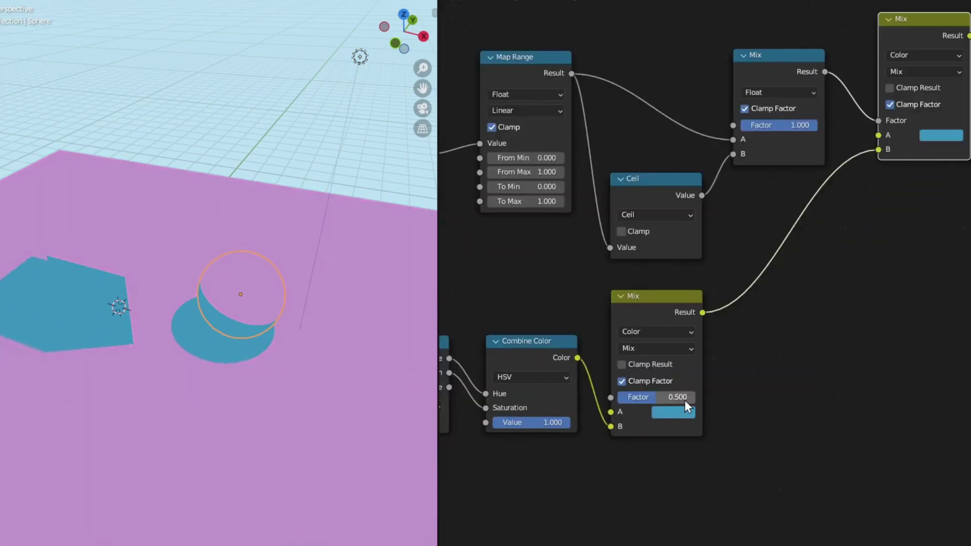
pyautogui.scroll(2, 667, 409)
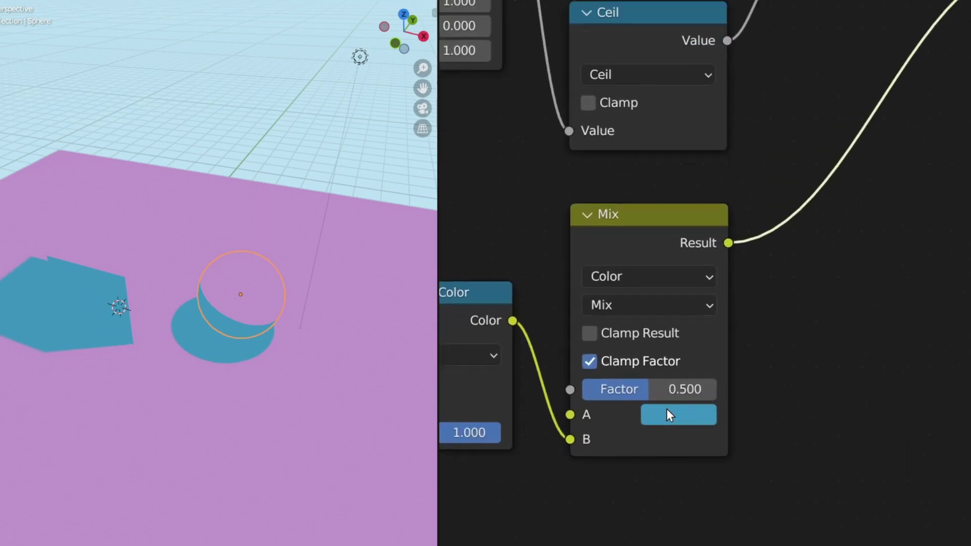
pyautogui.click(687, 419)
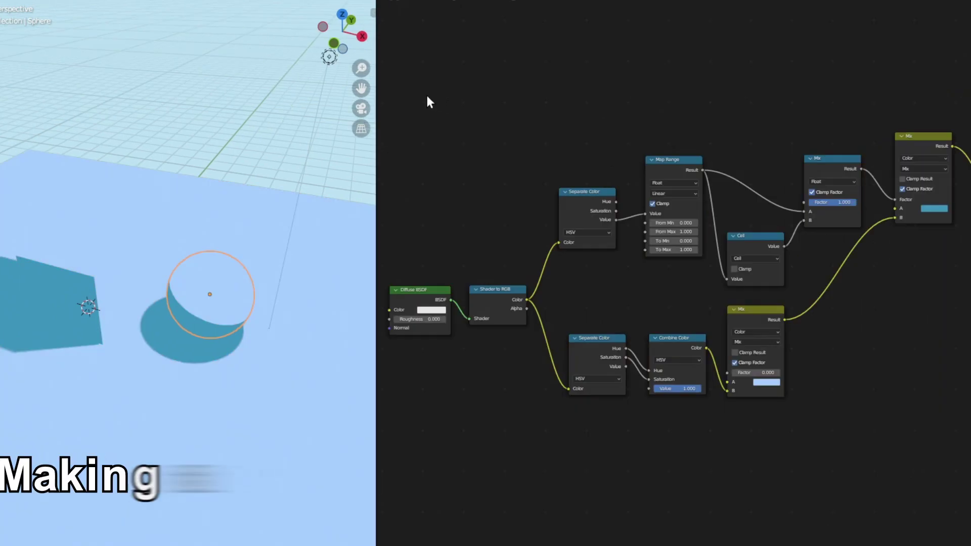
# Combine all shader nodes except Material Output into a node group and return to the material's main node tree
pyautogui.moveTo(418, 93); pyautogui.dragTo(960, 458)
pyautogui.moveTo(458, 112); pyautogui.dragTo(905, 404)
pyautogui.moveTo(915, 407); pyautogui.dragTo(739, 406, button='middle')
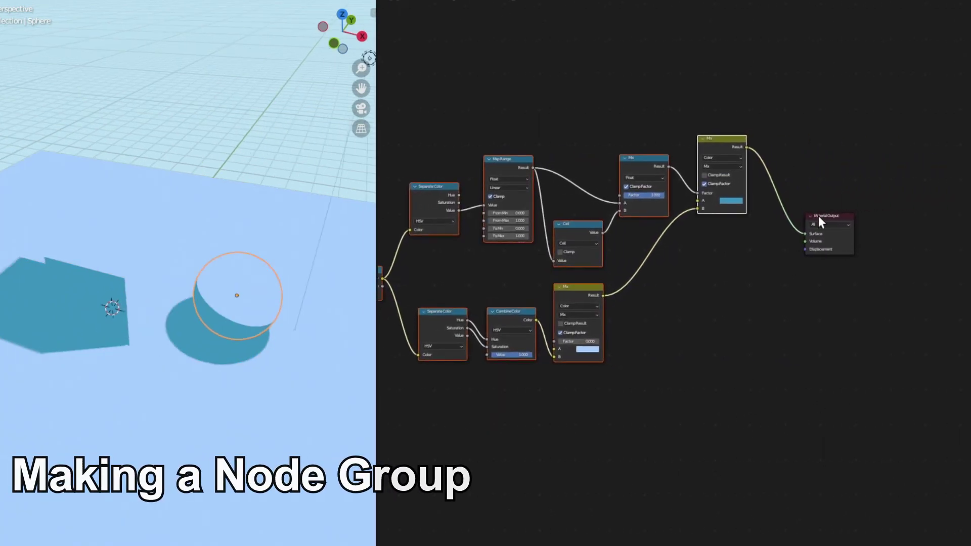
pyautogui.moveTo(557, 280); pyautogui.dragTo(706, 295, button='middle')
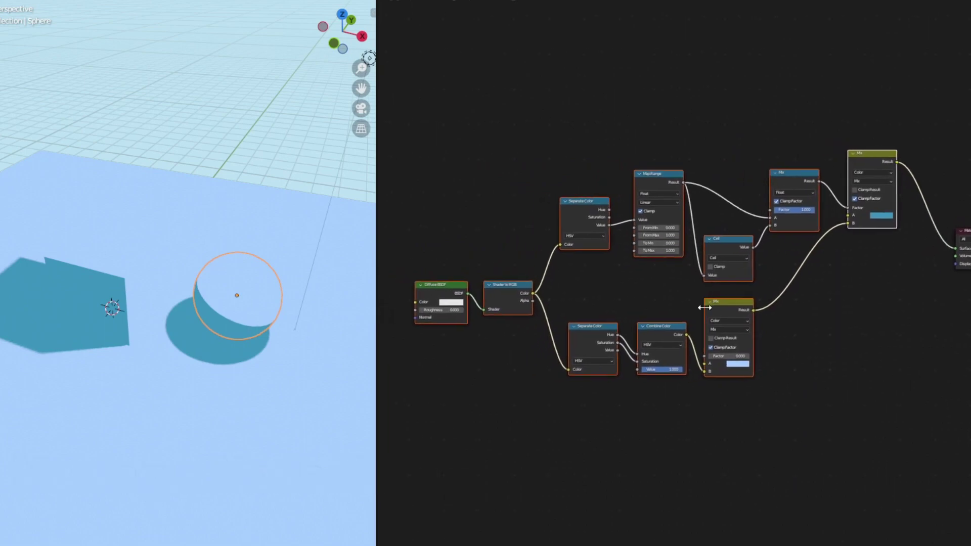
pyautogui.hotkey('ctrl', 'g')
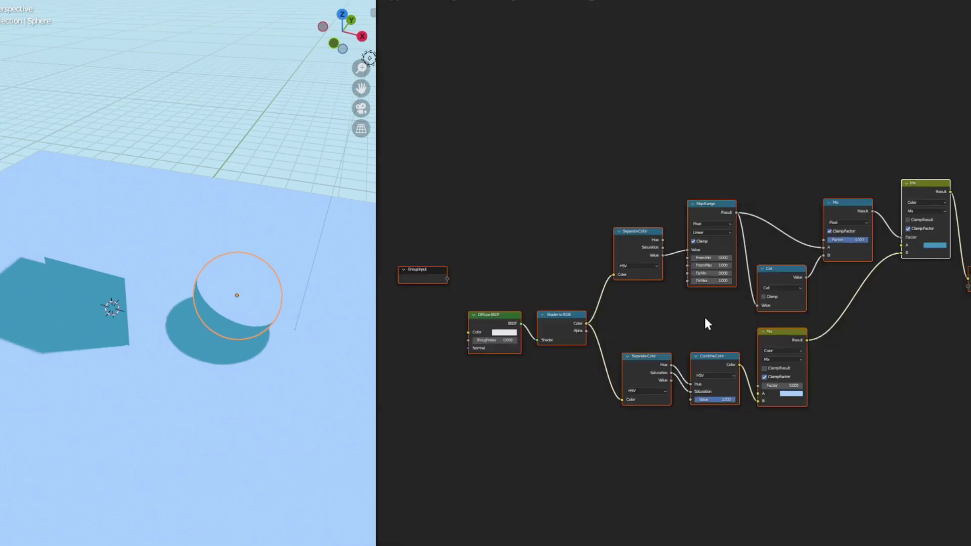
pyautogui.press('Tab')
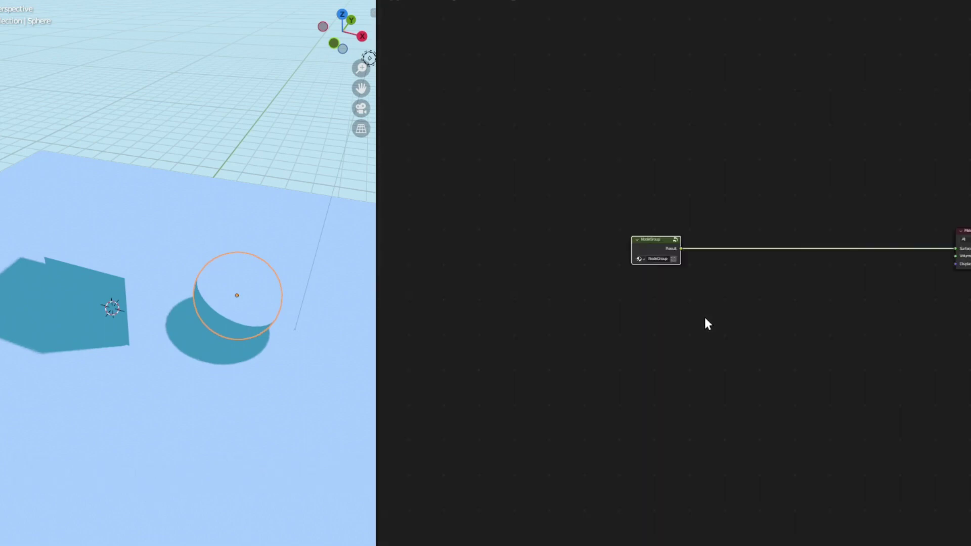
pyautogui.press('Tab')
pyautogui.press('Tab')
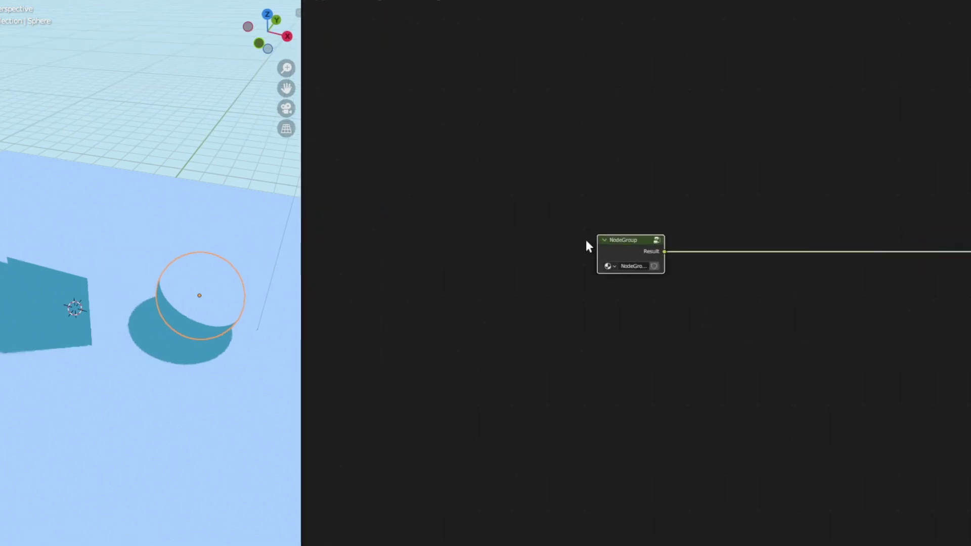
# Rename the node group as Toon Shader+
pyautogui.scroll(3, 617, 258)
pyautogui.scroll(3, 637, 273)
pyautogui.click(647, 276)
pyautogui.write('TOo')
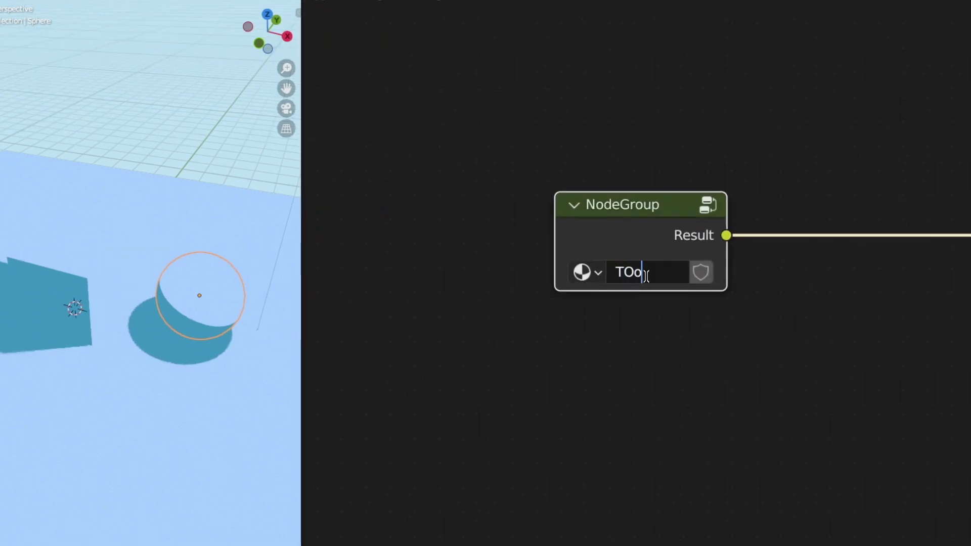
pyautogui.press('BackSpace')
pyautogui.press('BackSpace')
pyautogui.write('oon Shader')
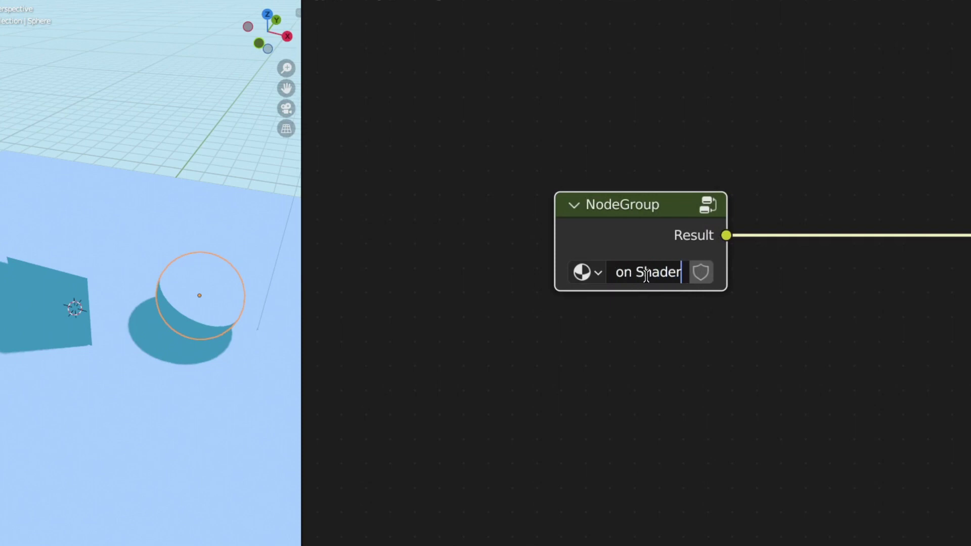
pyautogui.press('Return')
pyautogui.scroll(-6, 607, 283)
pyautogui.scroll(3, 617, 294)
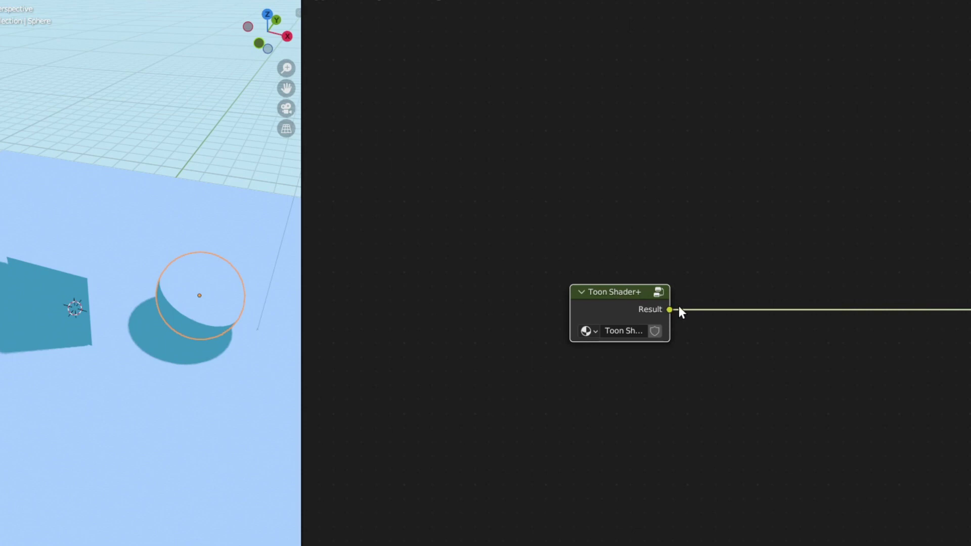
# Inside the group, connect Group Input to the Float Mix node's Factor and to Map Range's From Min and From Max
pyautogui.press('Tab')
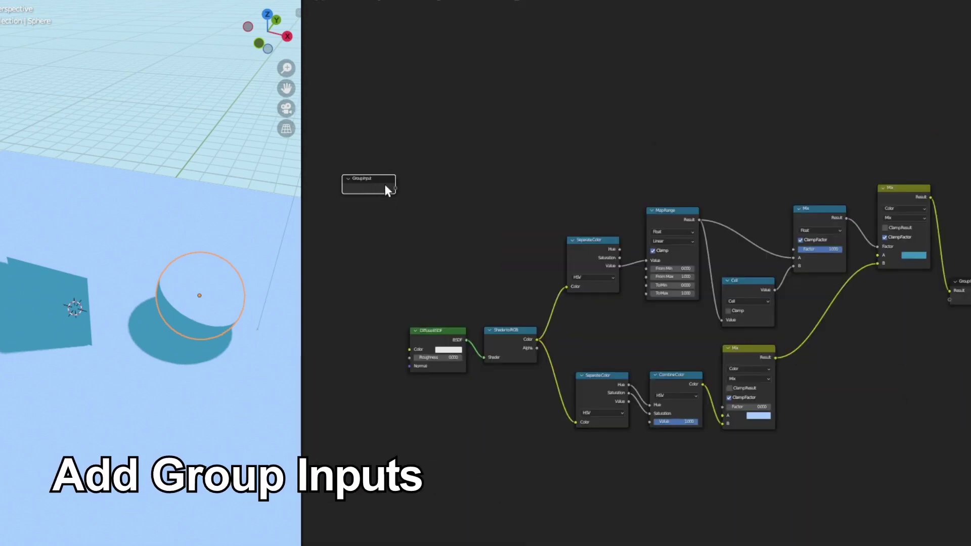
pyautogui.scroll(1, 367, 178)
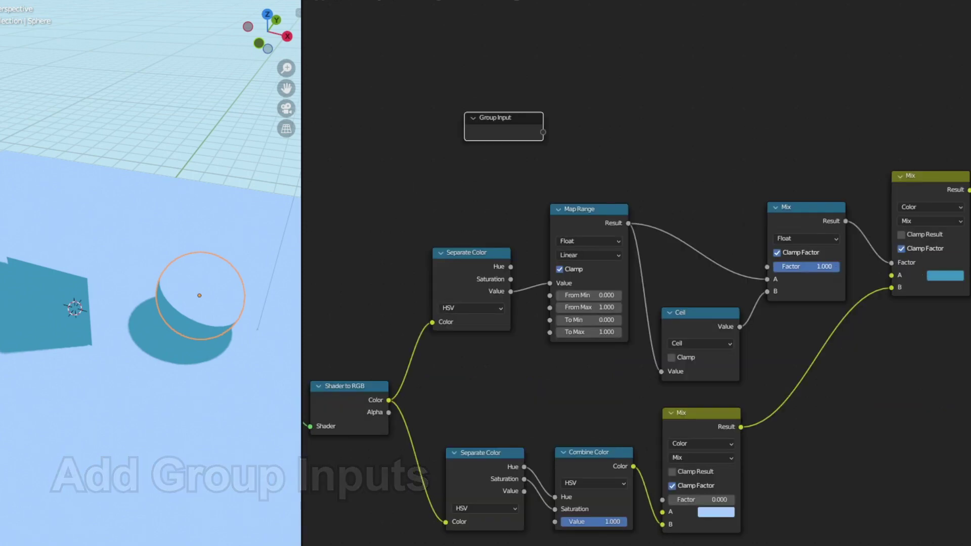
pyautogui.moveTo(835, 267)
pyautogui.mouseDown()
pyautogui.moveTo(784, 267)
pyautogui.moveTo(682, 190)
pyautogui.moveTo(598, 143)
pyautogui.moveTo(545, 132)
pyautogui.mouseUp()
pyautogui.hotkey('ctrl', 'z')
pyautogui.scroll(4, 511, 222)
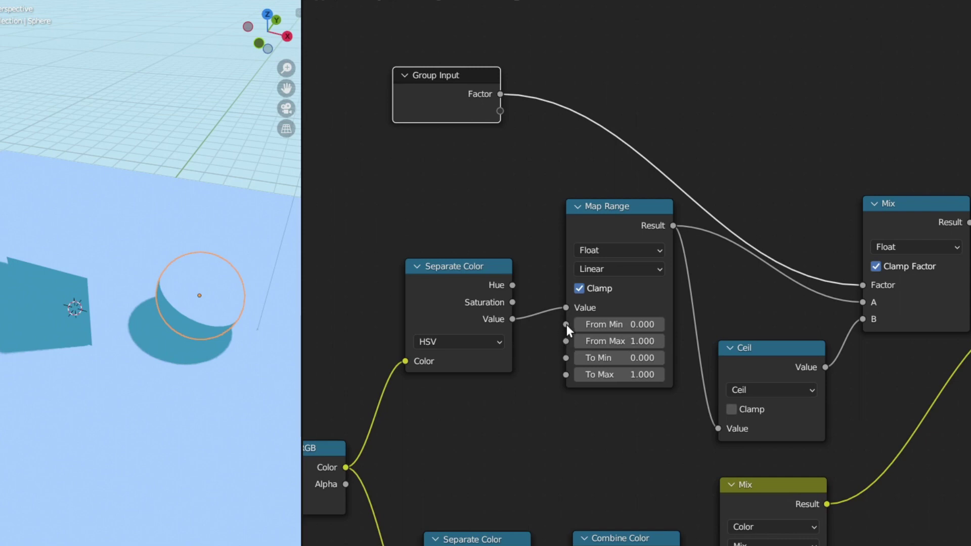
pyautogui.moveTo(566, 325); pyautogui.dragTo(500, 110)
pyautogui.moveTo(566, 341); pyautogui.dragTo(502, 124)
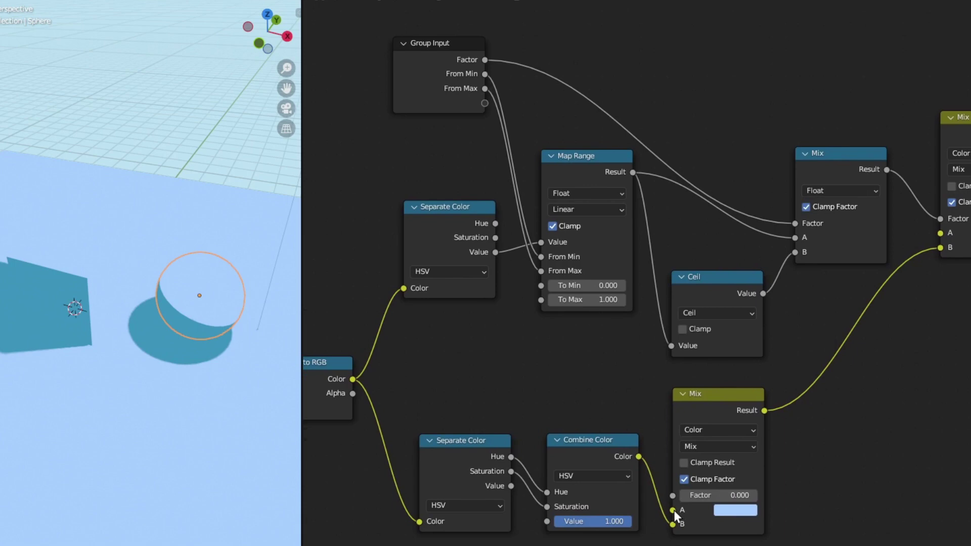
# Expose the lower color Mix node's A, the upper color Mix node's A, and the lower Mix node's Factor as group inputs
pyautogui.click(674, 509)
pyautogui.moveTo(673, 509); pyautogui.dragTo(531, 180)
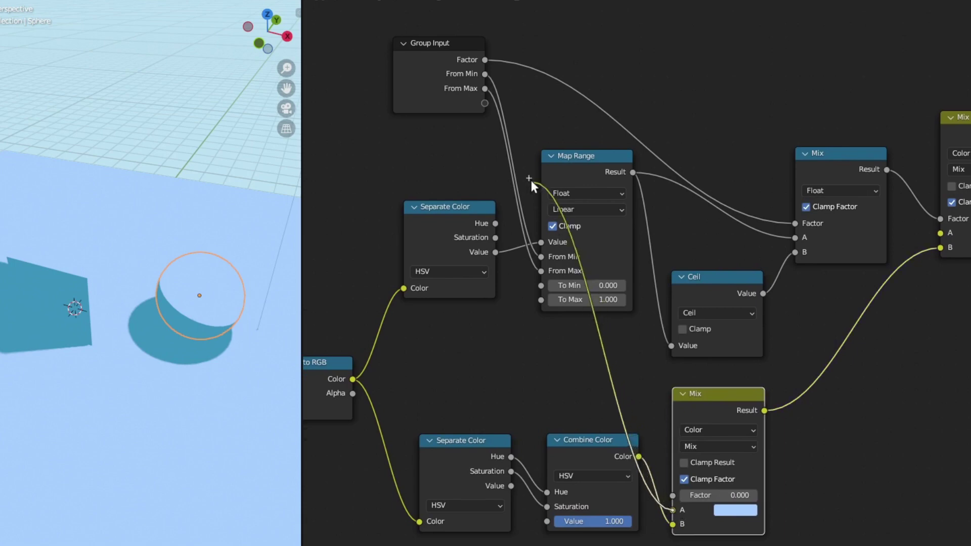
pyautogui.moveTo(531, 180); pyautogui.dragTo(485, 104)
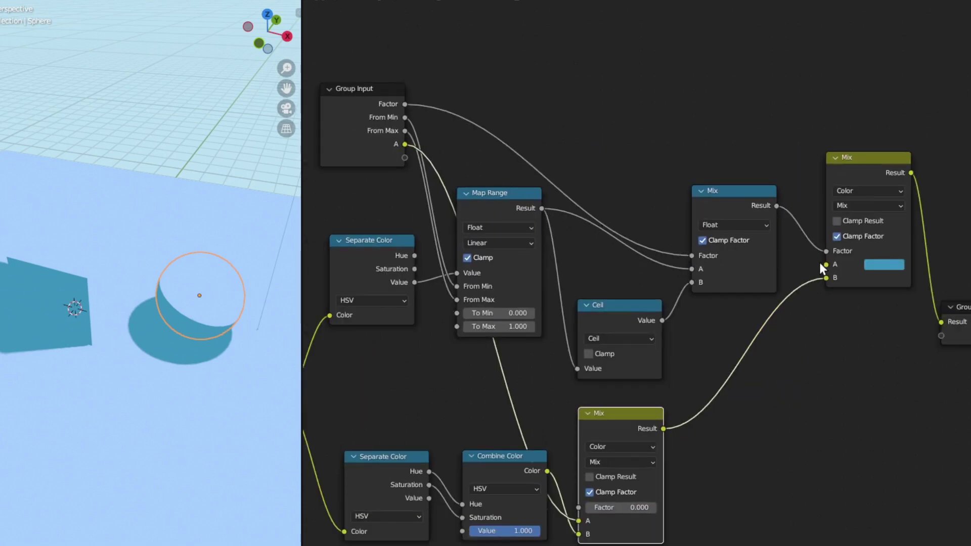
pyautogui.moveTo(823, 264); pyautogui.dragTo(406, 156)
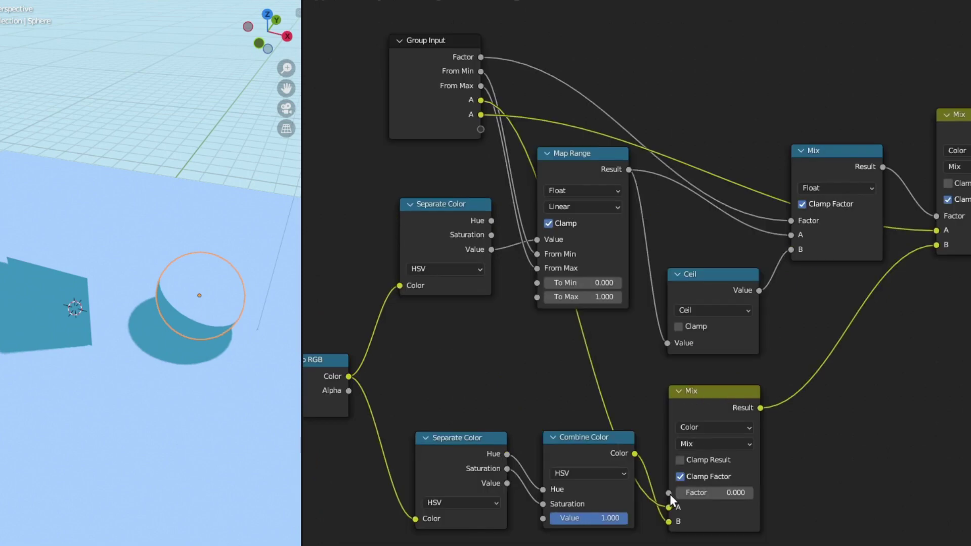
pyautogui.click(670, 494)
pyautogui.moveTo(669, 493); pyautogui.dragTo(488, 130)
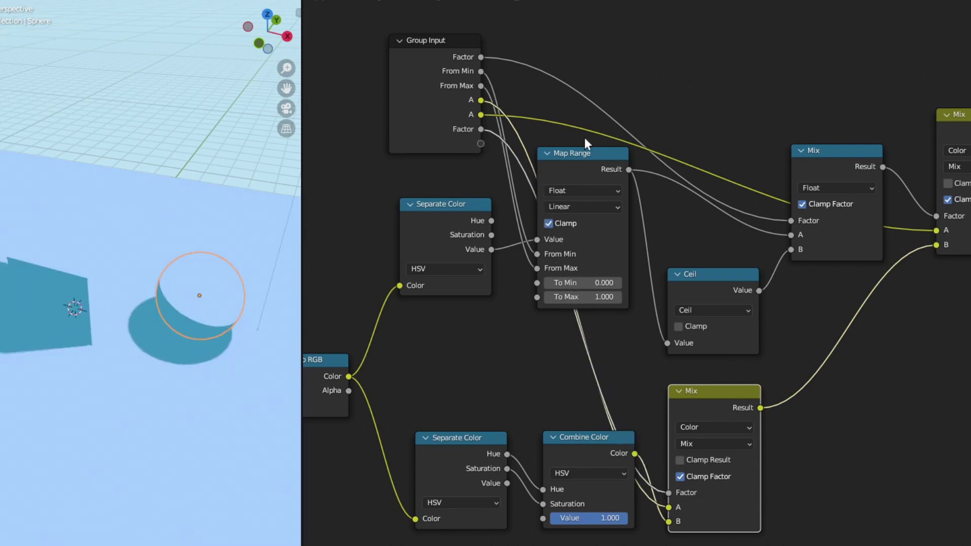
# Rename the group's first A input as Base Color and its second A input as Shadow Color
pyautogui.scroll(-1, 584, 137)
pyautogui.moveTo(584, 137); pyautogui.dragTo(571, 162, button='middle')
pyautogui.press('n')
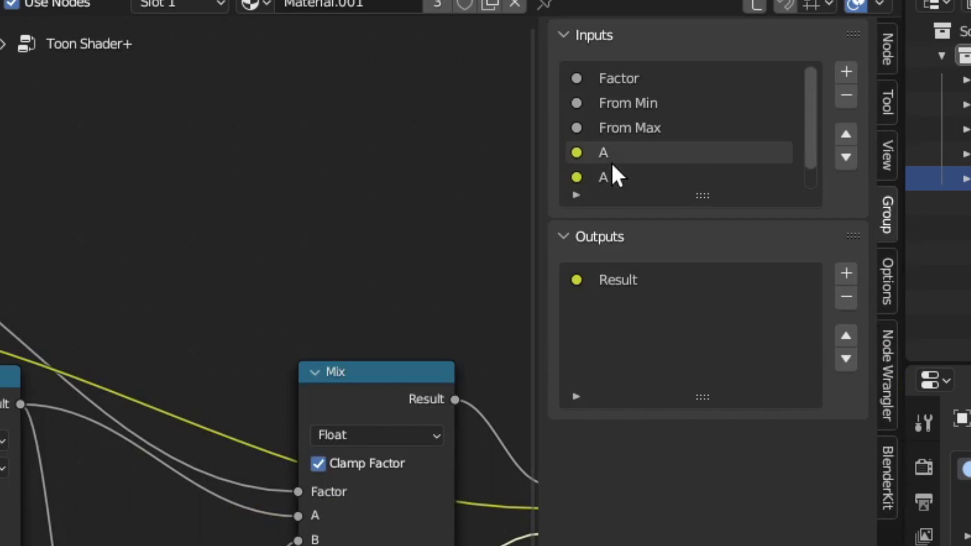
pyautogui.click(612, 161)
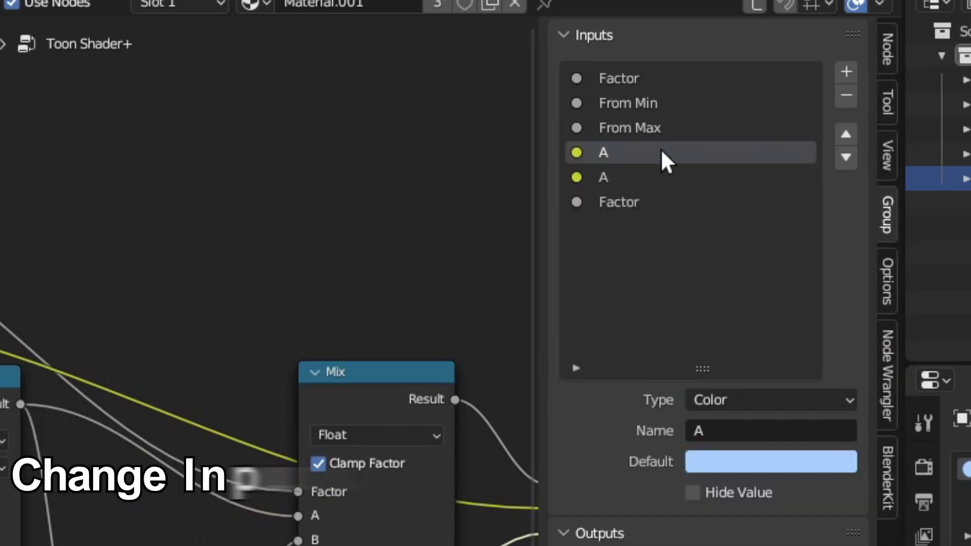
pyautogui.doubleClick(661, 150)
pyautogui.write('Base')
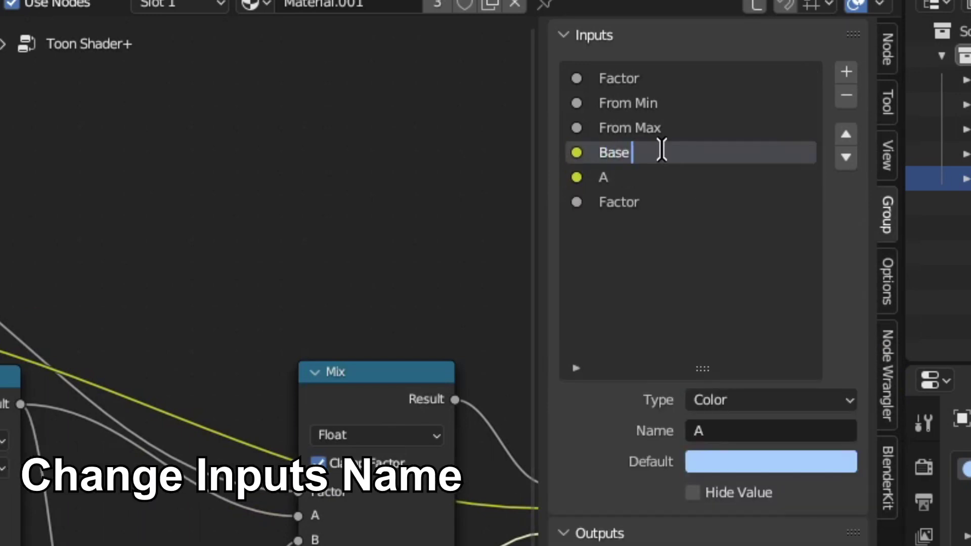
pyautogui.write(' Color')
pyautogui.press('Return')
pyautogui.doubleClick(633, 177)
pyautogui.write('Shadow Color')
pyautogui.press('Return')
# Rename the group's last Factor input as Blend Light Color and its first Factor input as Cel-Shaded?
pyautogui.doubleClick(679, 193)
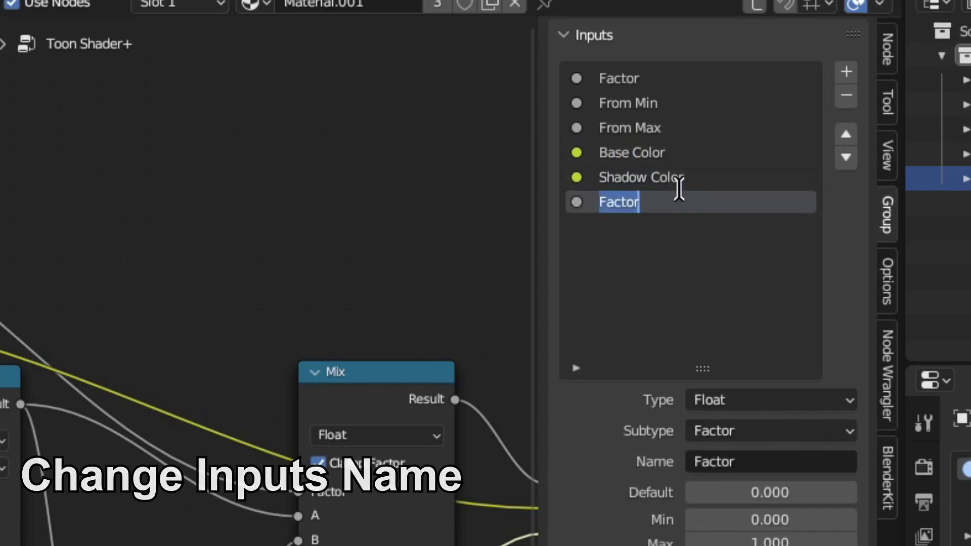
pyautogui.write('Use')
pyautogui.press('BackSpace')
pyautogui.press('BackSpace')
pyautogui.press('BackSpace')
pyautogui.write('Blend Light Color')
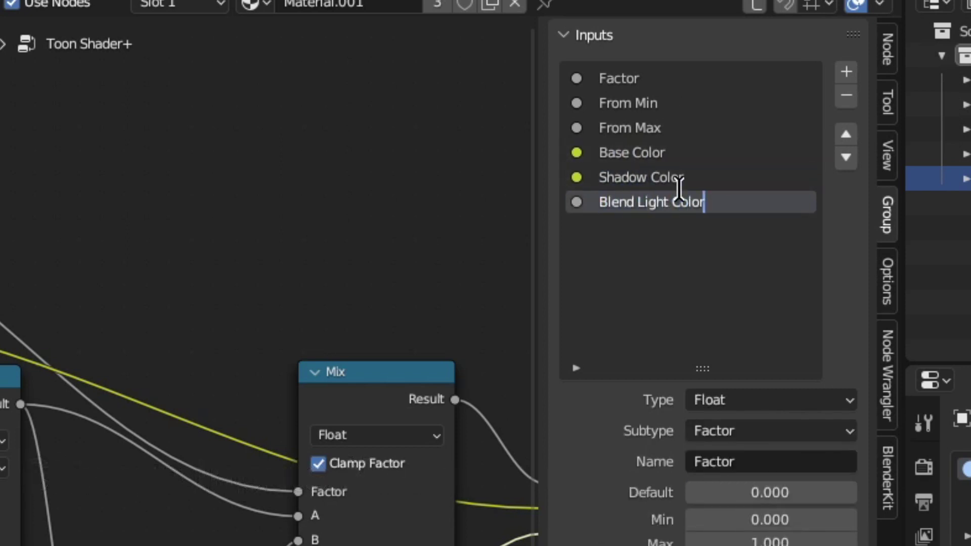
pyautogui.press('Return')
pyautogui.doubleClick(663, 78)
pyautogui.write('Cel-Sh')
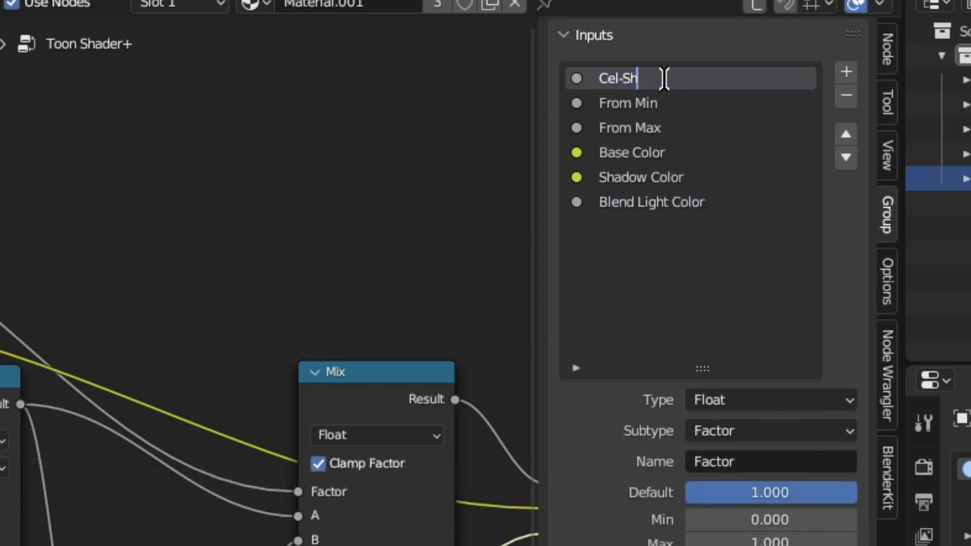
pyautogui.write('aded?')
pyautogui.press('Return')
# Reorder the group inputs so Base Color is first and Shadow Color is second
pyautogui.click(749, 155)
pyautogui.click(845, 134)
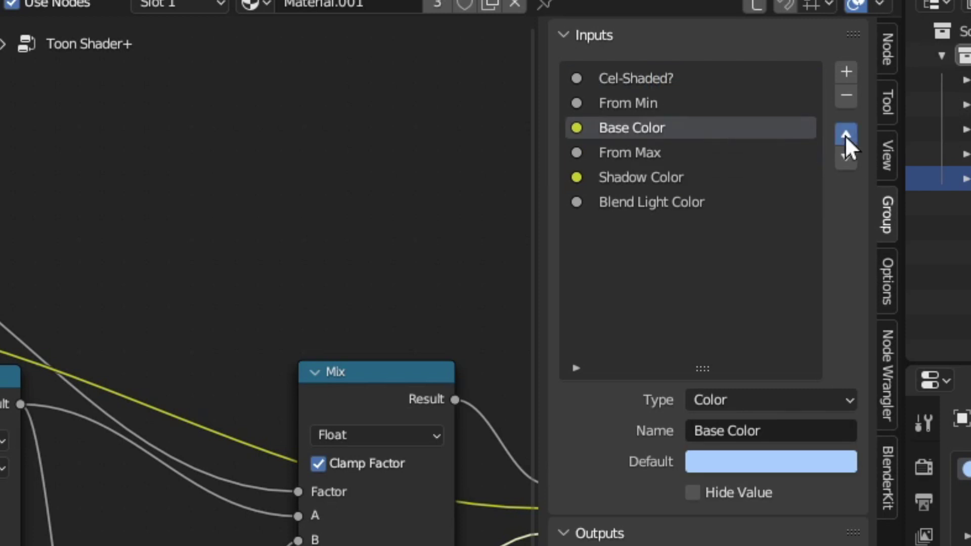
pyautogui.click(845, 134)
pyautogui.click(845, 134)
pyautogui.click(738, 175)
pyautogui.click(846, 134)
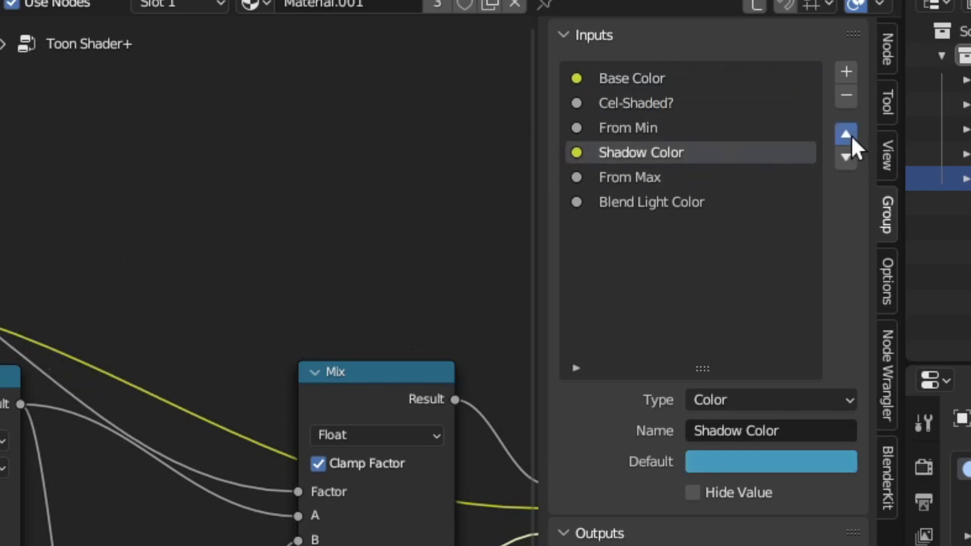
pyautogui.doubleClick(846, 134)
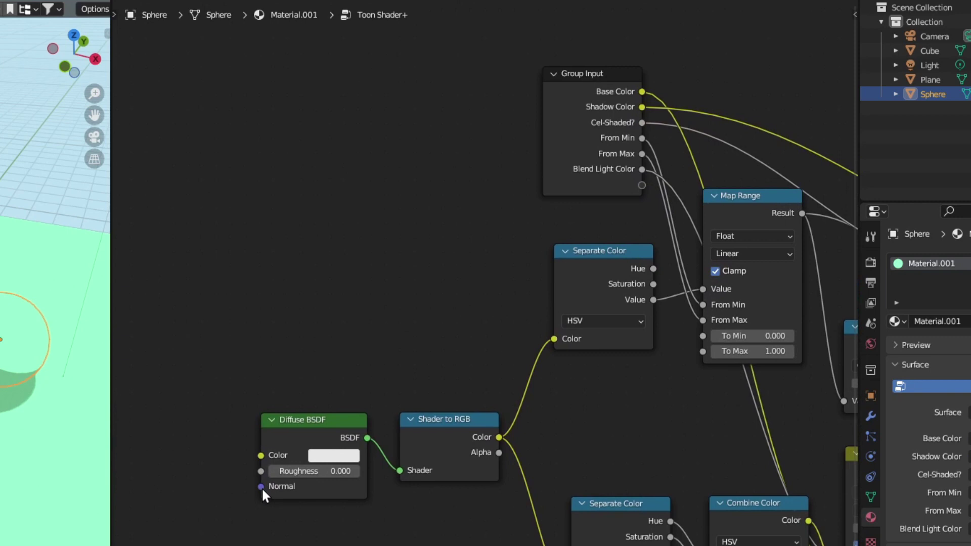
# Expose the Diffuse BSDF's Normal as a group input, and widen the Toon Shader+ node outside the group
pyautogui.moveTo(262, 487); pyautogui.dragTo(648, 188)
pyautogui.press('Tab')
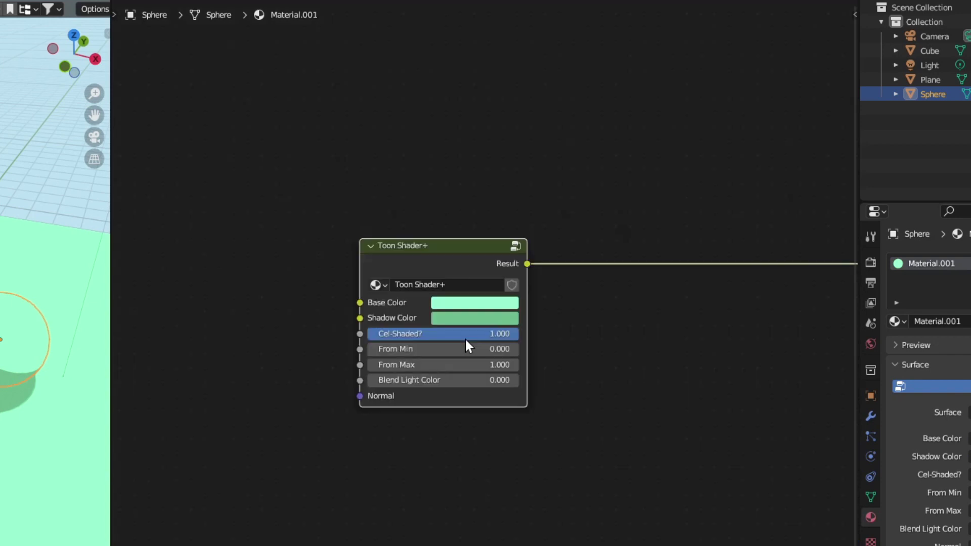
pyautogui.scroll(2, 466, 338)
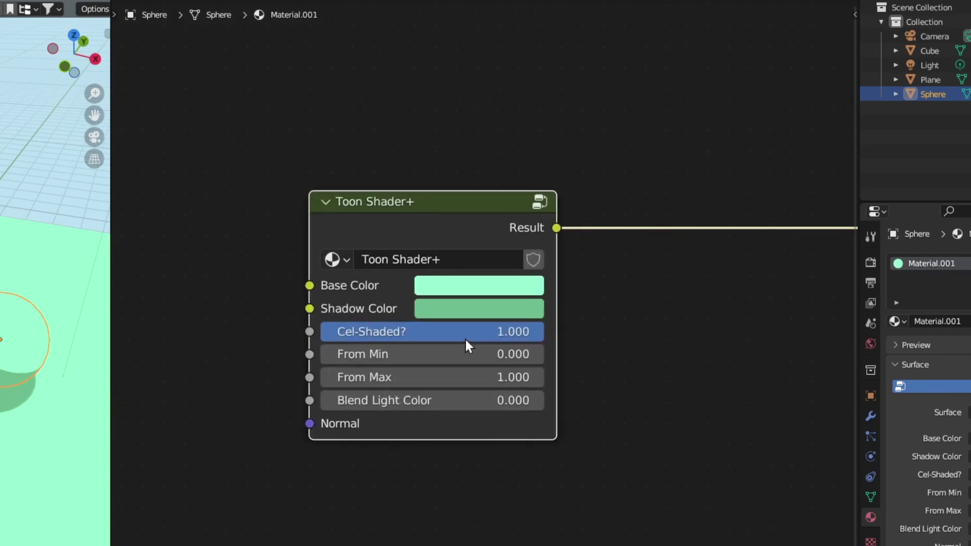
pyautogui.moveTo(310, 219); pyautogui.dragTo(273, 225)
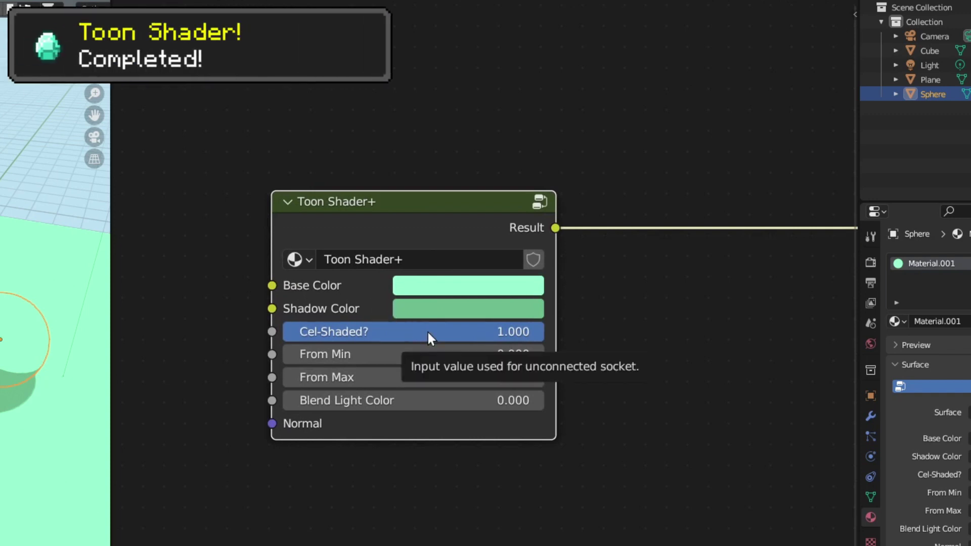
# Set the Toon Shader+ group's Base Color to pale sky blue and its Shadow Color to muted slate blue
pyautogui.scroll(1, 428, 332)
pyautogui.click(681, 244)
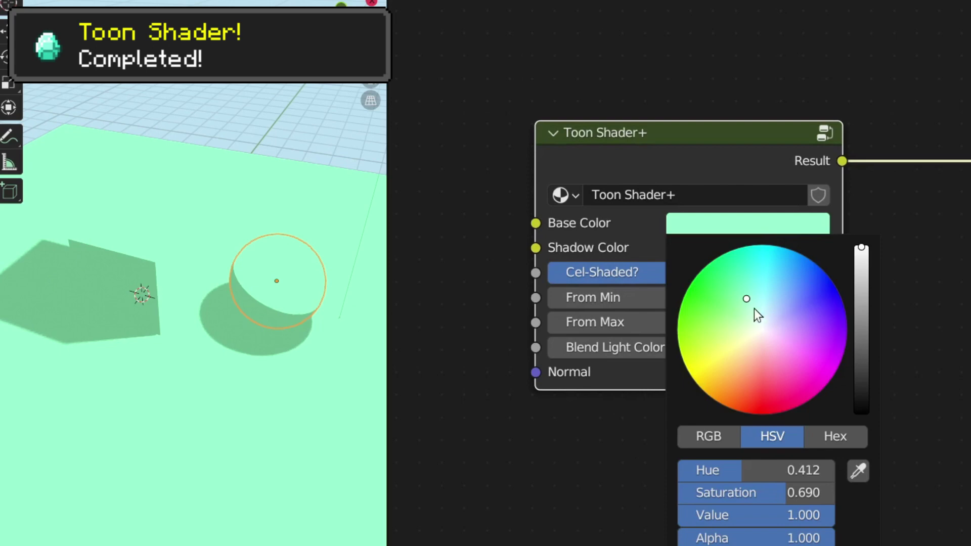
pyautogui.moveTo(754, 308)
pyautogui.mouseDown()
pyautogui.moveTo(778, 302)
pyautogui.moveTo(771, 307)
pyautogui.mouseUp()
pyautogui.click(716, 248)
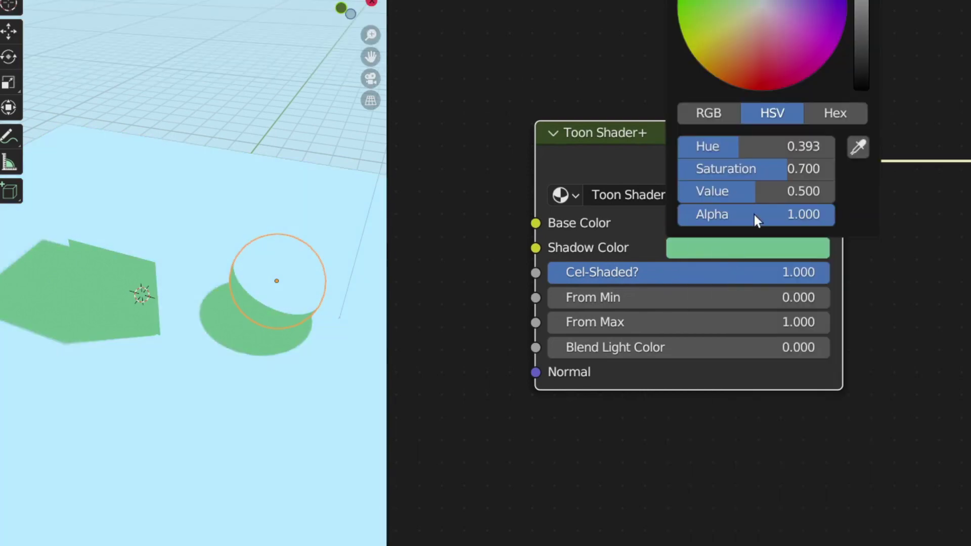
pyautogui.click(775, 1)
pyautogui.scroll(3, 288, 308)
# Try out the Cel-Shaded?, From Min and Blend Light Color sliders and a link from the Normal input
pyautogui.moveTo(695, 277)
pyautogui.mouseDown()
pyautogui.moveTo(455, 277)
pyautogui.moveTo(694, 277)
pyautogui.mouseUp()
pyautogui.moveTo(629, 298)
pyautogui.mouseDown()
pyautogui.moveTo(829, 298)
pyautogui.moveTo(627, 299)
pyautogui.mouseUp()
pyautogui.moveTo(635, 344); pyautogui.dragTo(643, 310, button='middle')
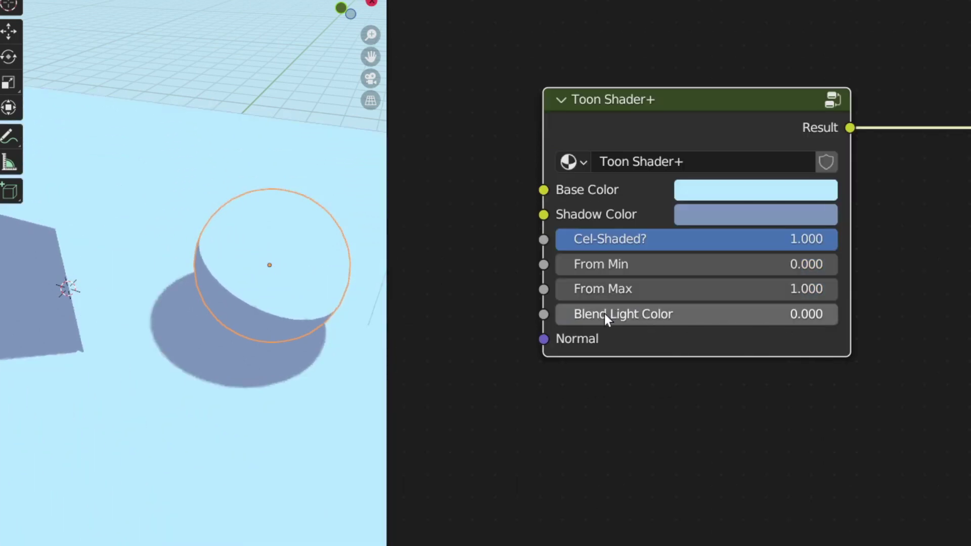
pyautogui.moveTo(605, 313); pyautogui.dragTo(837, 313)
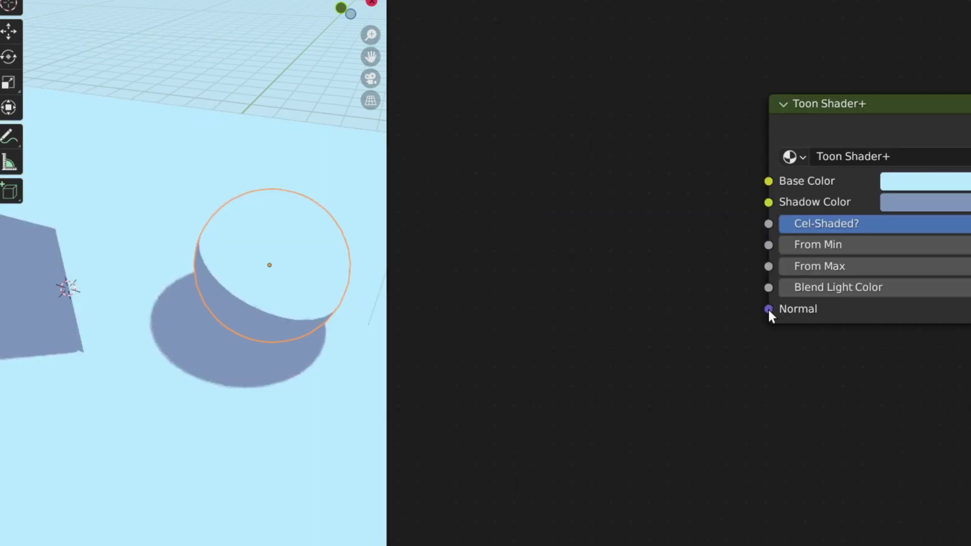
pyautogui.moveTo(768, 308); pyautogui.dragTo(740, 327)
pyautogui.moveTo(716, 370); pyautogui.dragTo(624, 350)
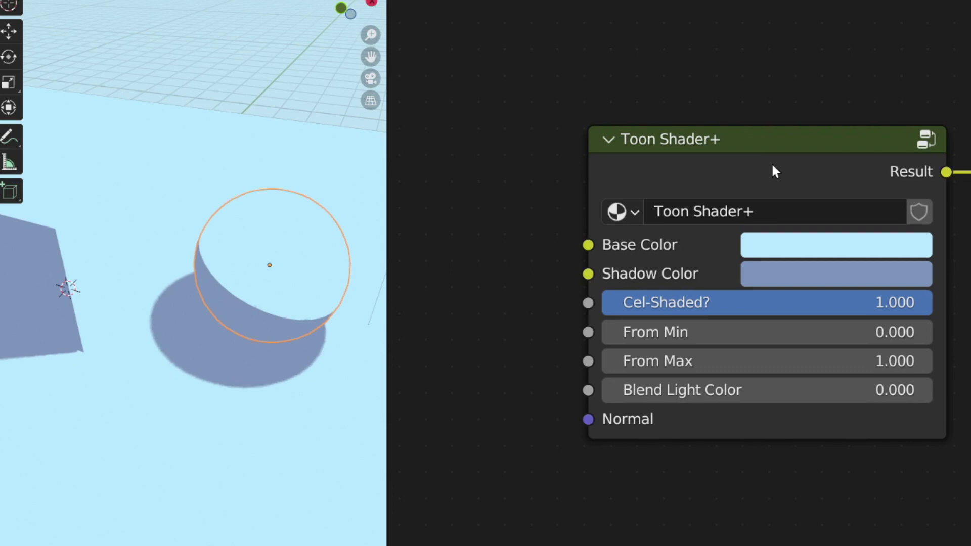
pyautogui.click(19, 0)
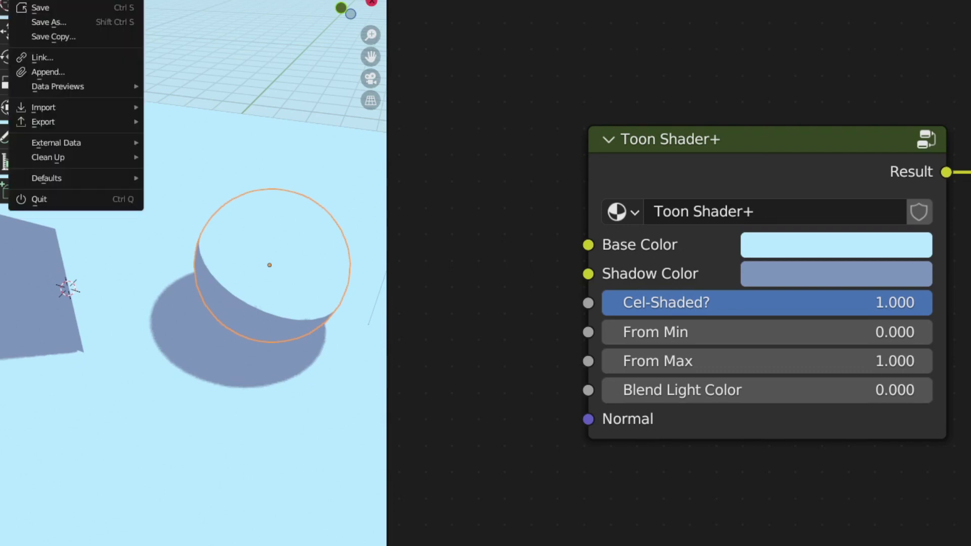
pyautogui.press('Escape')
pyautogui.press('F4')
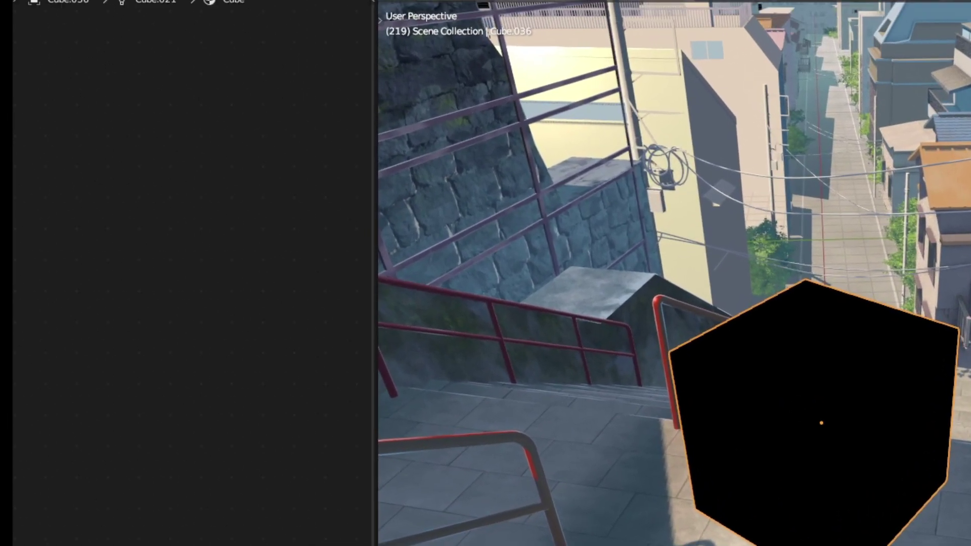
# In the street scene file, append the Toon Shader+ node tree from Toon Shader Tutorial.blend
pyautogui.click(96, 10)
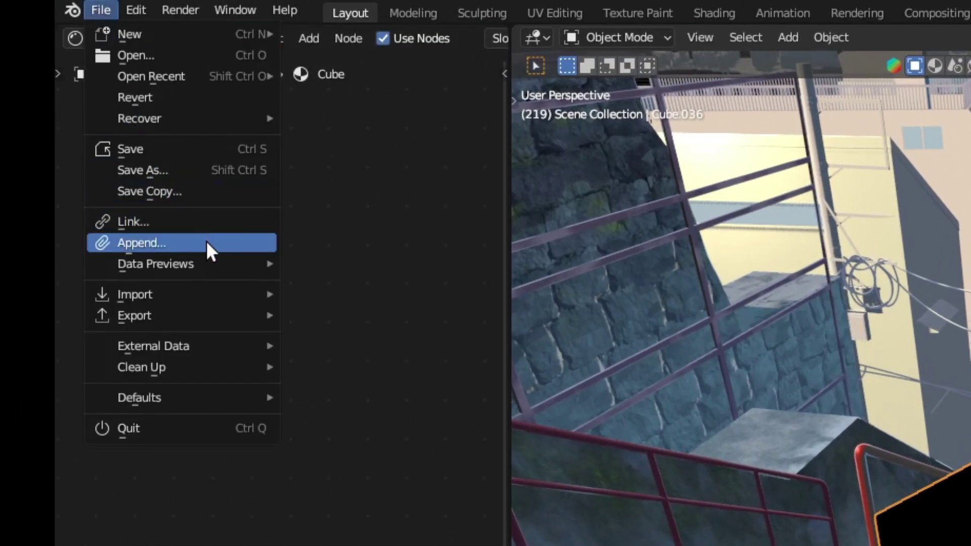
pyautogui.click(206, 241)
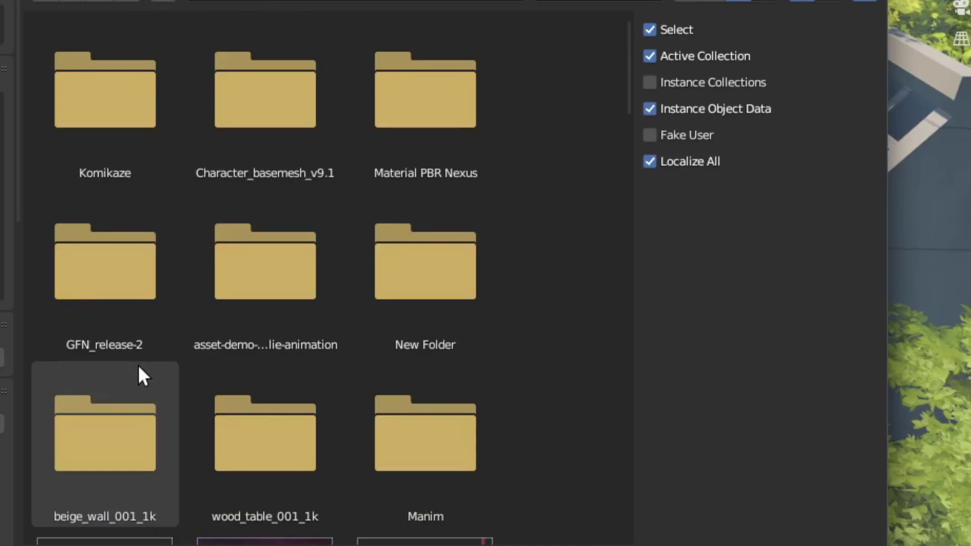
pyautogui.scroll(-2, 139, 365)
pyautogui.scroll(-2, 138, 365)
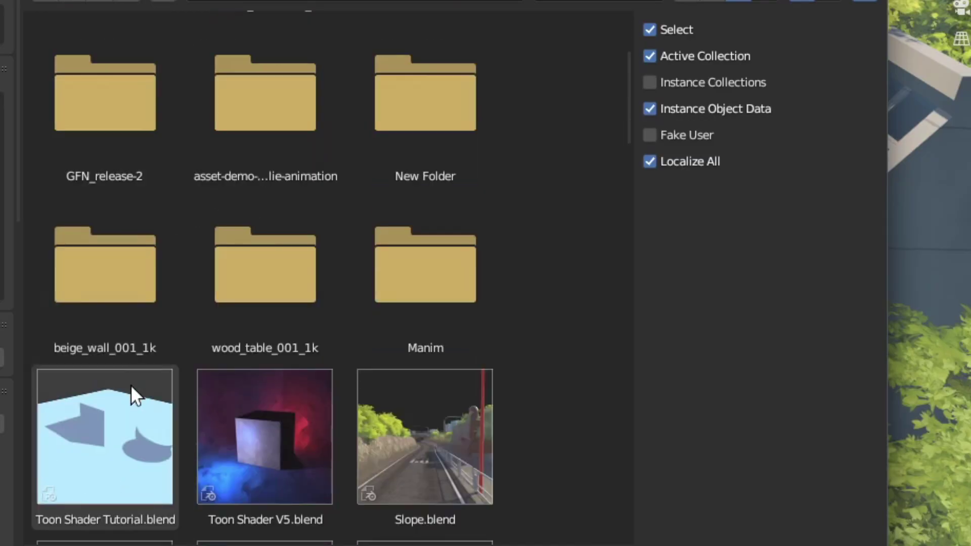
pyautogui.doubleClick(130, 386)
pyautogui.scroll(-3, 144, 377)
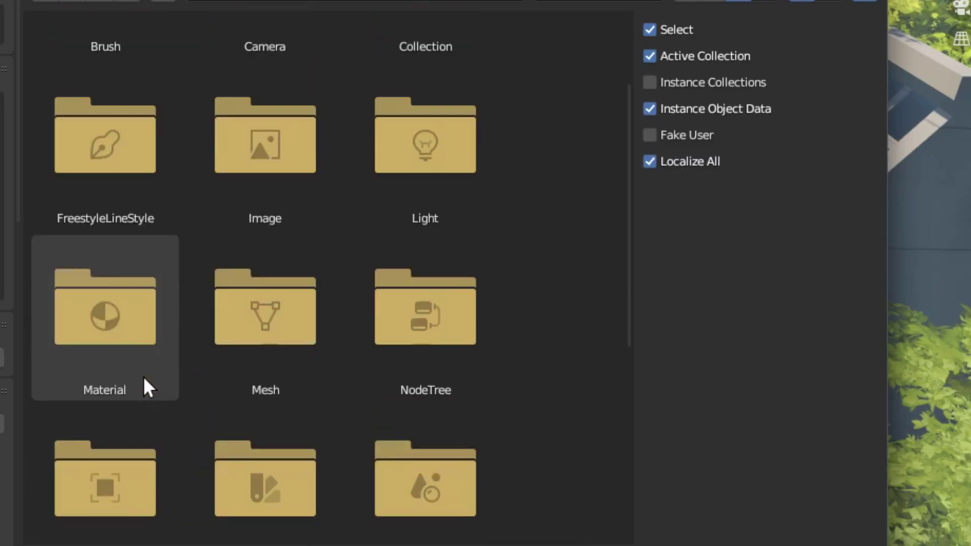
pyautogui.scroll(2, 143, 377)
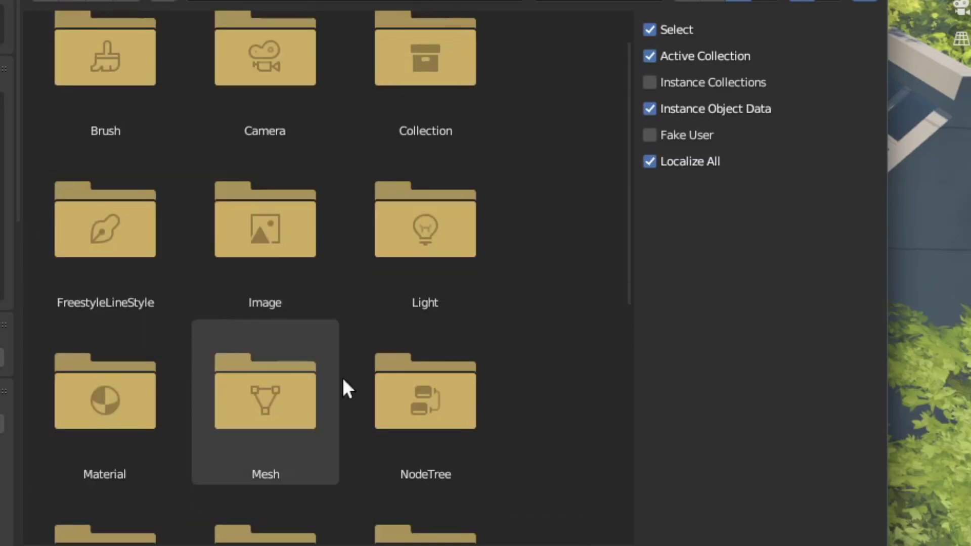
pyautogui.doubleClick(447, 418)
pyautogui.moveTo(259, 253); pyautogui.dragTo(104, 62)
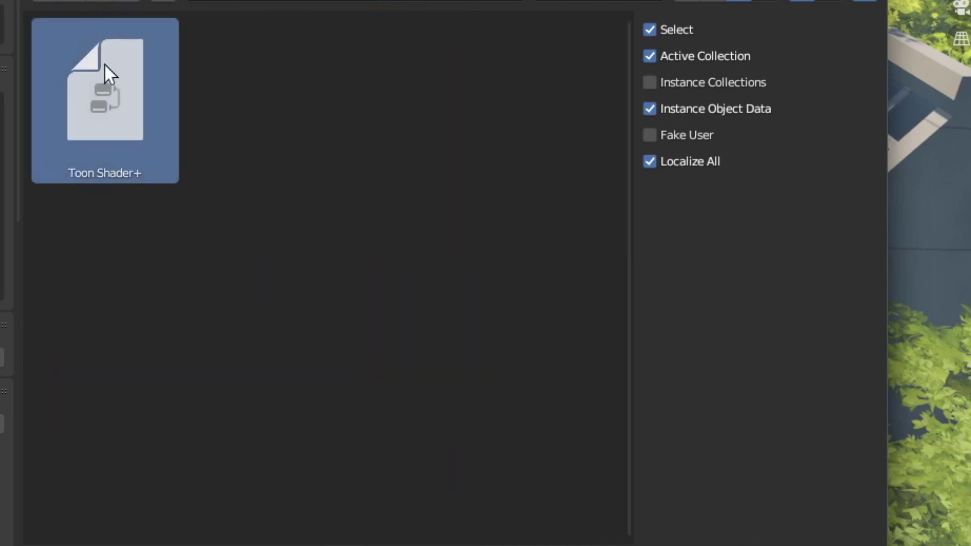
pyautogui.moveTo(295, 274); pyautogui.dragTo(71, 38)
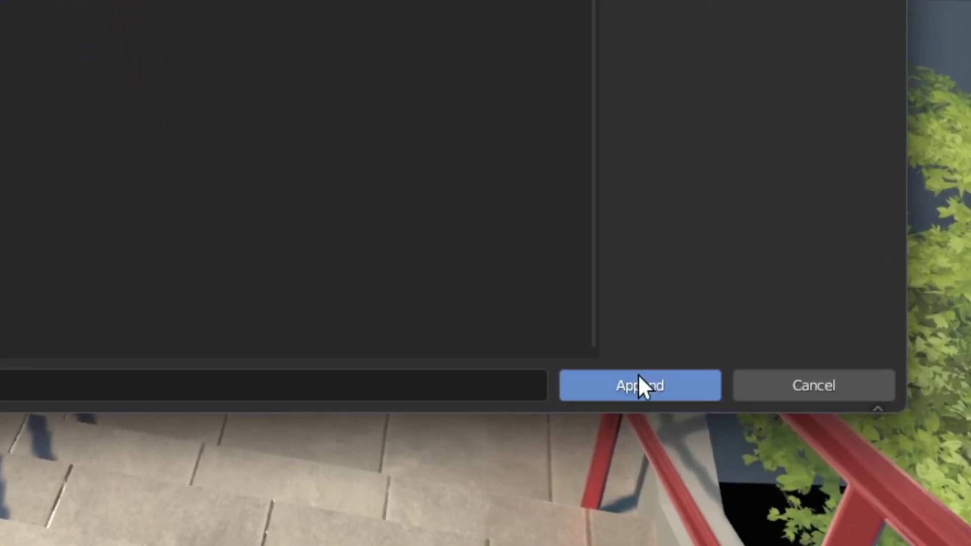
pyautogui.click(657, 508)
pyautogui.click(590, 282)
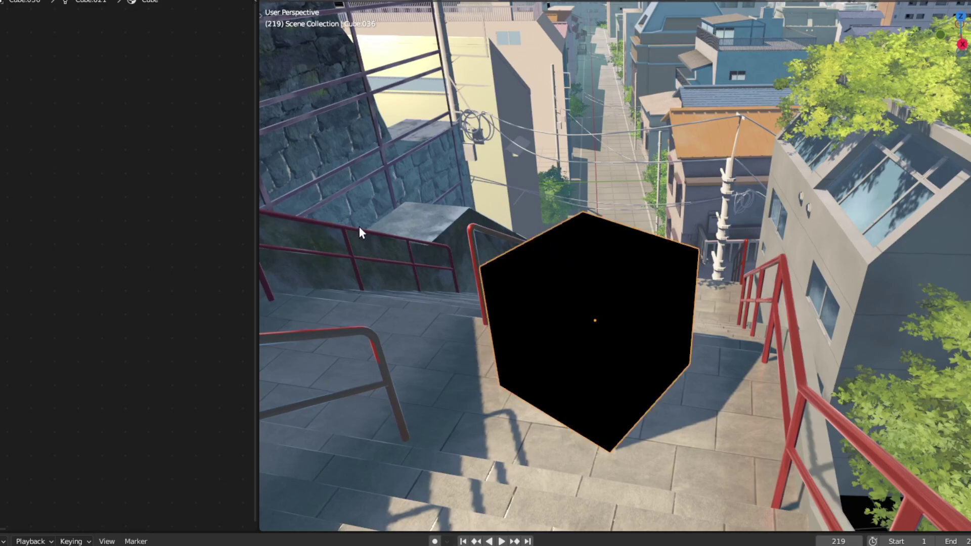
# Add the Toon Shader+ group to the cube's material and connect its Result to the Material Output's Surface
pyautogui.moveTo(257, 204); pyautogui.dragTo(444, 207)
pyautogui.moveTo(329, 239); pyautogui.dragTo(264, 237, button='middle')
pyautogui.scroll(5, 311, 254)
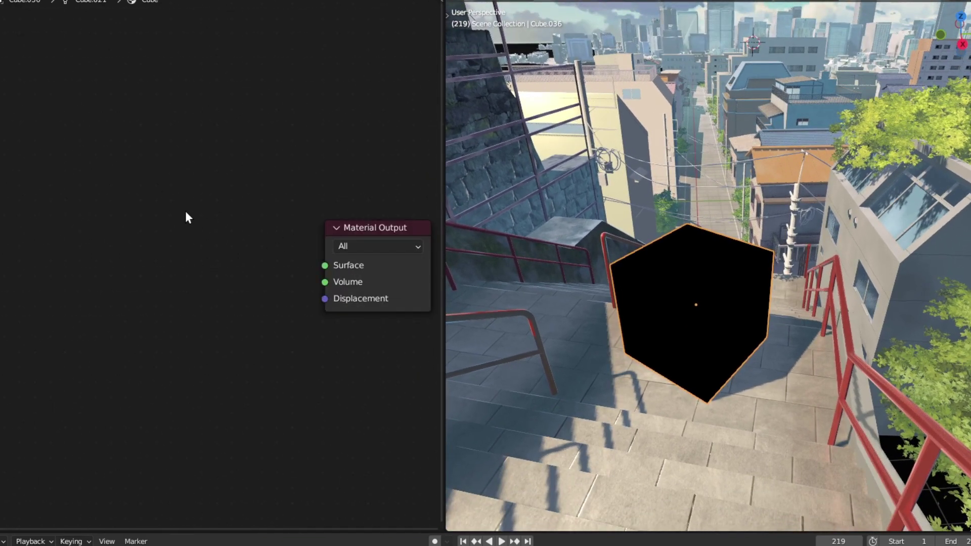
pyautogui.hotkey('shift', 'a')
pyautogui.write('toon')
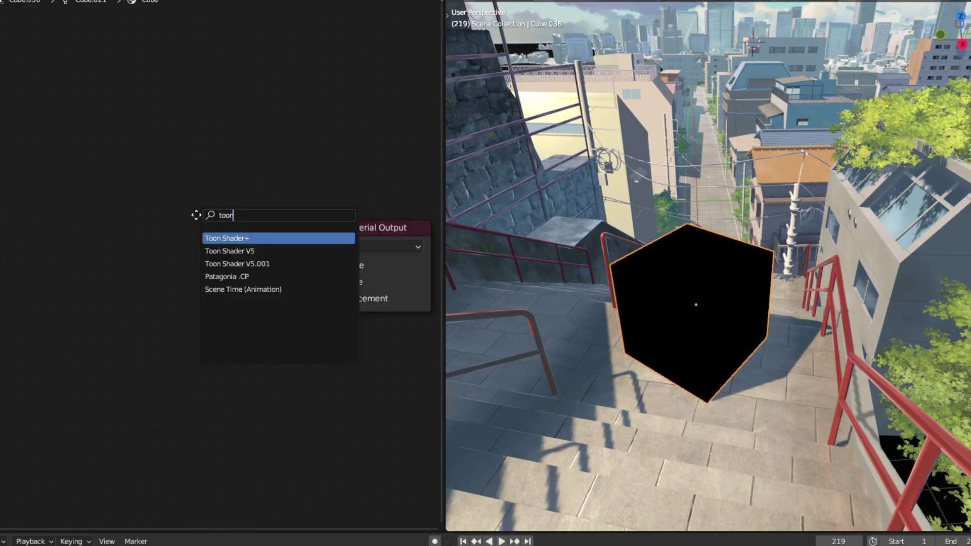
pyautogui.press('Return')
pyautogui.click(82, 207)
pyautogui.moveTo(90, 218); pyautogui.dragTo(42, 218)
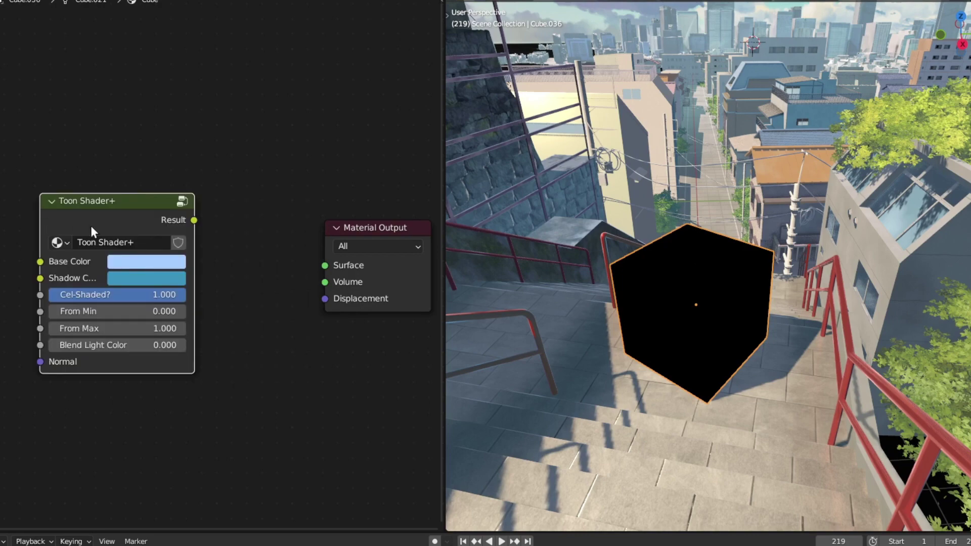
pyautogui.keyDown('ctrl'); pyautogui.keyDown('shift'); pyautogui.click(151, 217); pyautogui.keyUp('shift'); pyautogui.keyUp('ctrl')
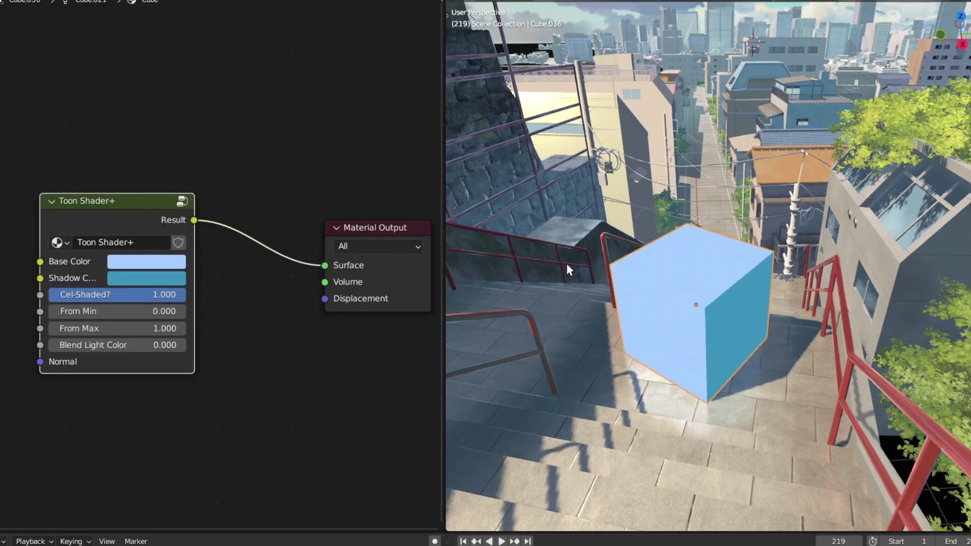
# Set the cube's Toon Shader+ Base Color to near-white and its Shadow Color to greyish blue
pyautogui.moveTo(673, 295); pyautogui.dragTo(690, 302, button='middle')
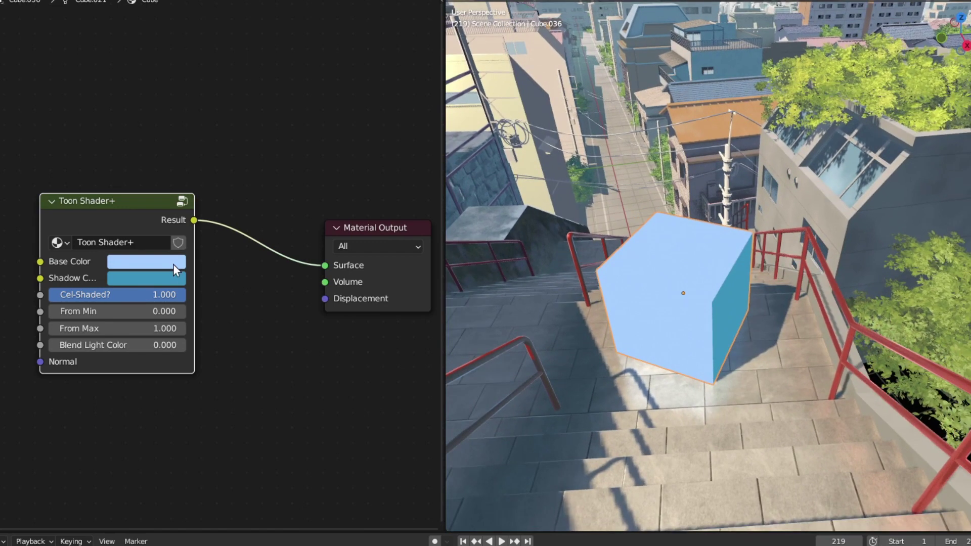
pyautogui.click(174, 265)
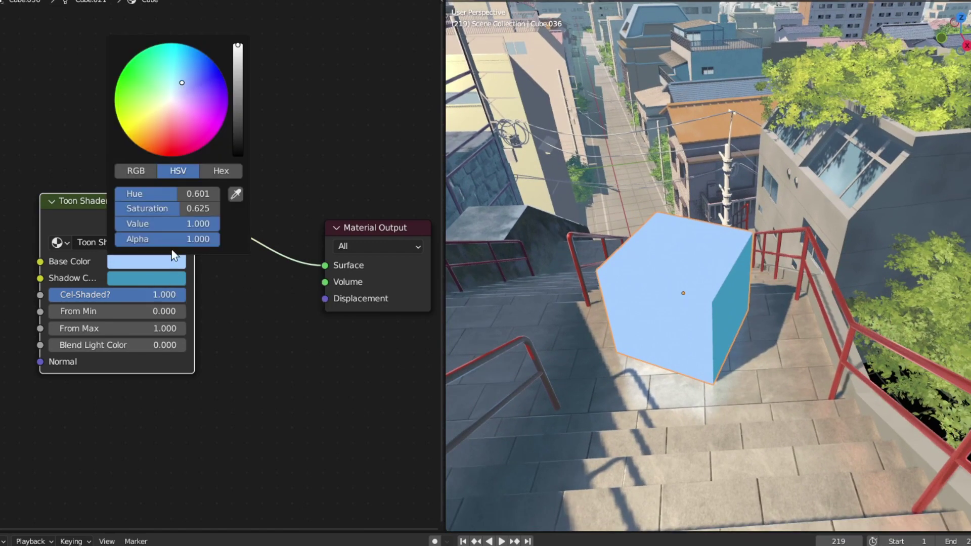
pyautogui.click(175, 95)
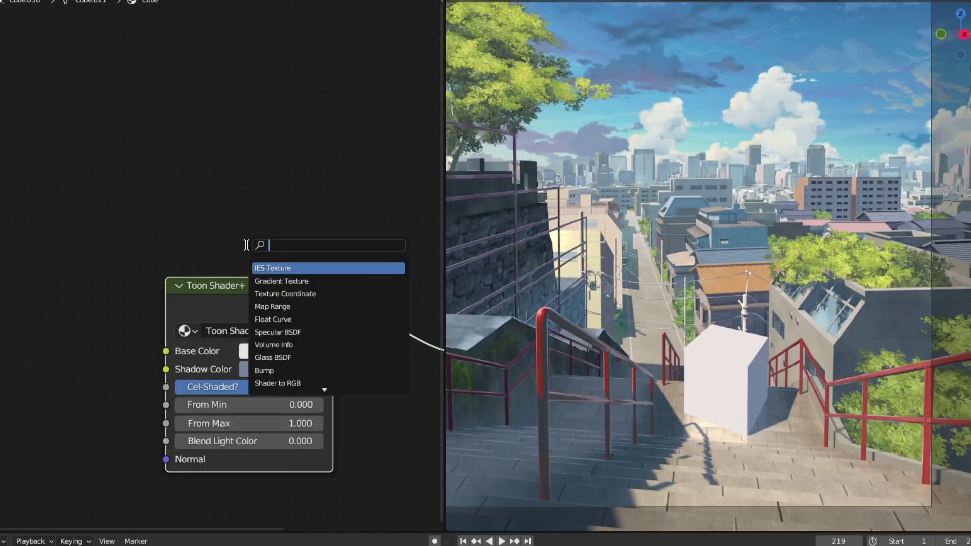
# Add a Curvature node above the Toon Shader+ group and preview its Scene Curvature output on the cube
pyautogui.press('Escape')
pyautogui.hotkey('shift', 'a')
pyautogui.write('curve')
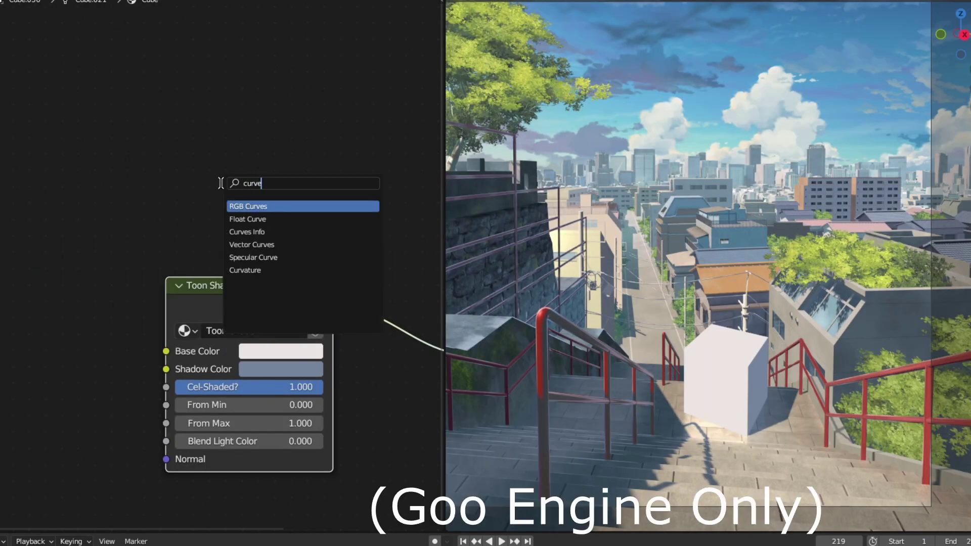
pyautogui.press('BackSpace')
pyautogui.press('Return')
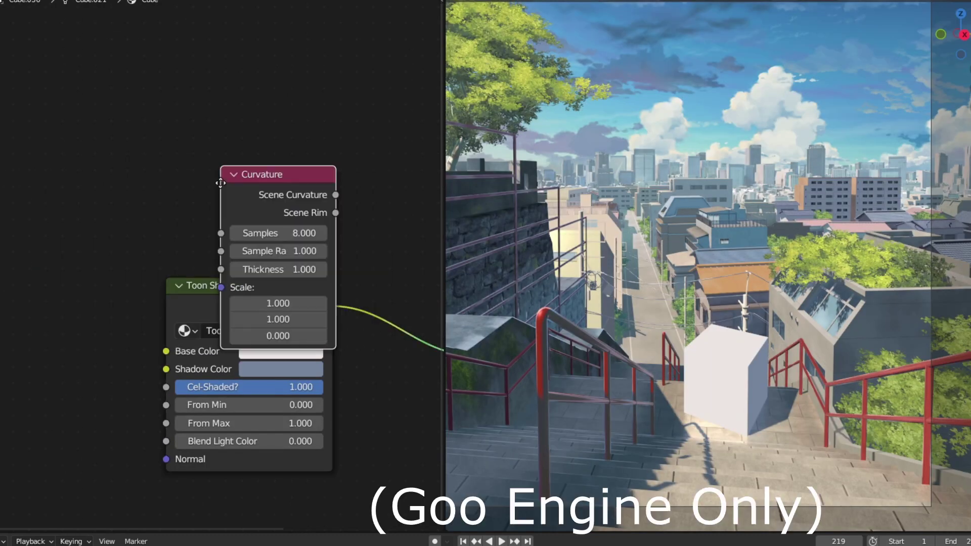
pyautogui.click(111, 91)
pyautogui.keyDown('ctrl'); pyautogui.keyDown('shift'); pyautogui.click(205, 102); pyautogui.keyUp('shift'); pyautogui.keyUp('ctrl')
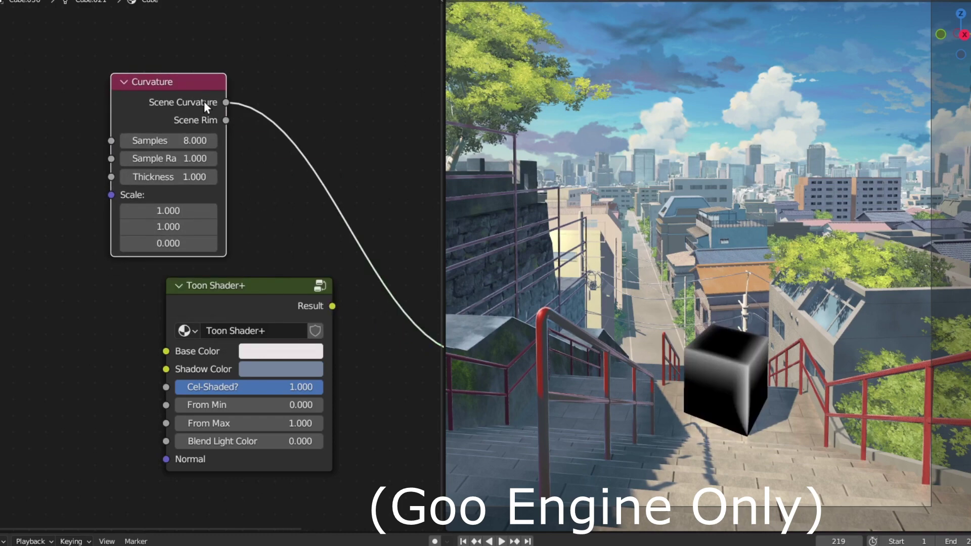
# Set the Curvature node's Samples to 4, its sample radius to 0.08 and its Thickness to 10
pyautogui.doubleClick(184, 144)
pyautogui.write('4')
pyautogui.press('Return')
pyautogui.doubleClick(185, 154)
pyautogui.write('0.08')
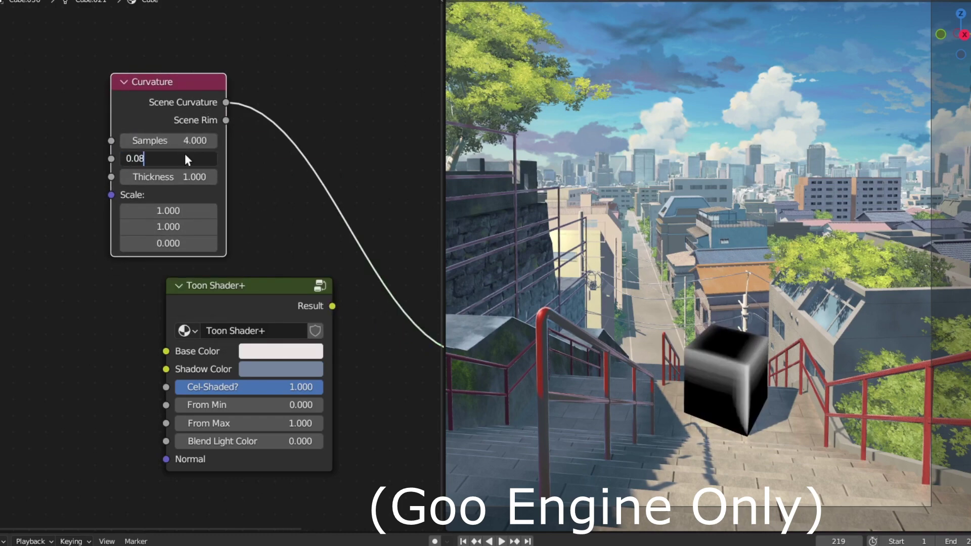
pyautogui.press('Return')
pyautogui.moveTo(188, 175); pyautogui.dragTo(248, 182)
# Insert a Math node after Scene Curvature, set to Greater Than with a Threshold of 0.040
pyautogui.hotkey('shift', 'a')
pyautogui.write('smath')
pyautogui.press('Return')
pyautogui.click(344, 145)
pyautogui.click(349, 153)
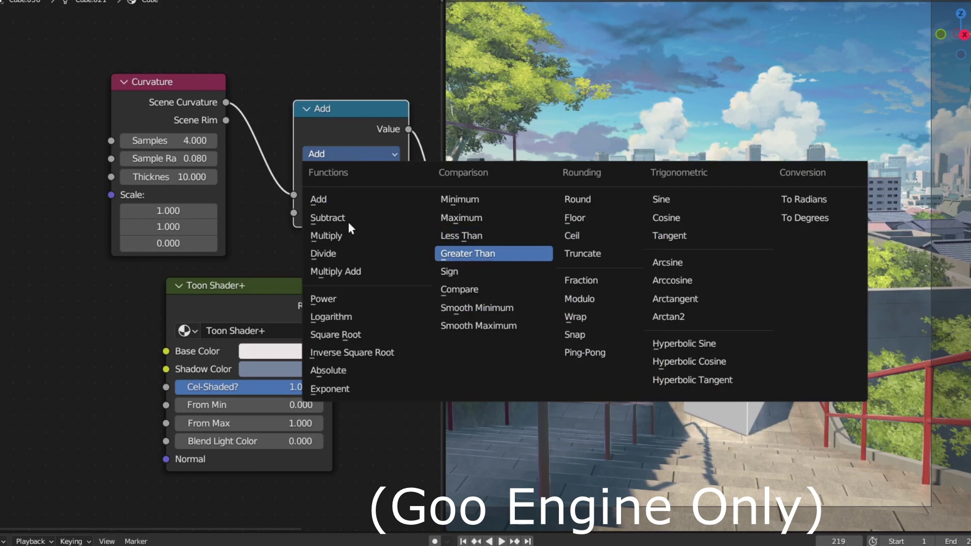
pyautogui.click(468, 254)
pyautogui.moveTo(351, 212); pyautogui.dragTo(318, 213)
# Add a Mix Color node before the Material Output, using Greater Than as Factor, the Toon Shader+ Result as A and near-white as B
pyautogui.scroll(-3, 349, 213)
pyautogui.moveTo(348, 212); pyautogui.dragTo(217, 205, button='middle')
pyautogui.moveTo(243, 235); pyautogui.dragTo(91, 152)
pyautogui.moveTo(218, 121); pyautogui.dragTo(118, 108)
pyautogui.moveTo(142, 263); pyautogui.dragTo(63, 267)
pyautogui.hotkey('shift', 'a')
pyautogui.write('s')
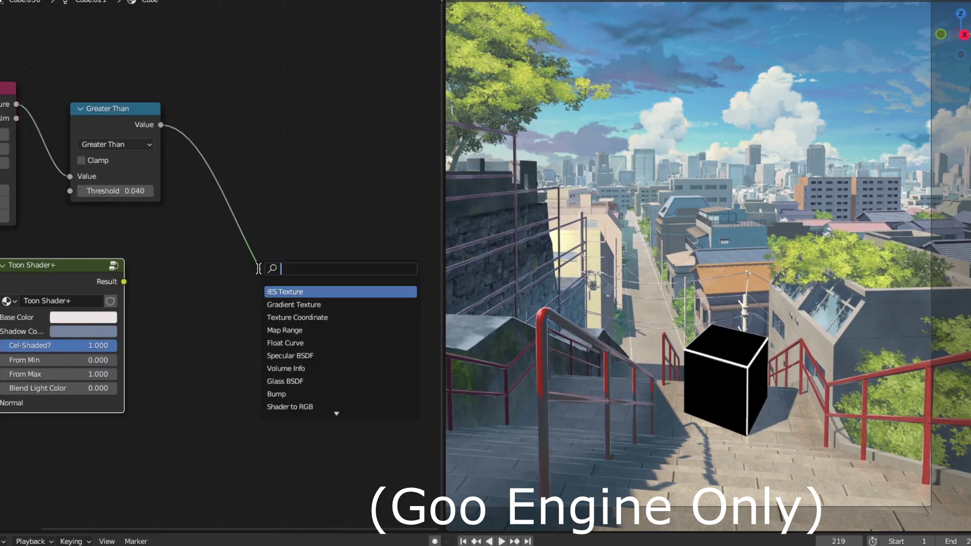
pyautogui.write('mix')
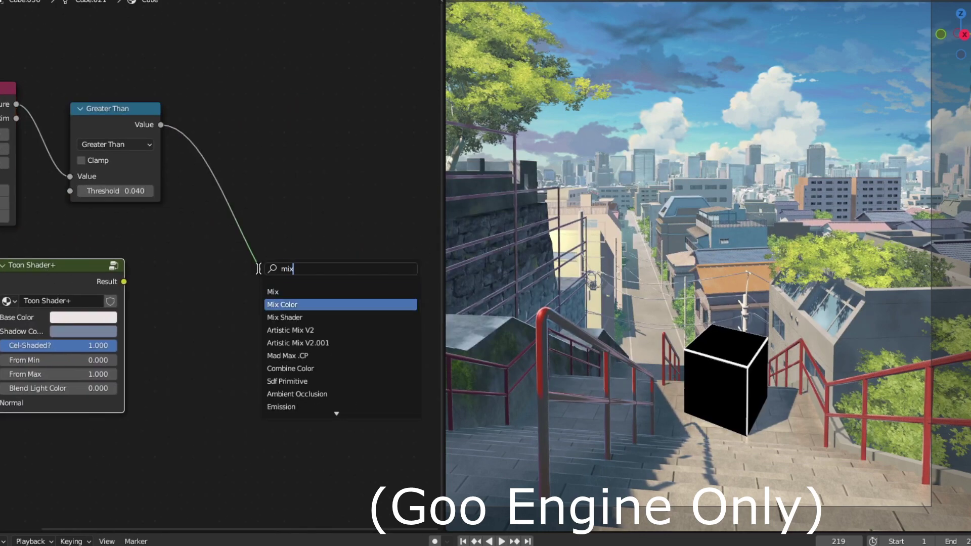
pyautogui.press('Return')
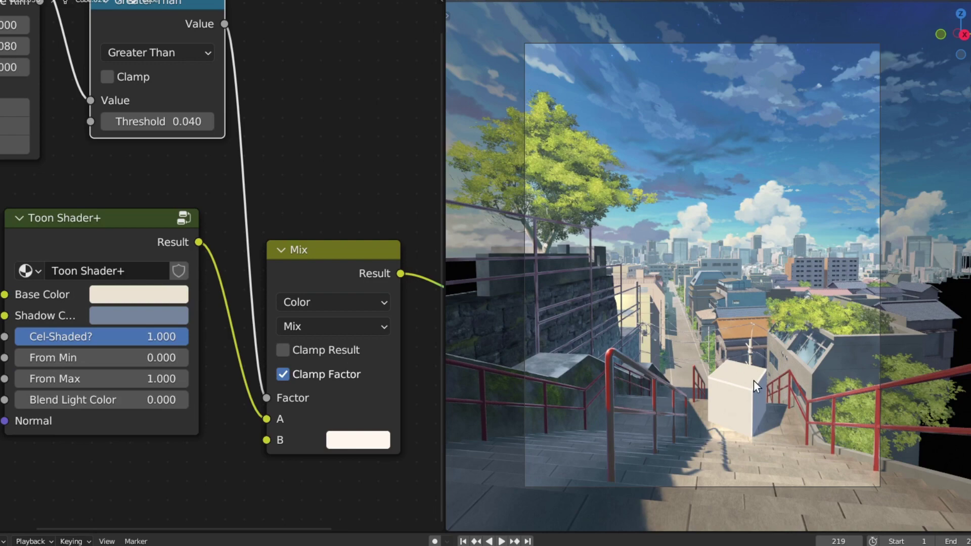
pyautogui.scroll(2, 753, 380)
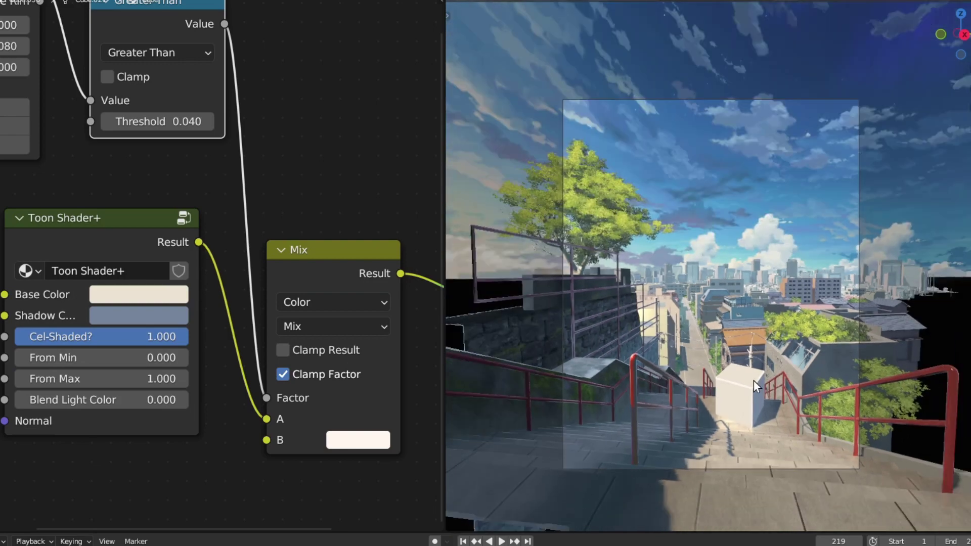
pyautogui.scroll(2, 747, 377)
pyautogui.scroll(-3, 278, 271)
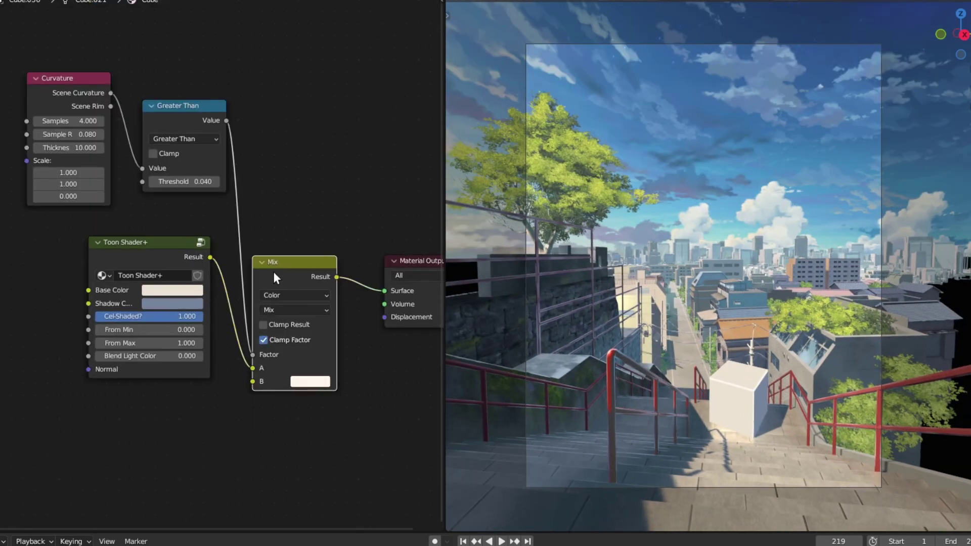